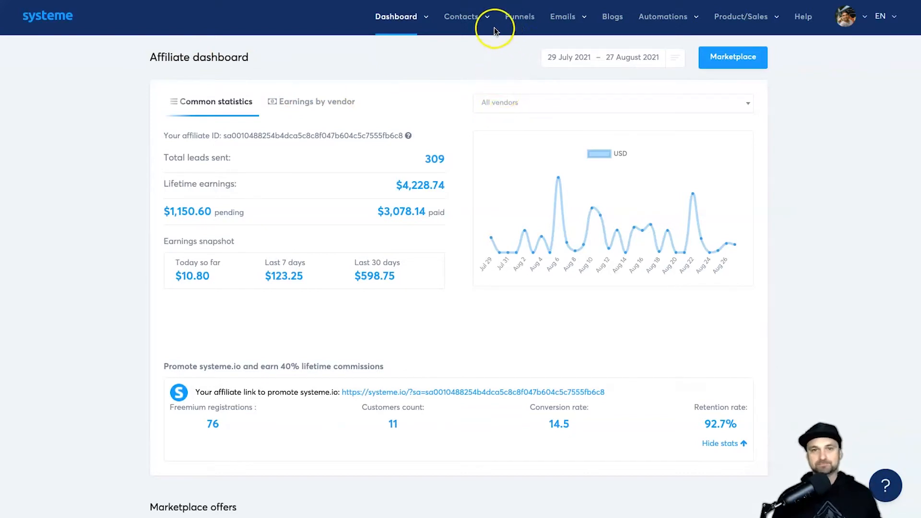
# Step: Go from the affiliate dashboard to the Funnels list
pyautogui.click(522, 24)
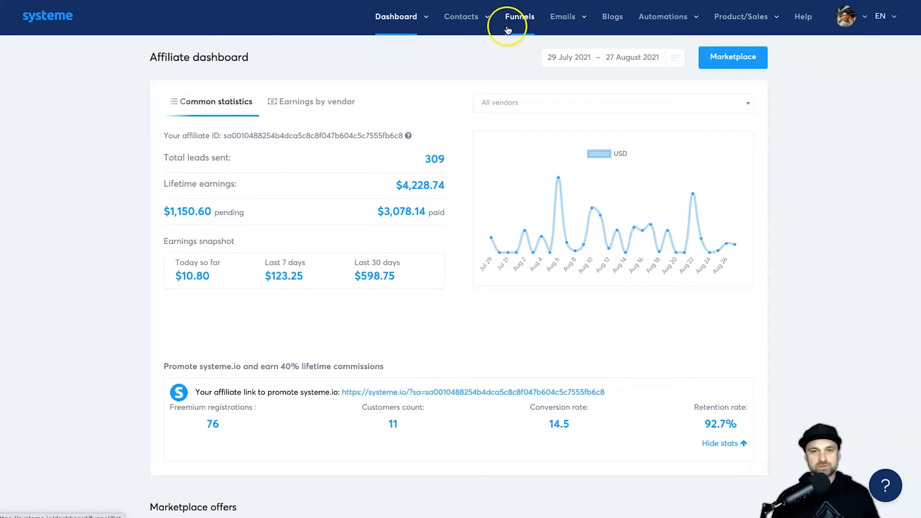
pyautogui.click(859, 59)
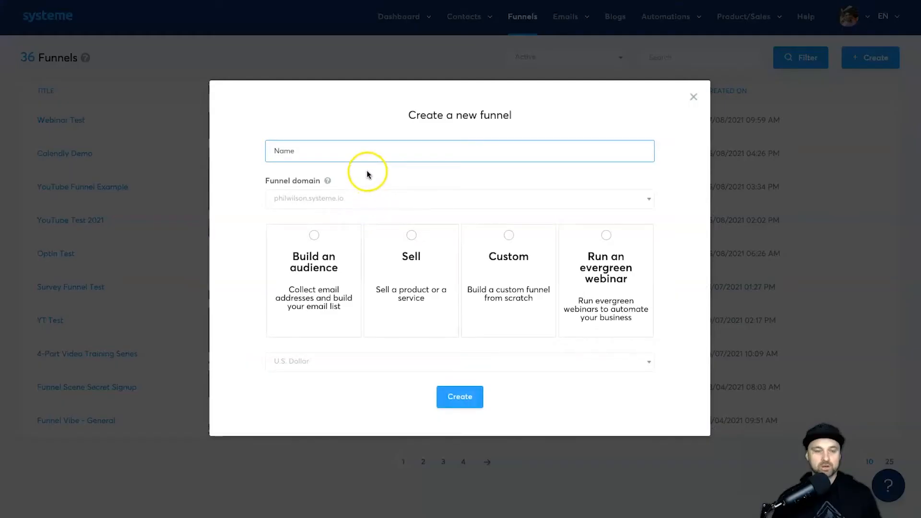
pyautogui.write('You')
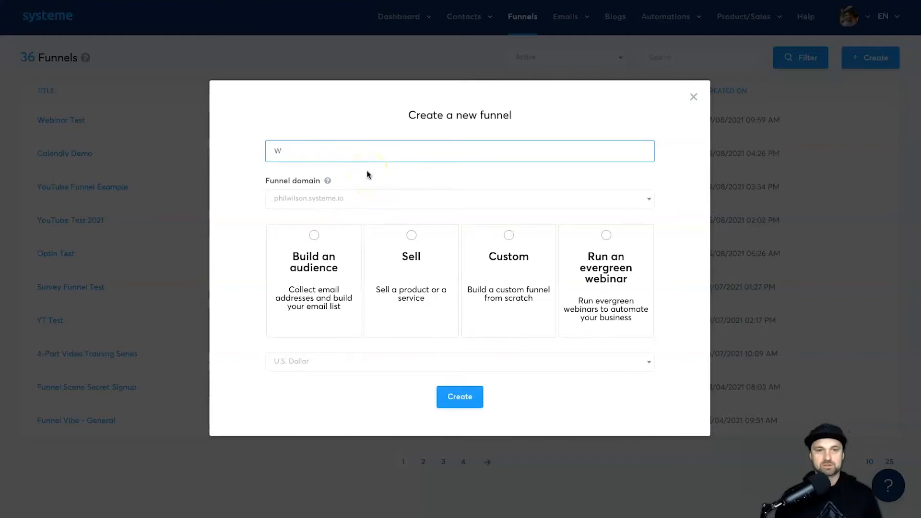
pyautogui.write('Tube Webinar TEst')
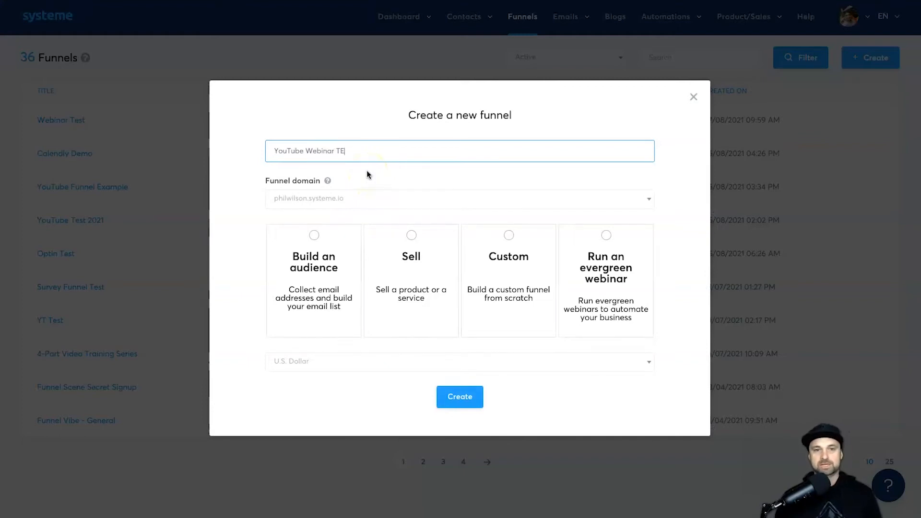
pyautogui.press('BackSpace')
pyautogui.press('BackSpace')
pyautogui.press('BackSpace')
pyautogui.write('est')
pyautogui.click(390, 197)
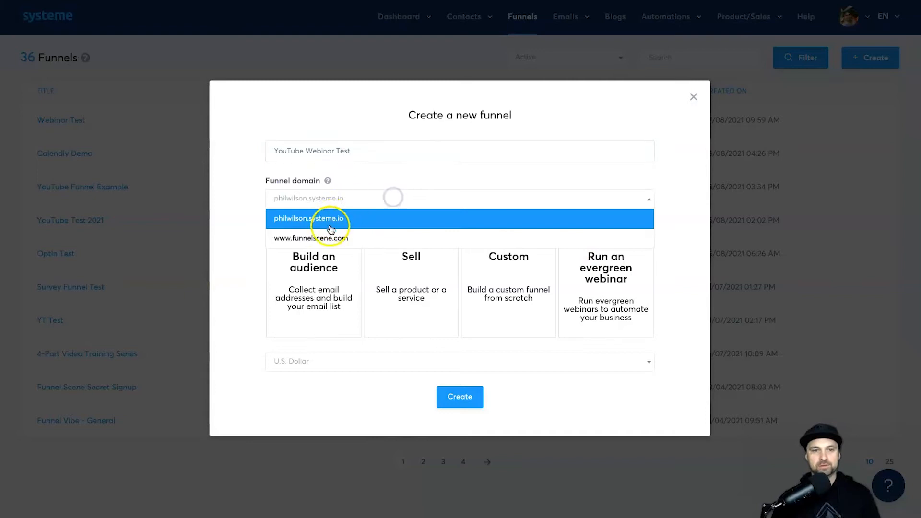
pyautogui.click(334, 234)
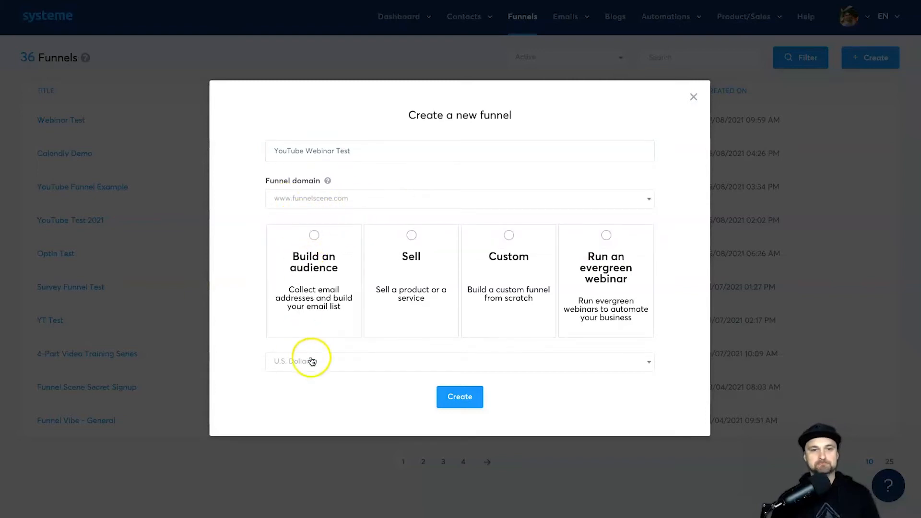
pyautogui.click(334, 374)
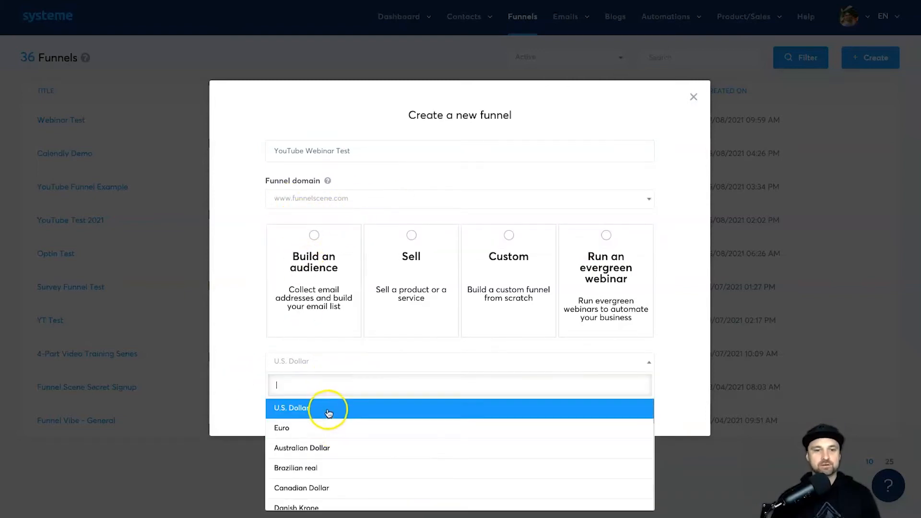
pyautogui.click(328, 408)
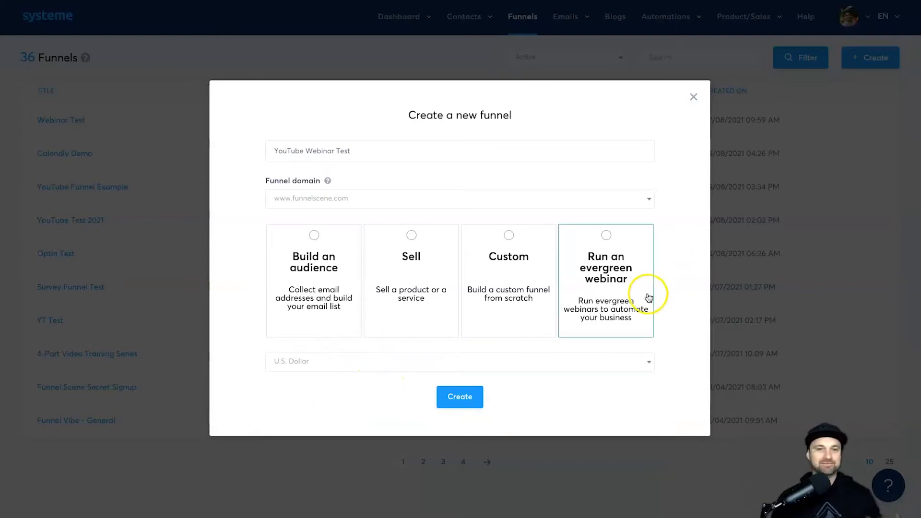
pyautogui.click(610, 281)
pyautogui.click(461, 396)
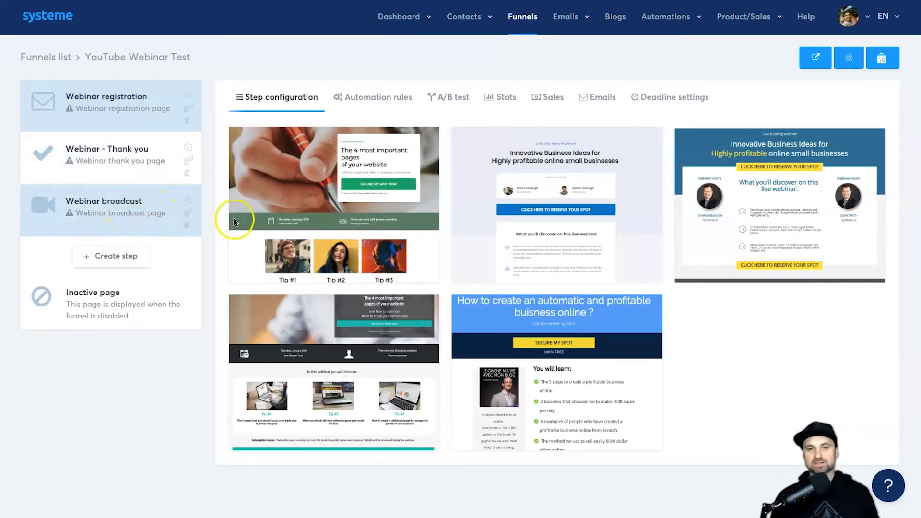
# Step: Choose the Innovative Business Ideas template for the webinar registration step
pyautogui.moveTo(376, 263)
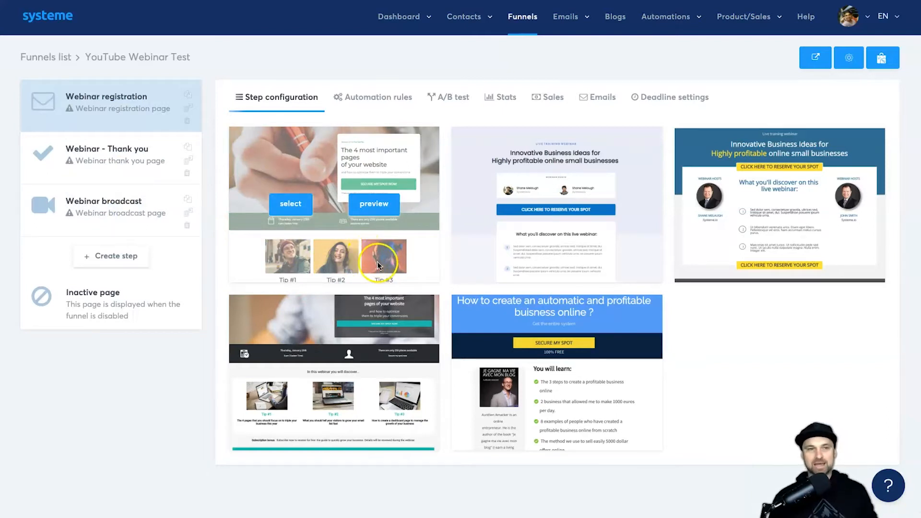
pyautogui.moveTo(495, 259)
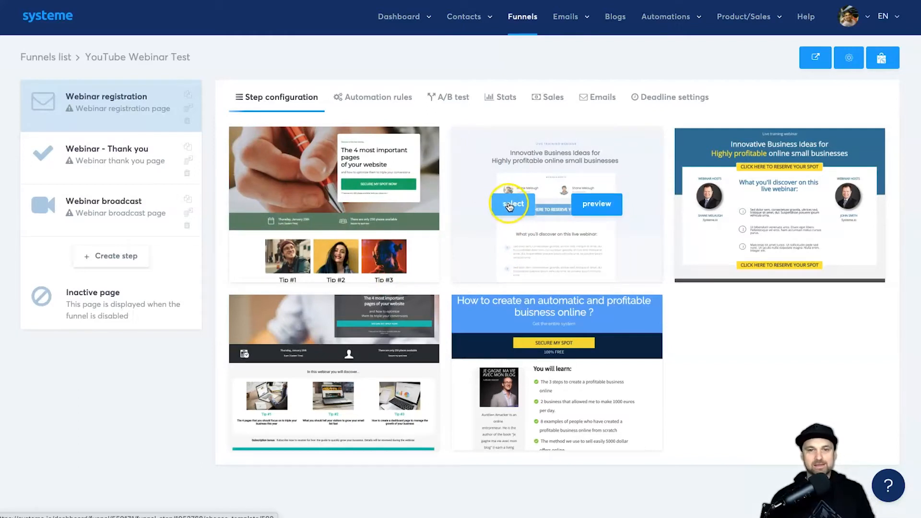
pyautogui.click(496, 200)
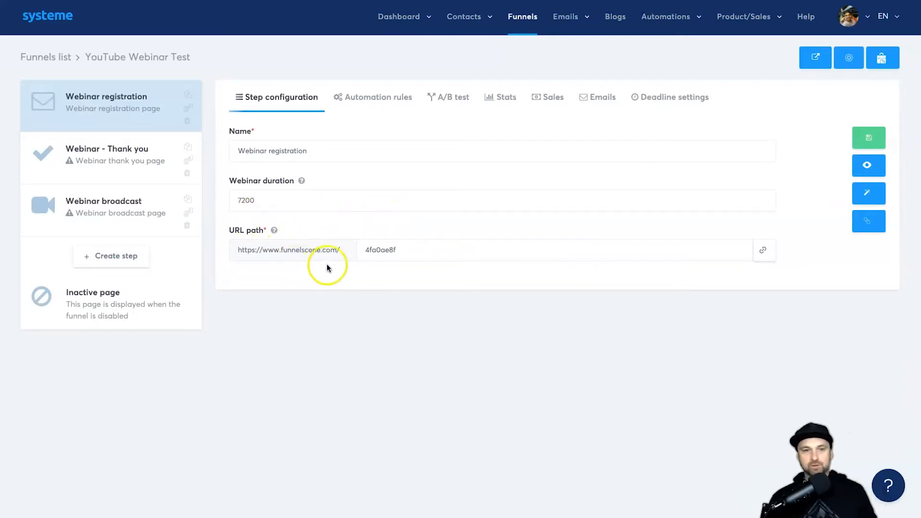
# Step: Set the registration step's URL path to webinar-youtube and name it 'YouTube Success Webinar'
pyautogui.click(373, 250)
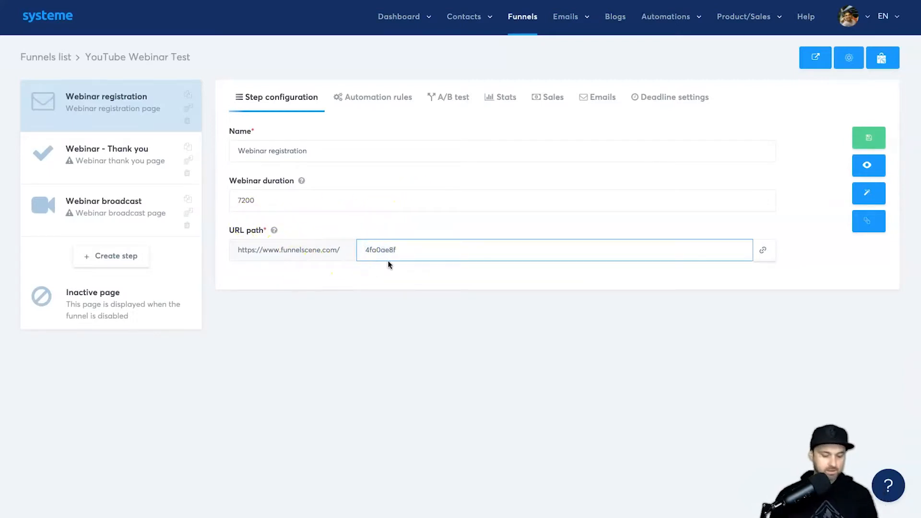
pyautogui.moveTo(350, 245); pyautogui.dragTo(393, 244)
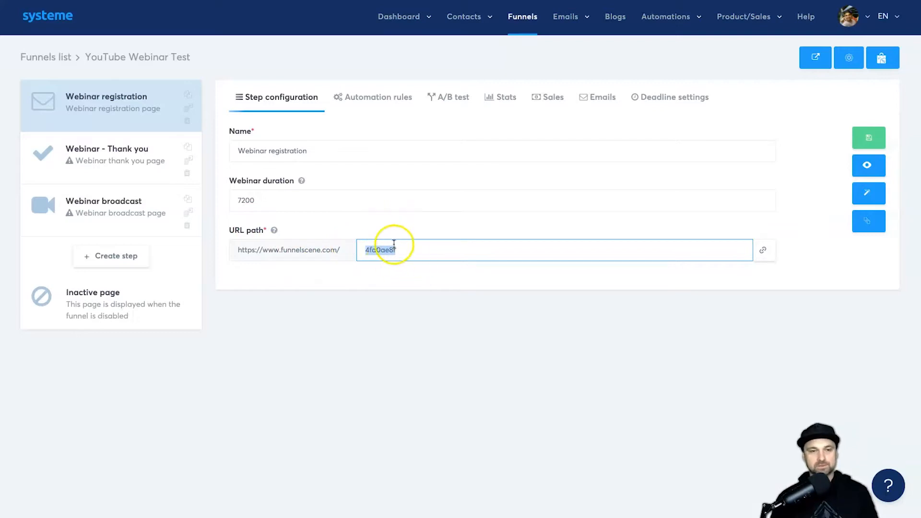
pyautogui.write('webinar-youtube')
pyautogui.click(323, 152)
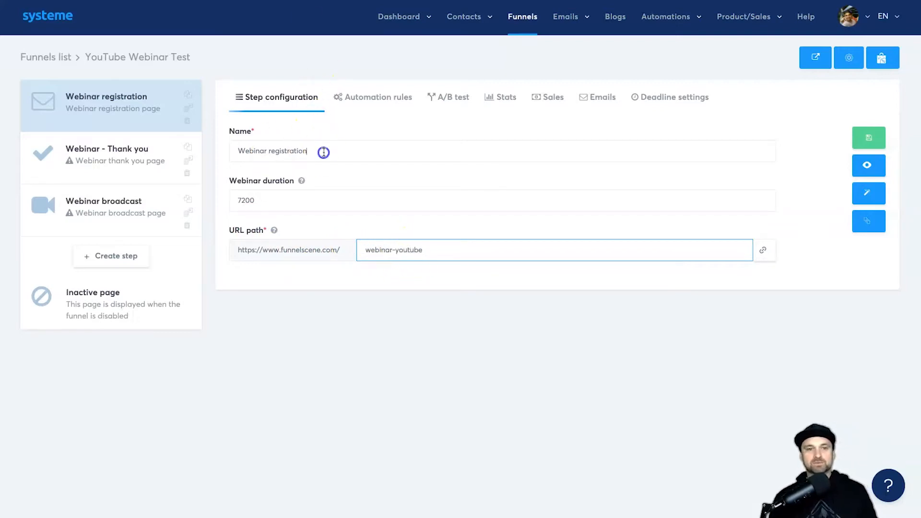
pyautogui.tripleClick(324, 153)
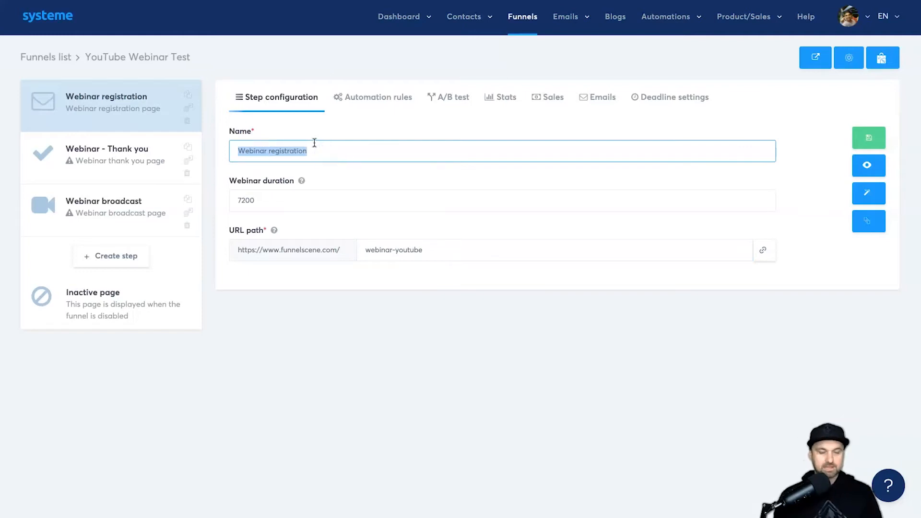
pyautogui.write('YouTube ')
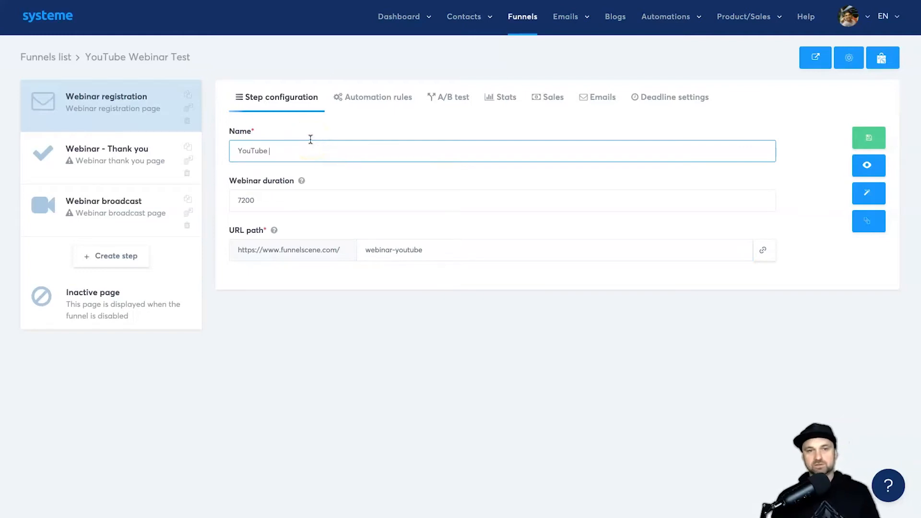
pyautogui.write('Success Webinar')
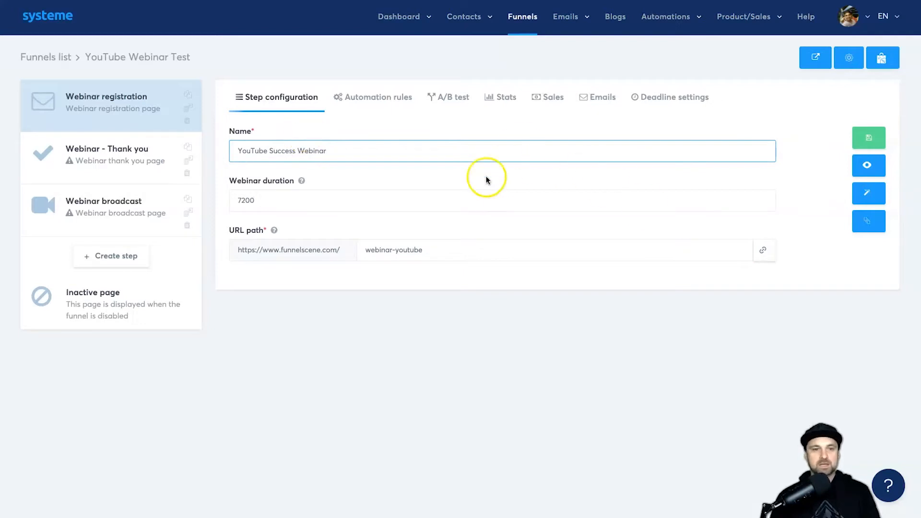
# Step: Check the webinar duration explanation, keep 7200, then save and preview the registration step
pyautogui.click(343, 206)
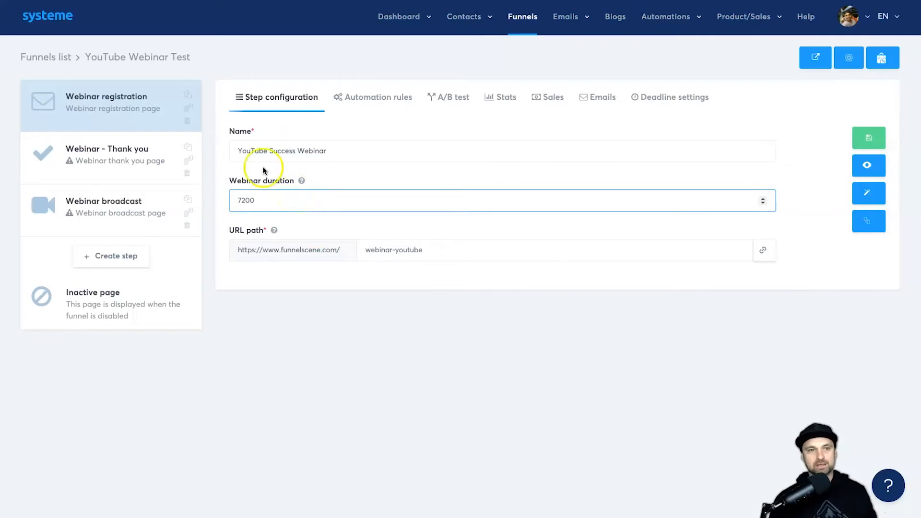
pyautogui.click(324, 297)
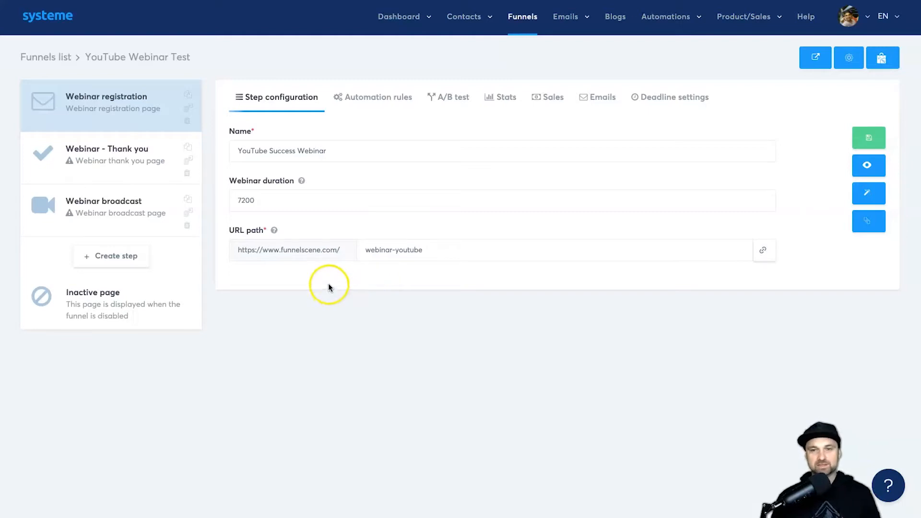
pyautogui.doubleClick(293, 201)
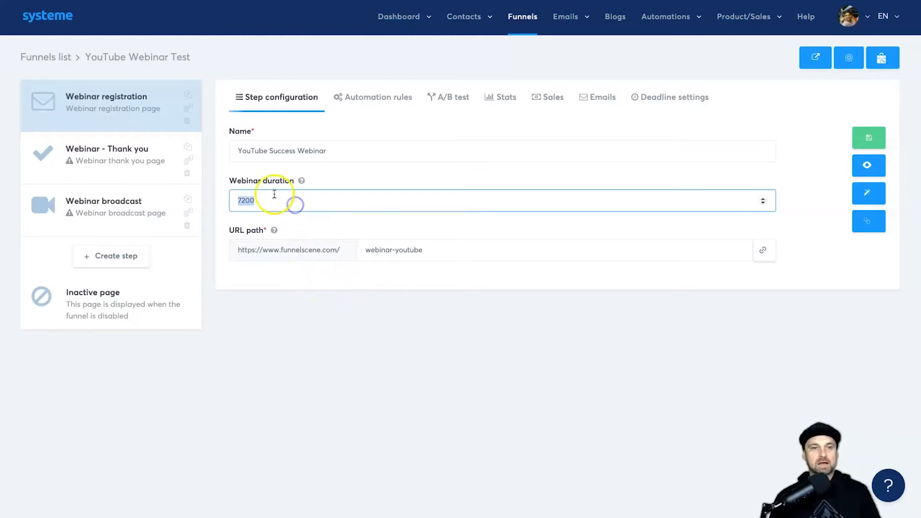
pyautogui.click(303, 182)
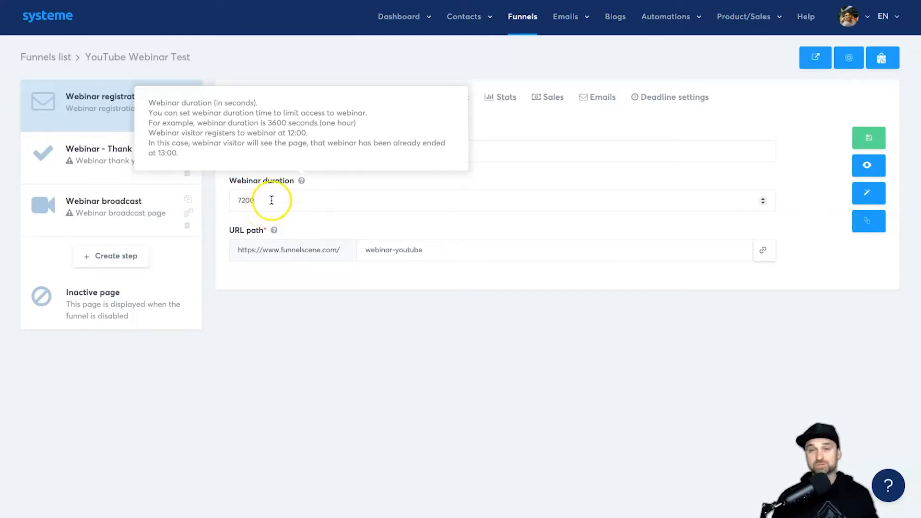
pyautogui.doubleClick(246, 202)
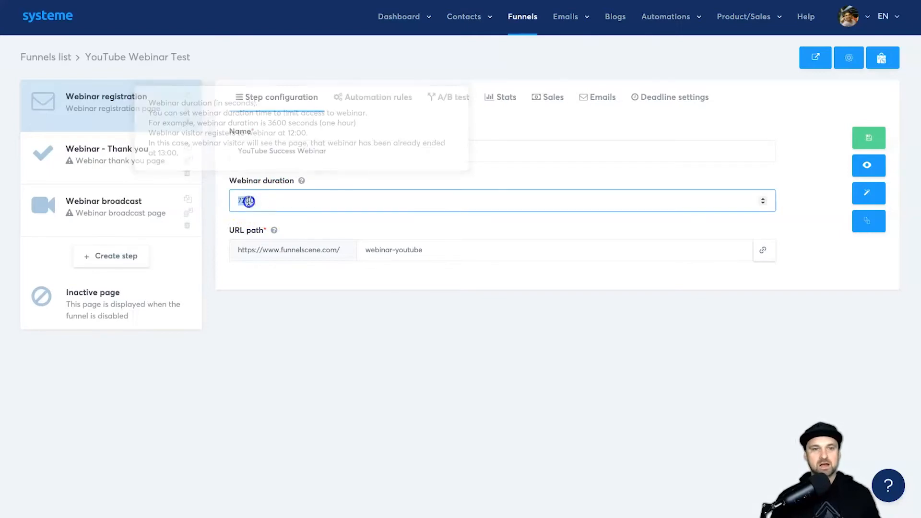
pyautogui.click(271, 207)
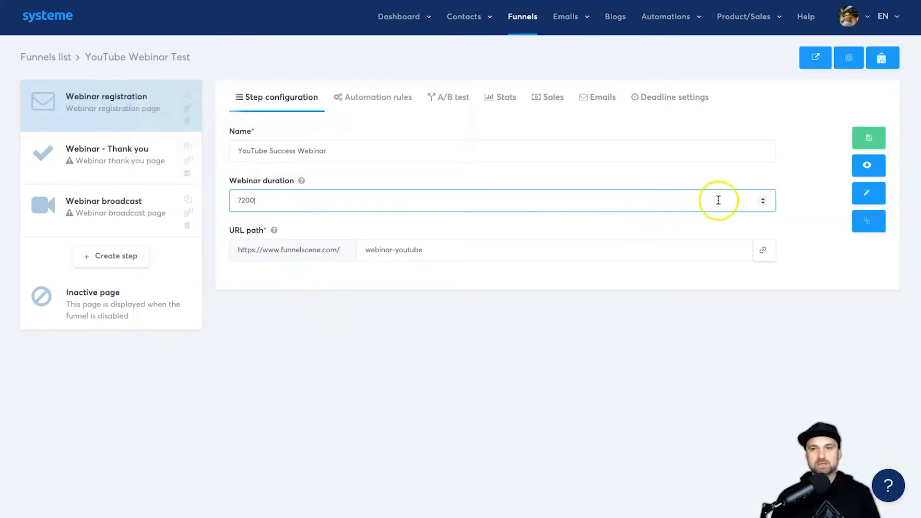
pyautogui.click(871, 138)
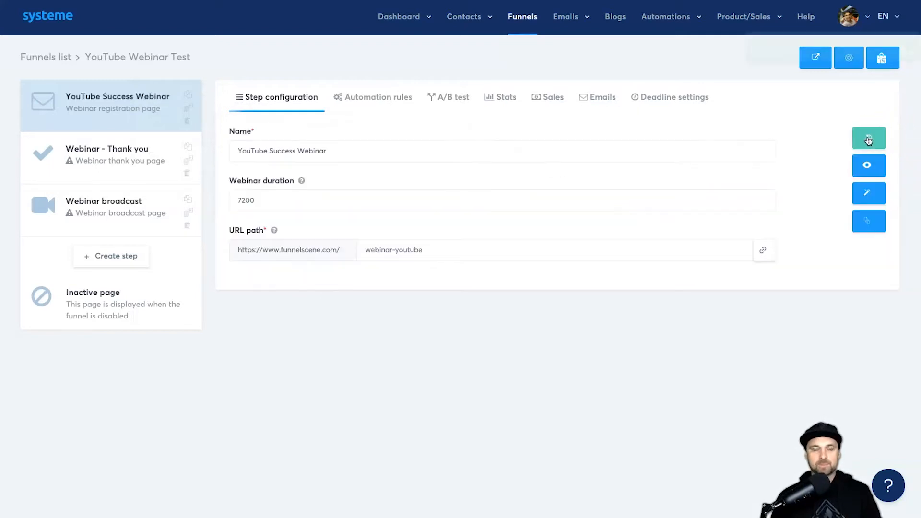
pyautogui.click(867, 165)
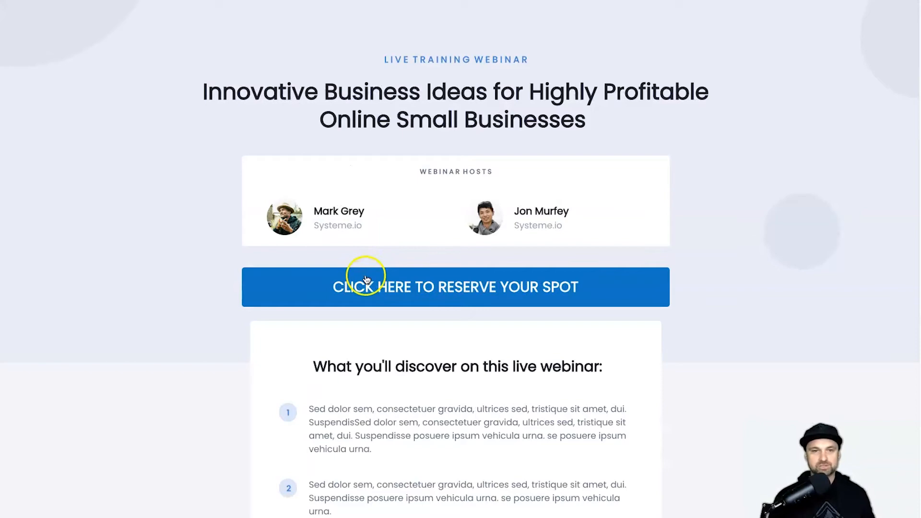
# Step: Try the preview's signup form, keeping Friday, August 27, 2021 as the date, then close it
pyautogui.scroll(-5, 367, 277)
pyautogui.scroll(5, 367, 278)
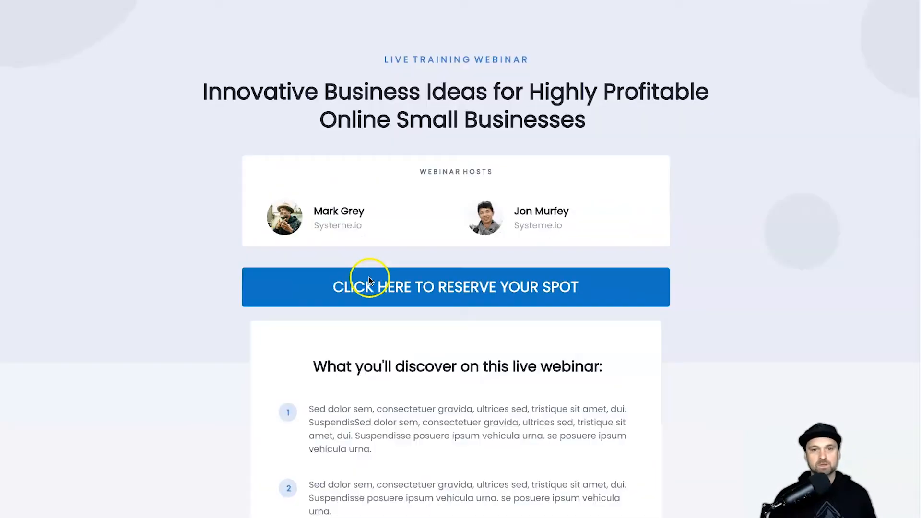
pyautogui.click(445, 298)
pyautogui.moveTo(439, 174); pyautogui.dragTo(547, 342)
pyautogui.click(491, 304)
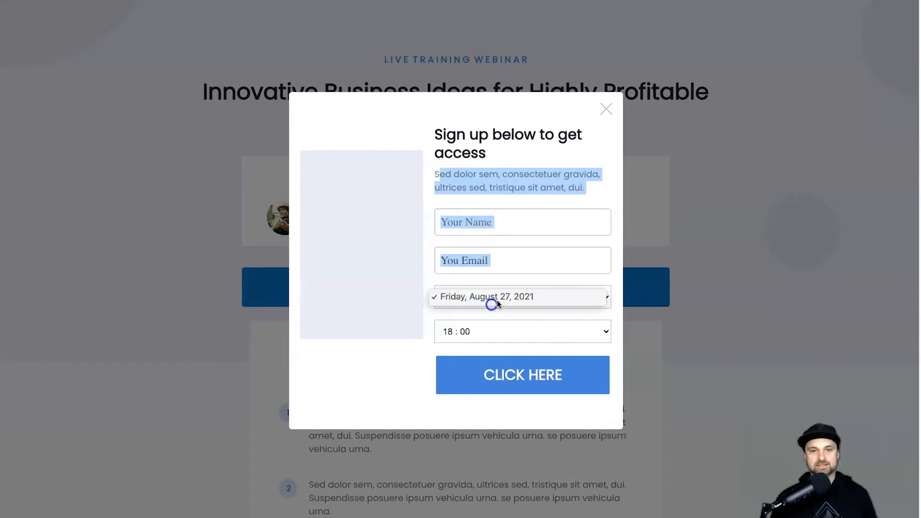
pyautogui.click(431, 285)
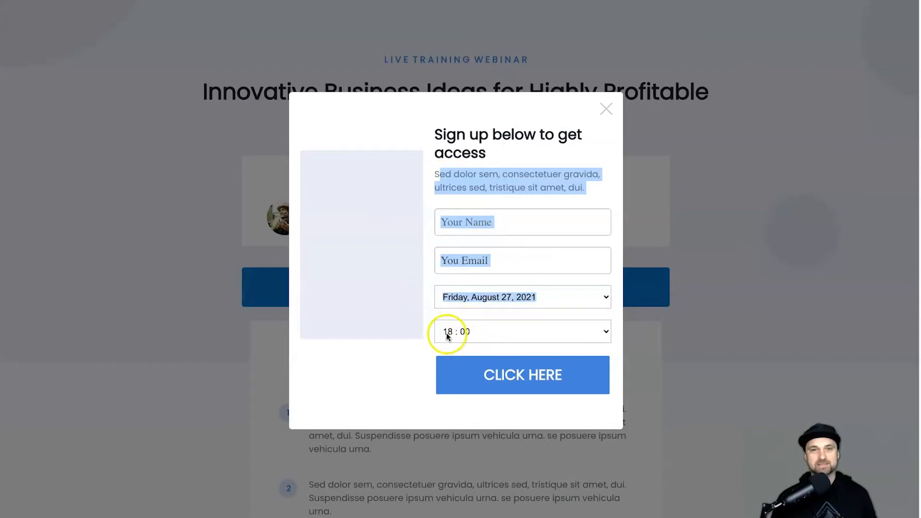
pyautogui.click(607, 110)
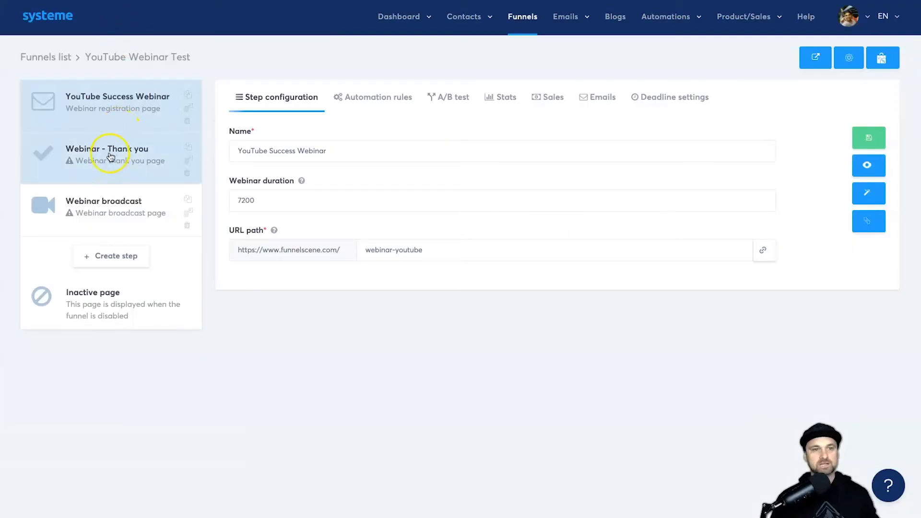
# Step: Apply the first template to the Webinar - Thank you step and open its page editor
pyautogui.click(102, 160)
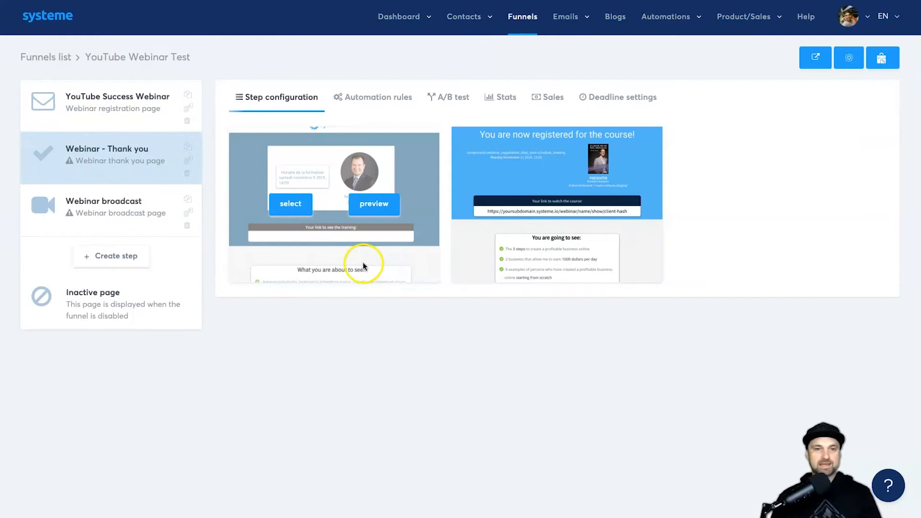
pyautogui.click(290, 204)
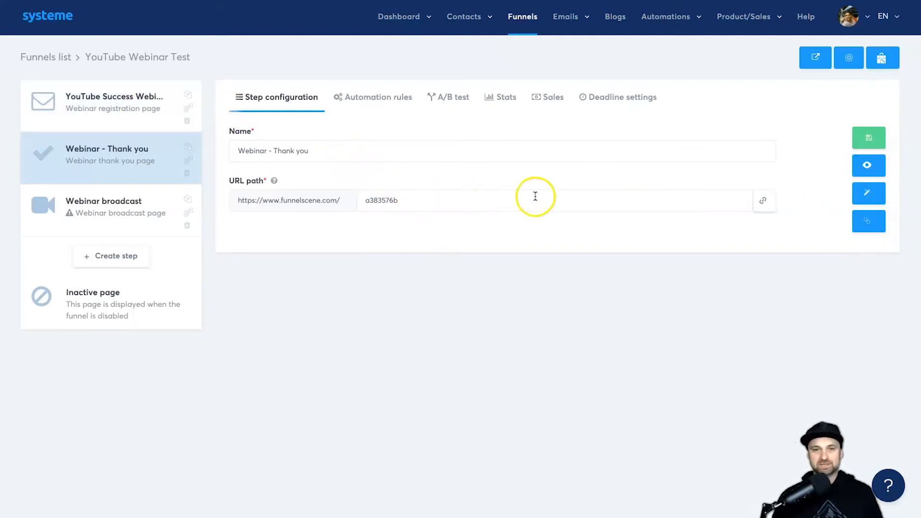
pyautogui.click(479, 201)
pyautogui.click(874, 192)
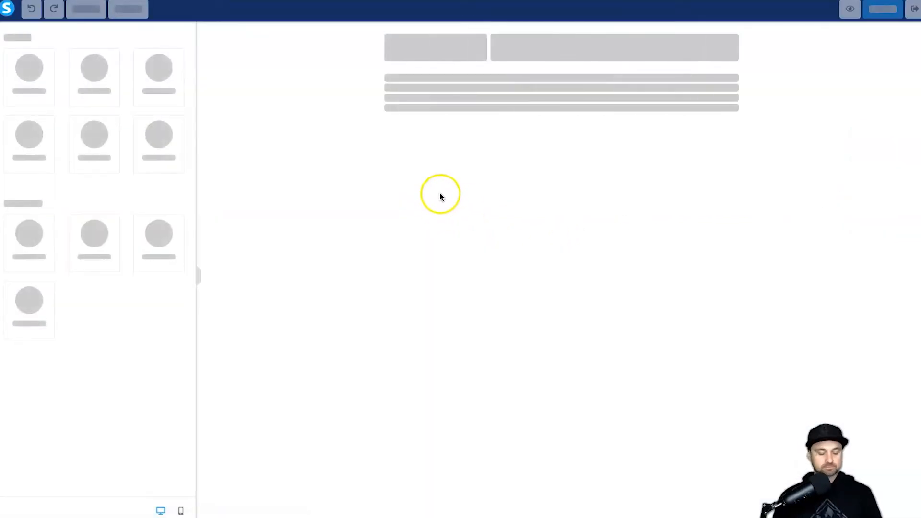
# Step: Inspect the training schedule date element's settings on the thank-you page
pyautogui.scroll(-1, 564, 250)
pyautogui.scroll(1, 560, 248)
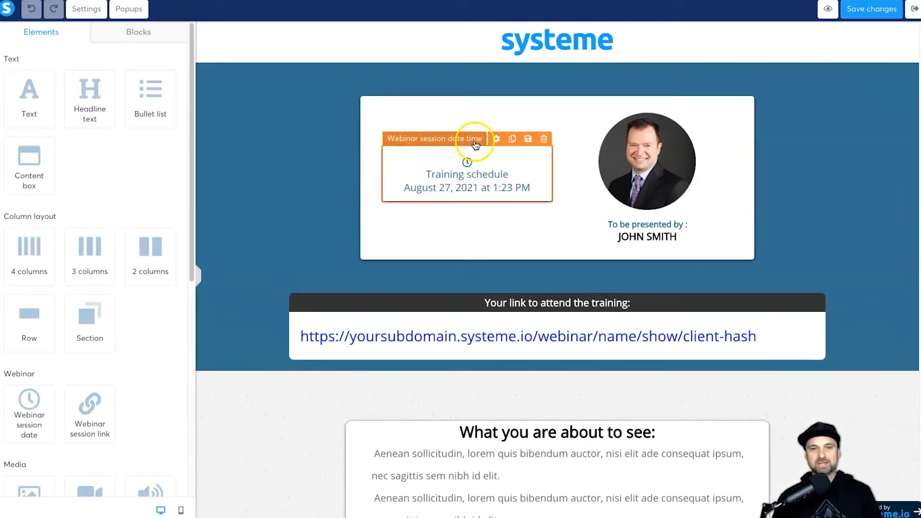
pyautogui.click(472, 166)
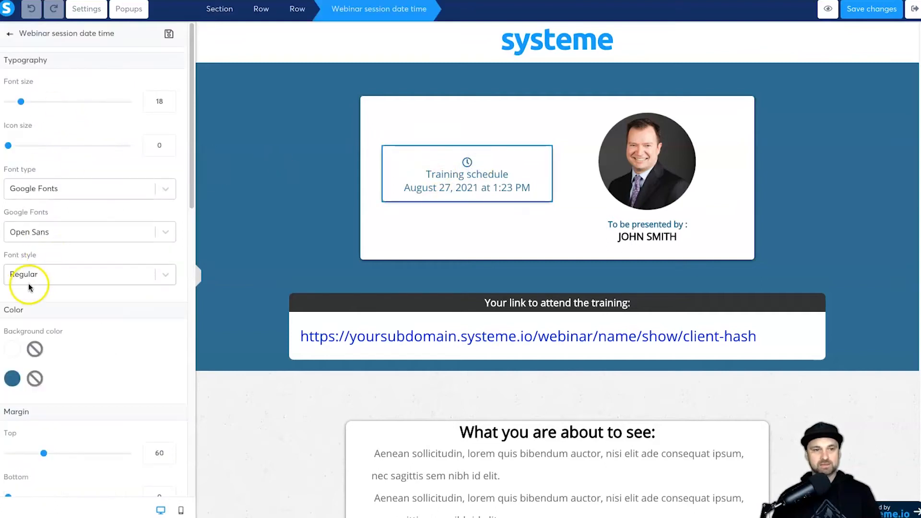
pyautogui.scroll(-3, 33, 290)
pyautogui.scroll(-12, 34, 295)
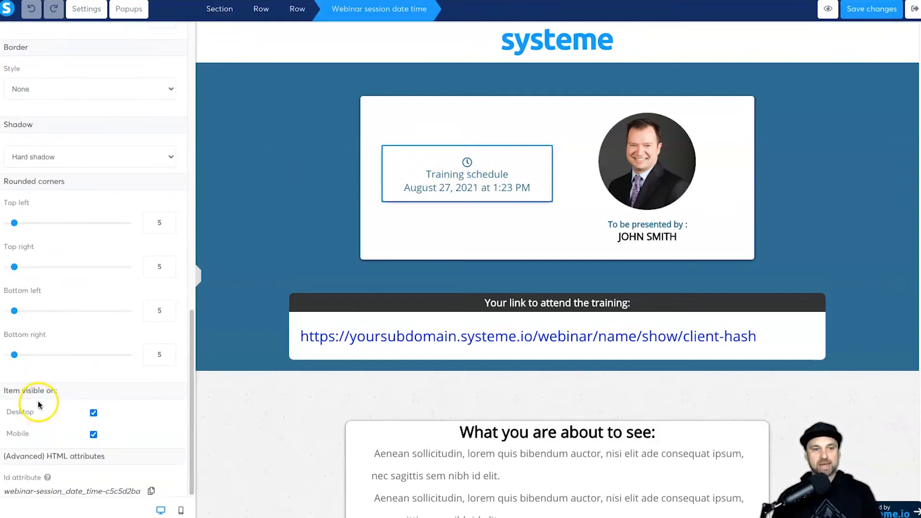
pyautogui.scroll(10, 37, 405)
pyautogui.scroll(5, 122, 348)
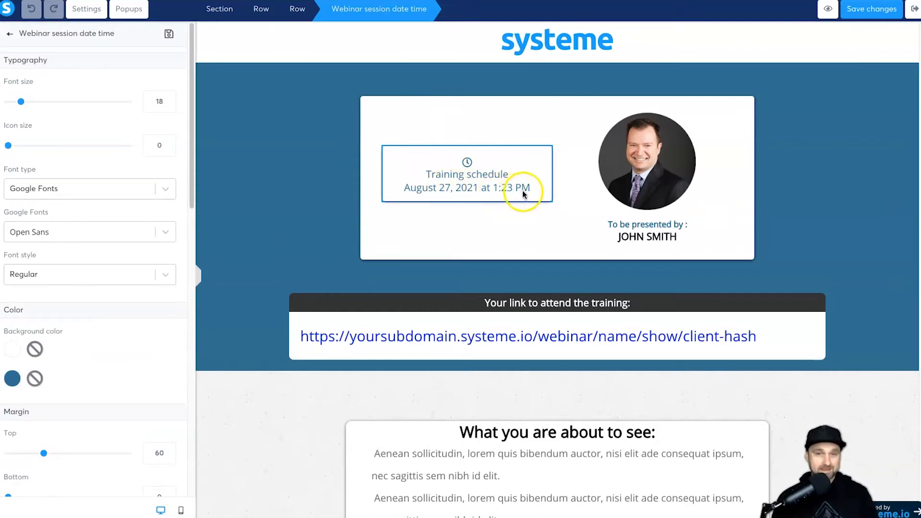
pyautogui.click(494, 206)
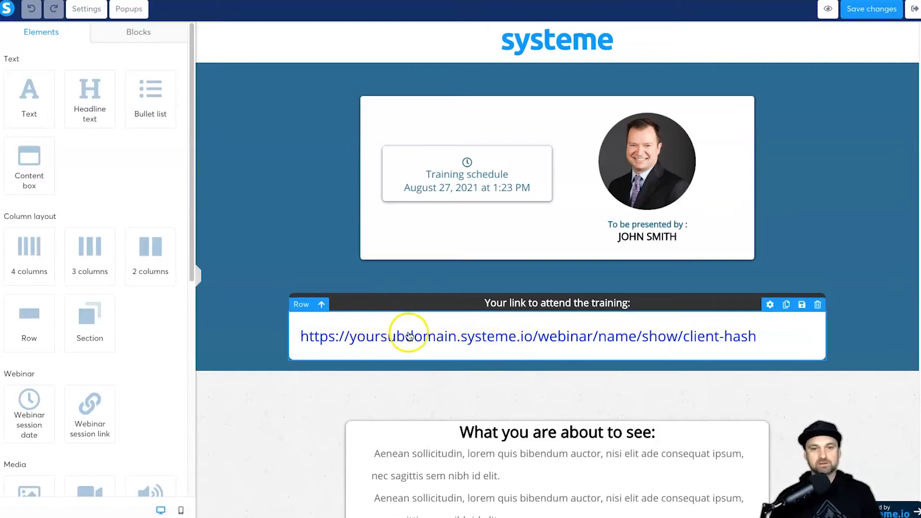
# Step: Inspect the bulleted list and the schedule-and-presenter row
pyautogui.scroll(-5, 398, 331)
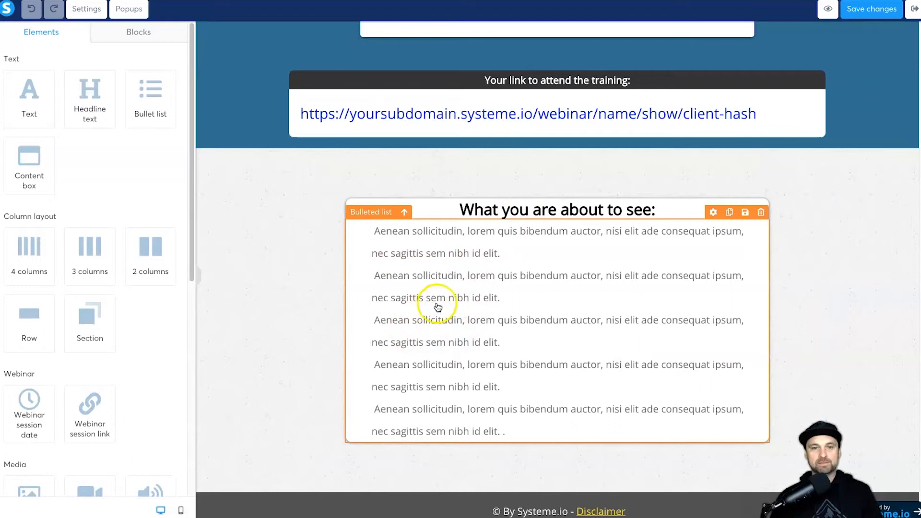
pyautogui.click(406, 367)
pyautogui.scroll(5, 392, 405)
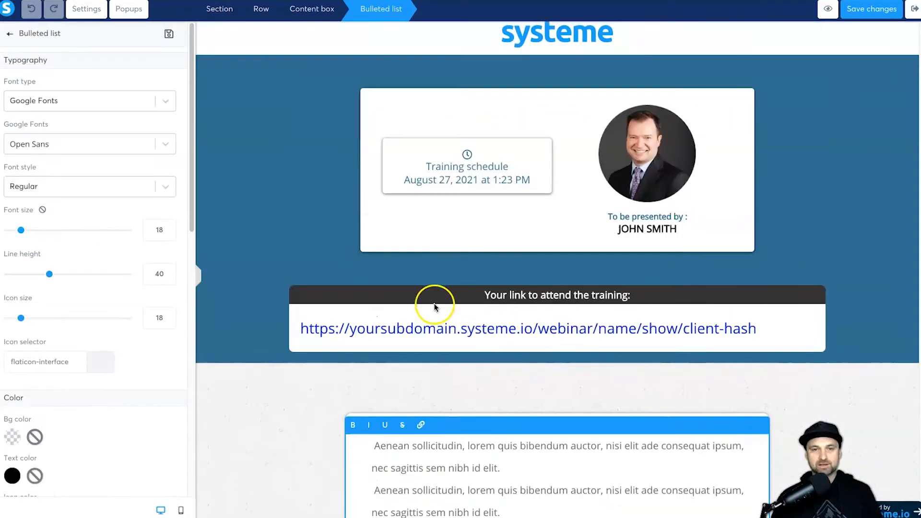
pyautogui.click(706, 214)
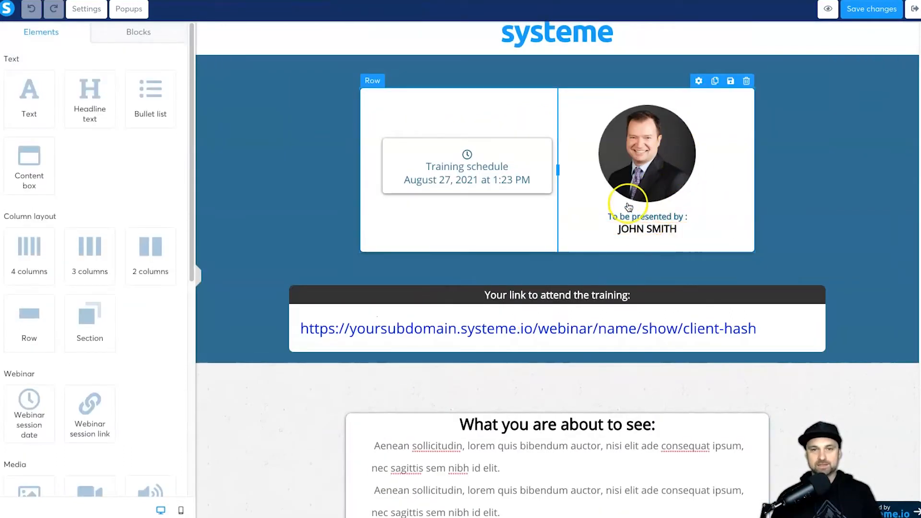
pyautogui.scroll(-1, 268, 257)
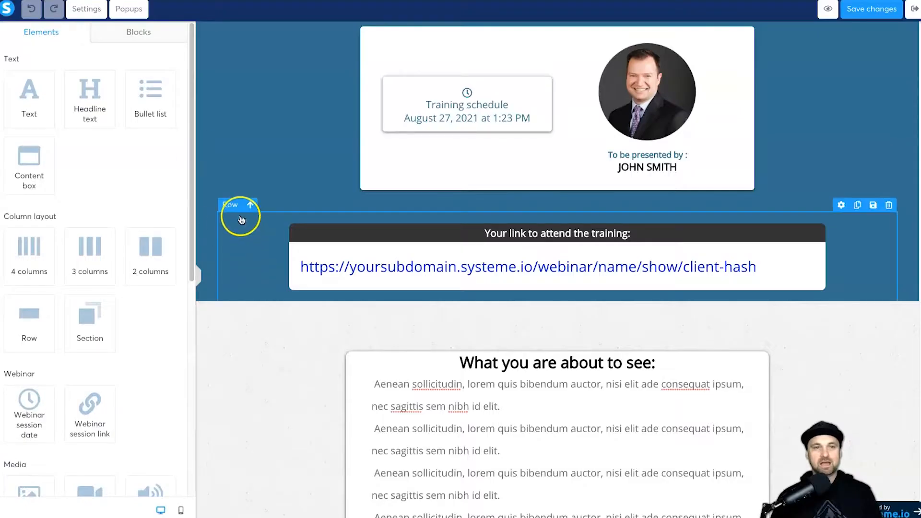
pyautogui.click(240, 214)
pyautogui.click(226, 174)
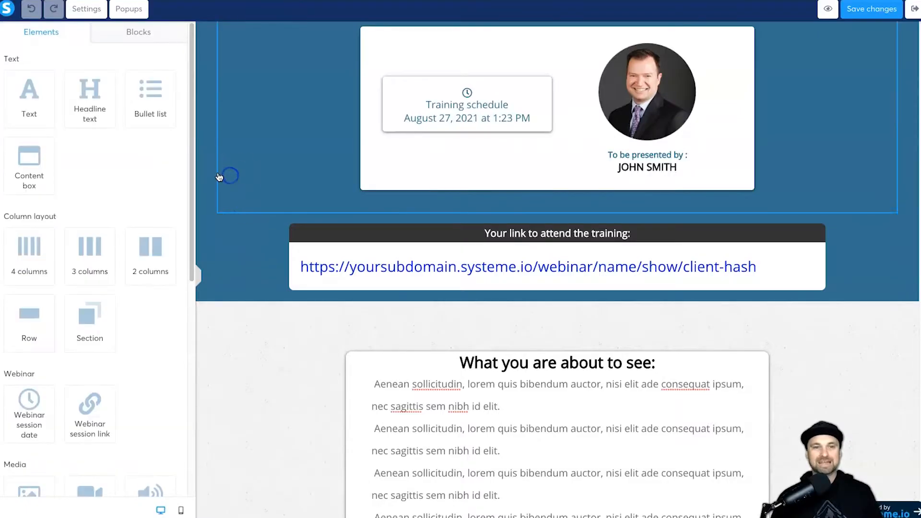
# Step: Open the top section's settings, then save and preview the thank-you page
pyautogui.click(212, 177)
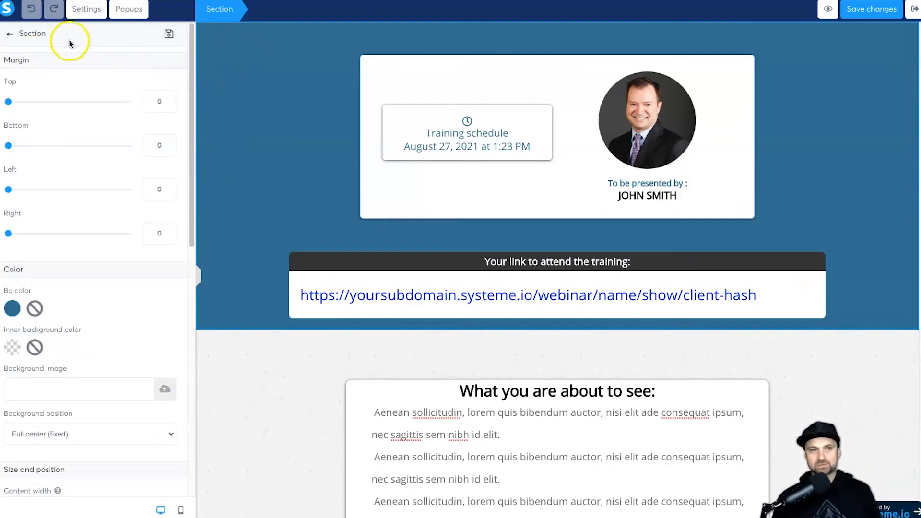
pyautogui.click(857, 20)
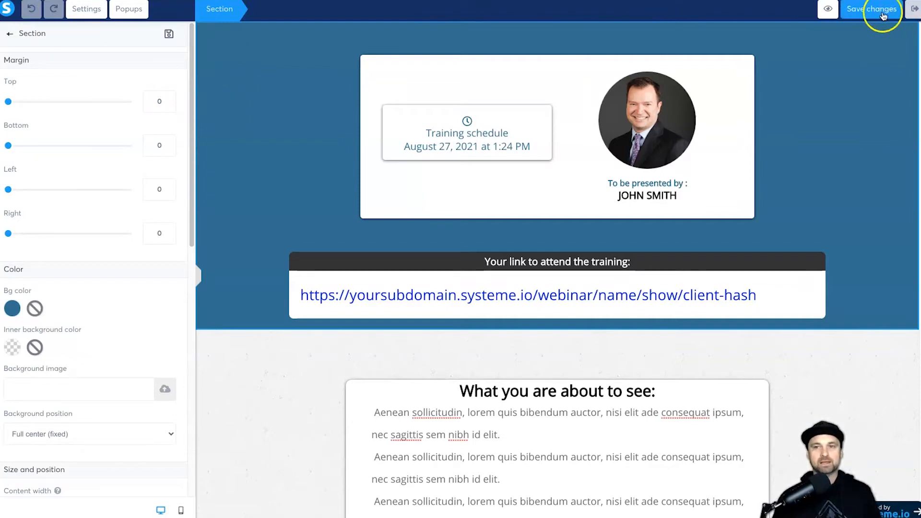
pyautogui.click(827, 10)
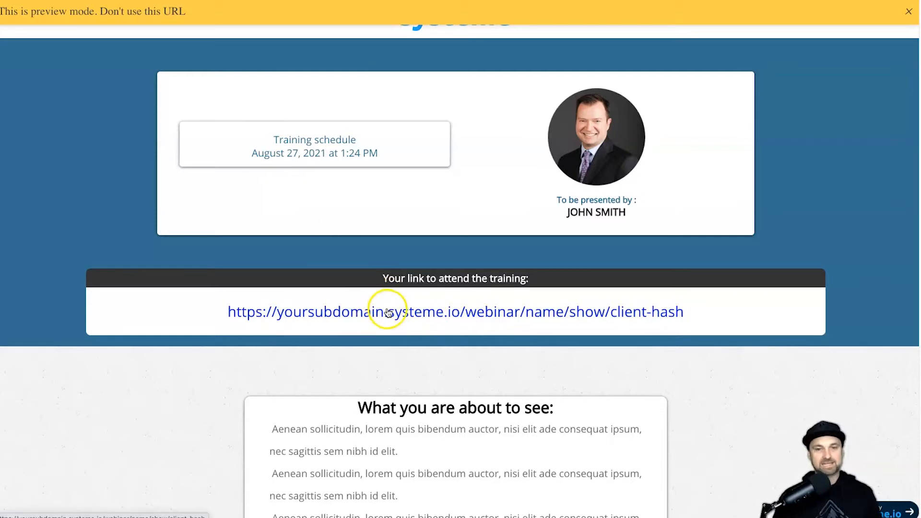
# Step: Review the thank-you preview's schedule date, time and attendance text
pyautogui.scroll(-4, 387, 307)
pyautogui.moveTo(285, 250); pyautogui.dragTo(490, 471)
pyautogui.click(467, 428)
pyautogui.scroll(4, 461, 424)
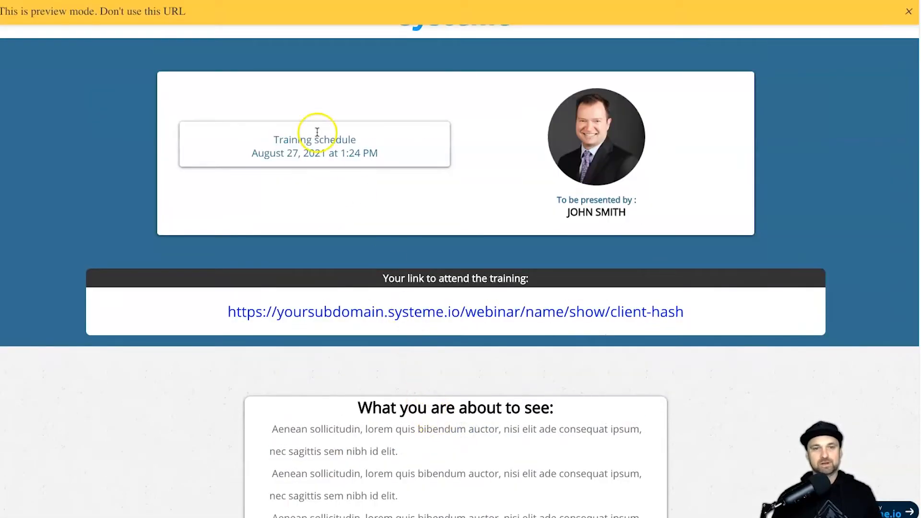
pyautogui.moveTo(370, 153); pyautogui.dragTo(284, 155)
pyautogui.click(284, 155)
# Step: Leave the preview and page editor and open the Webinar broadcast step
pyautogui.click(165, 1)
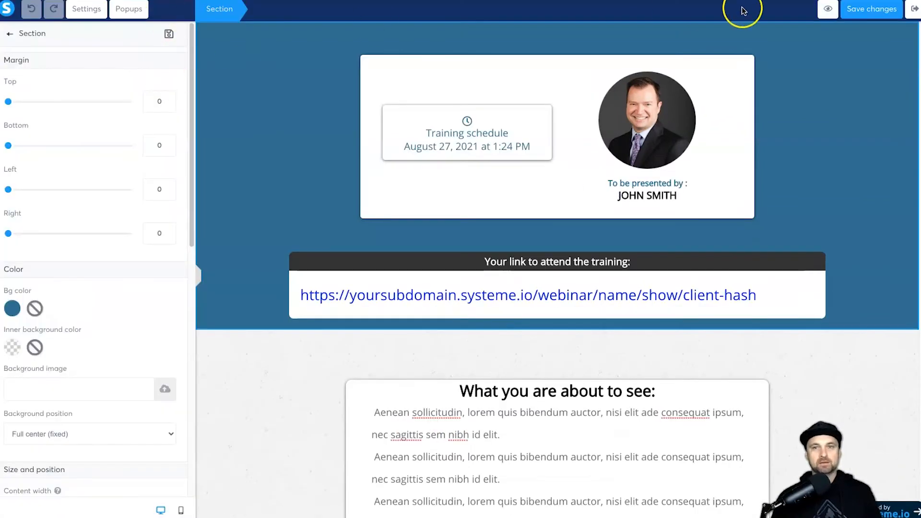
pyautogui.click(911, 8)
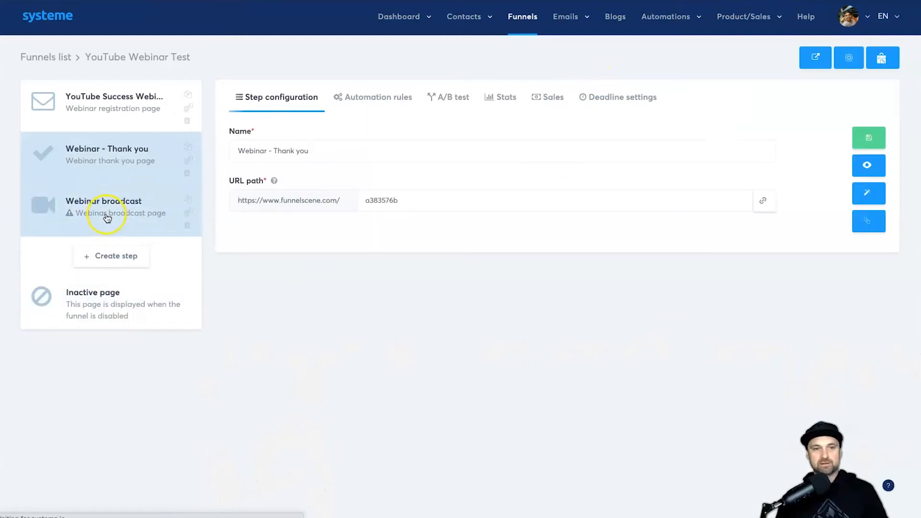
pyautogui.click(107, 218)
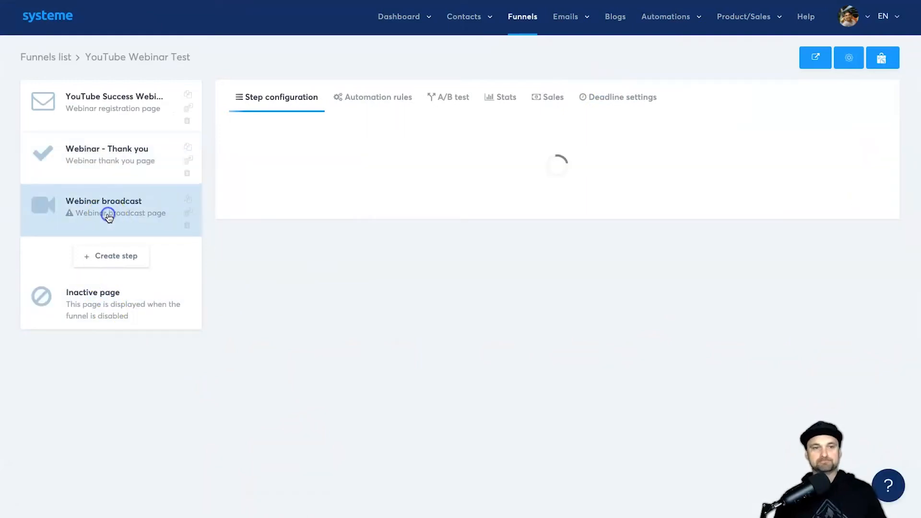
# Step: Apply the first template, rename the step 'Webinar replay' with path webinar-replay, save and preview
pyautogui.moveTo(387, 210)
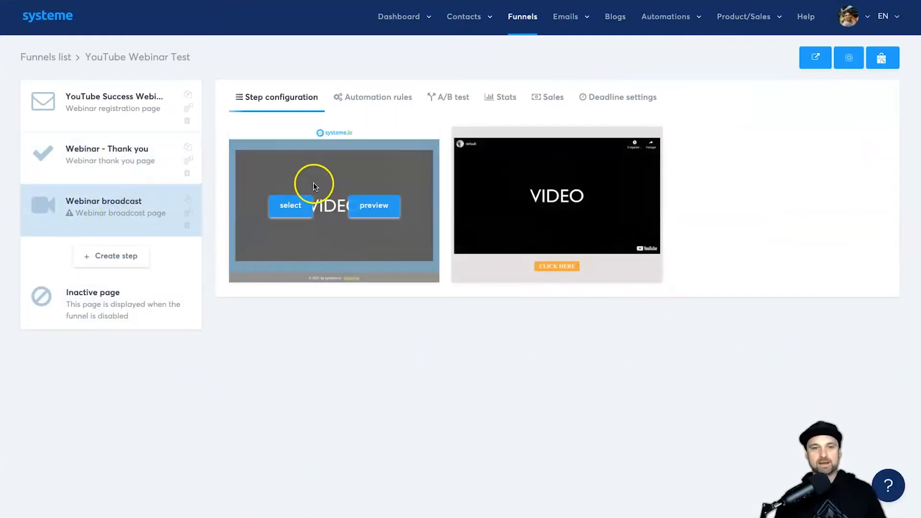
pyautogui.click(295, 211)
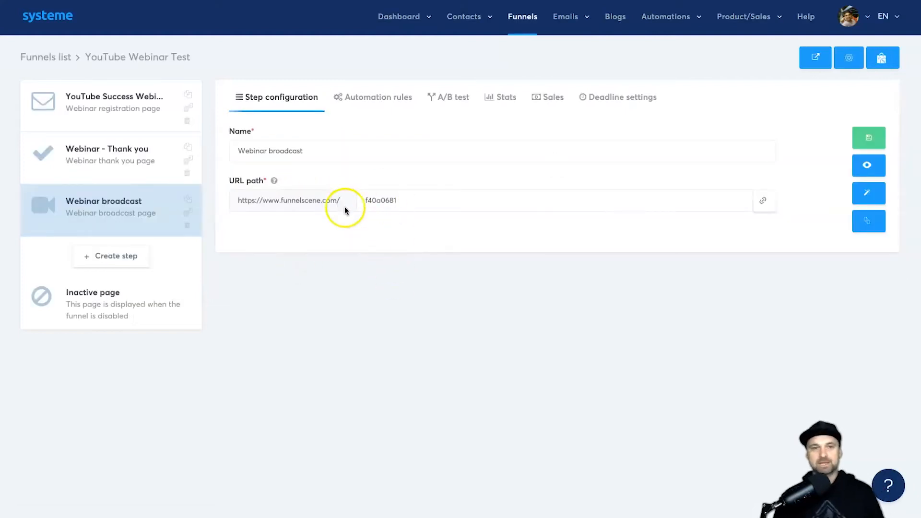
pyautogui.click(380, 202)
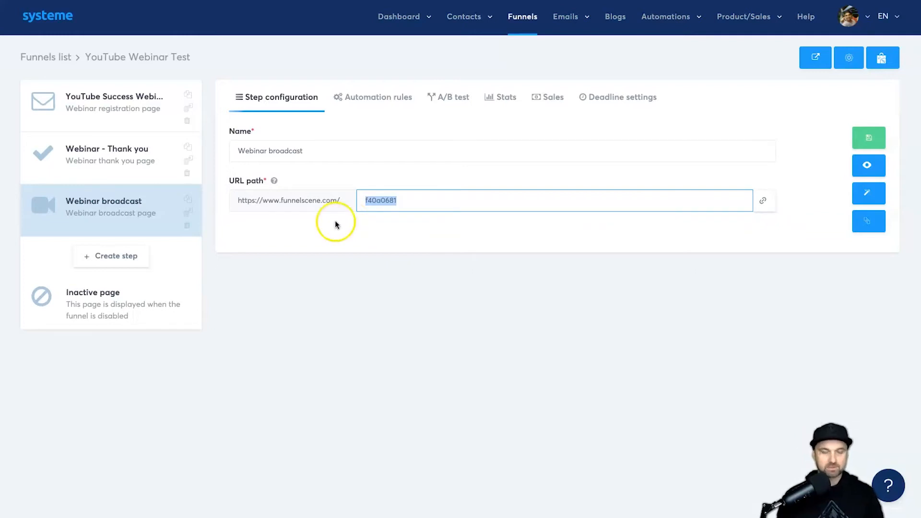
pyautogui.write('webinar-replay')
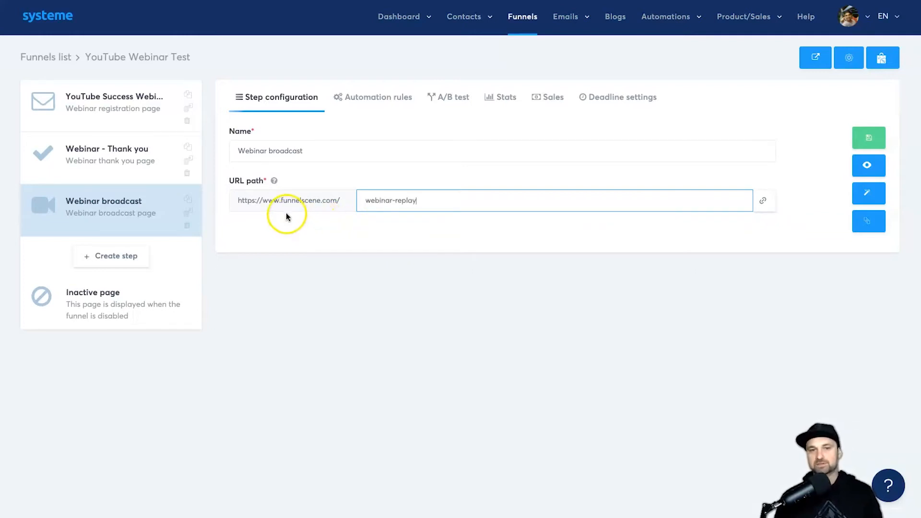
pyautogui.moveTo(269, 151); pyautogui.dragTo(327, 150)
pyautogui.write('replay')
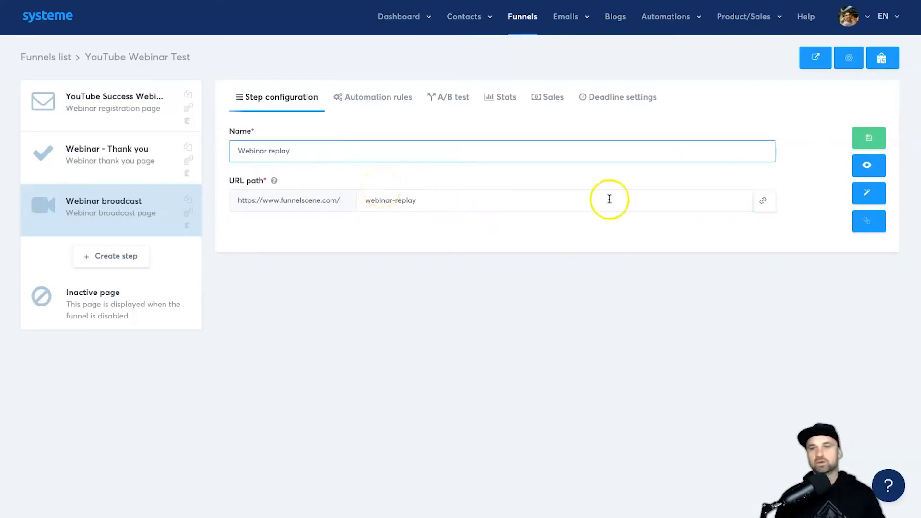
pyautogui.click(869, 137)
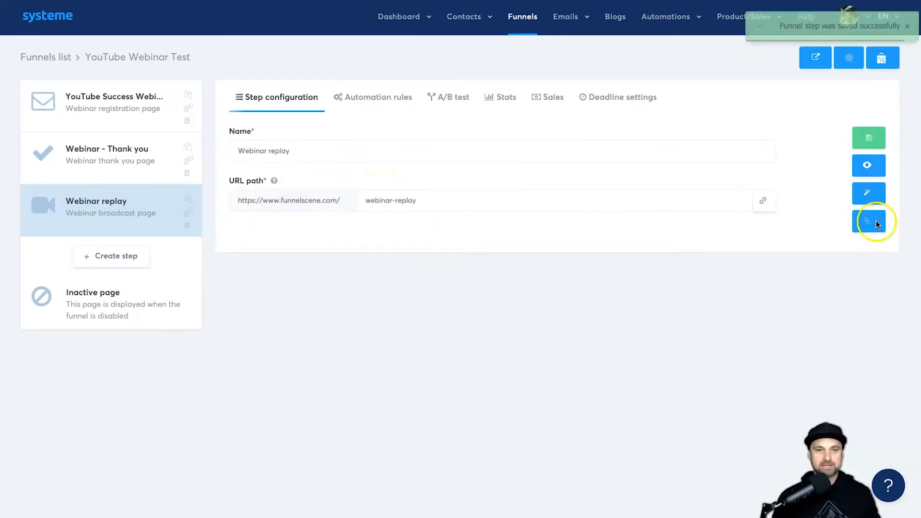
pyautogui.click(861, 166)
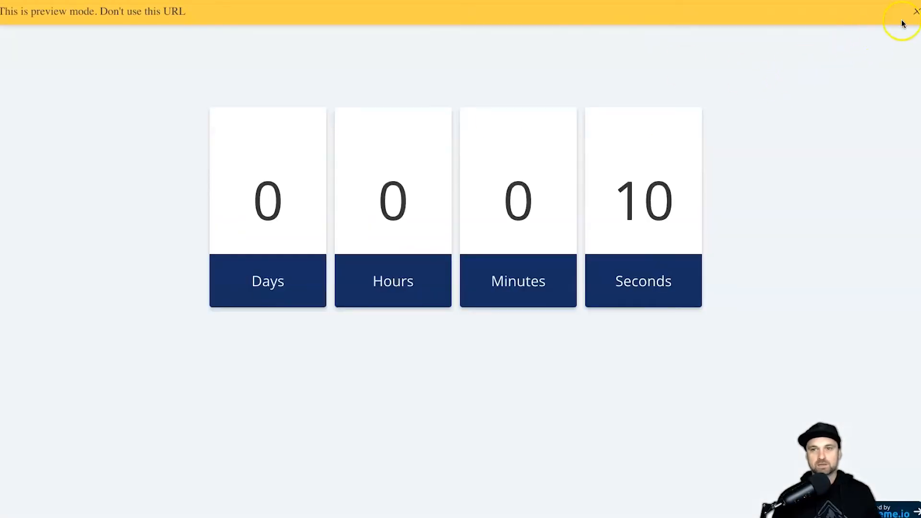
# Step: Watch the Webinar replay preview from countdown to video, muted, then open its page editor
pyautogui.click(917, 11)
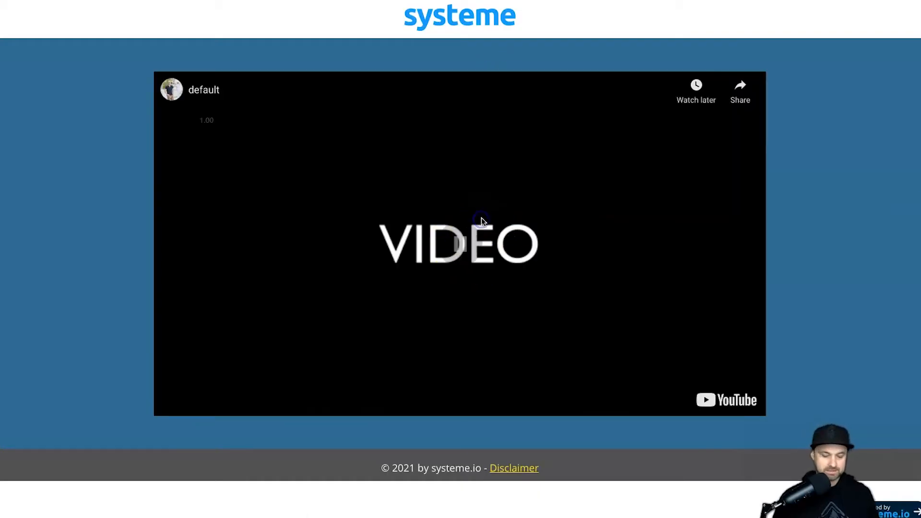
pyautogui.press('XF86AudioMute')
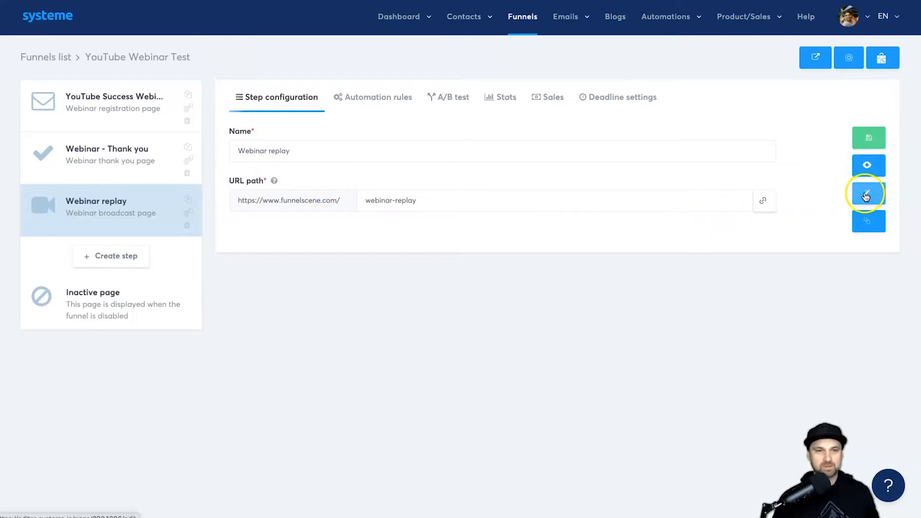
pyautogui.click(867, 196)
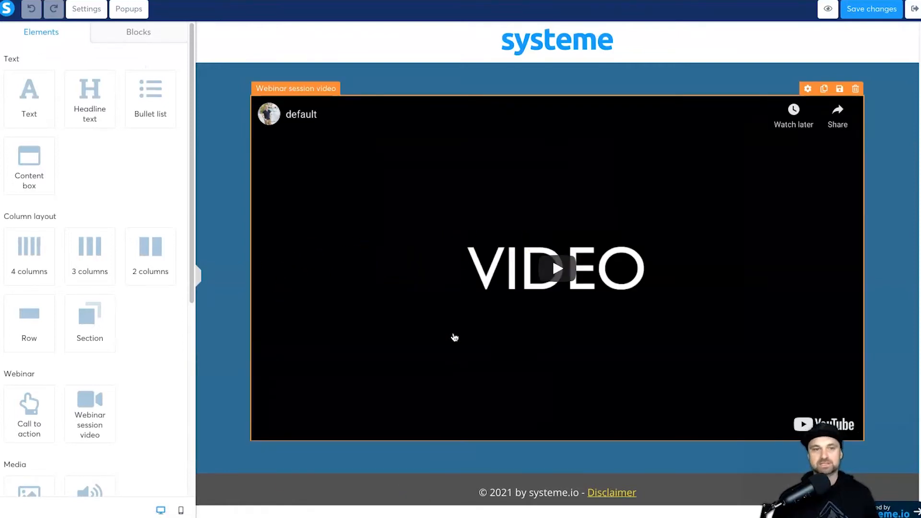
# Step: Confirm the webinar session video keeps its Direct link source and check its YouTube URL
pyautogui.scroll(-5, 185, 286)
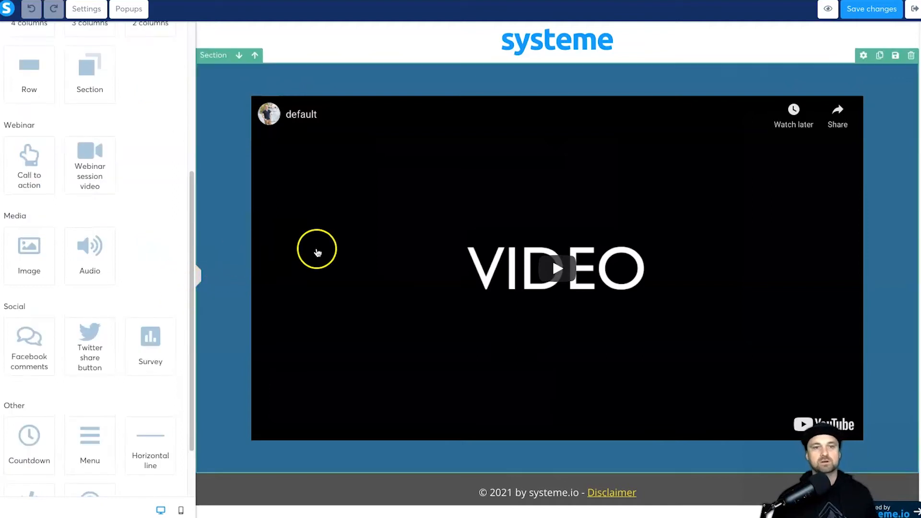
pyautogui.click(520, 230)
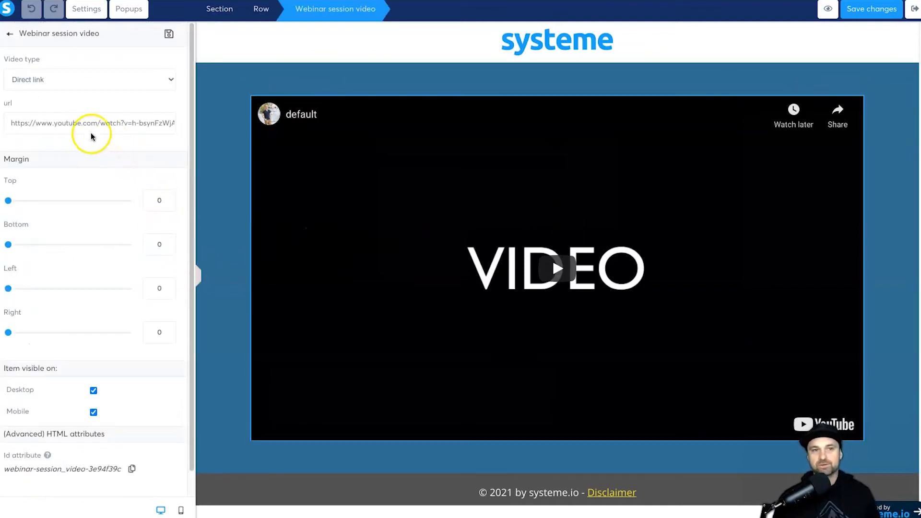
pyautogui.click(74, 80)
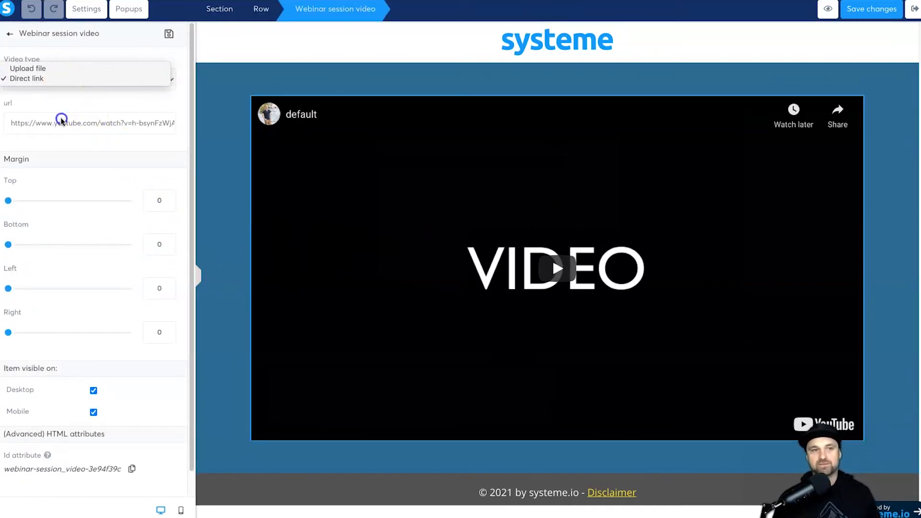
pyautogui.click(33, 119)
pyautogui.tripleClick(30, 120)
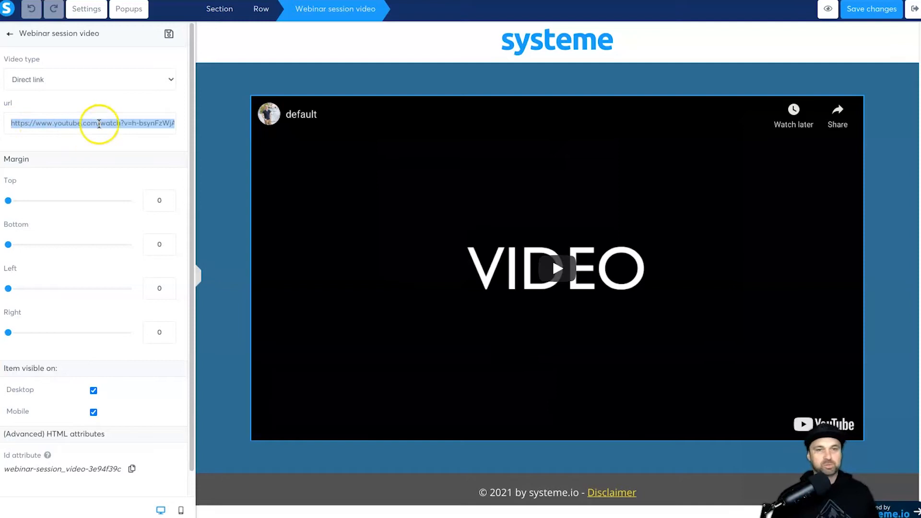
pyautogui.doubleClick(136, 122)
pyautogui.click(66, 82)
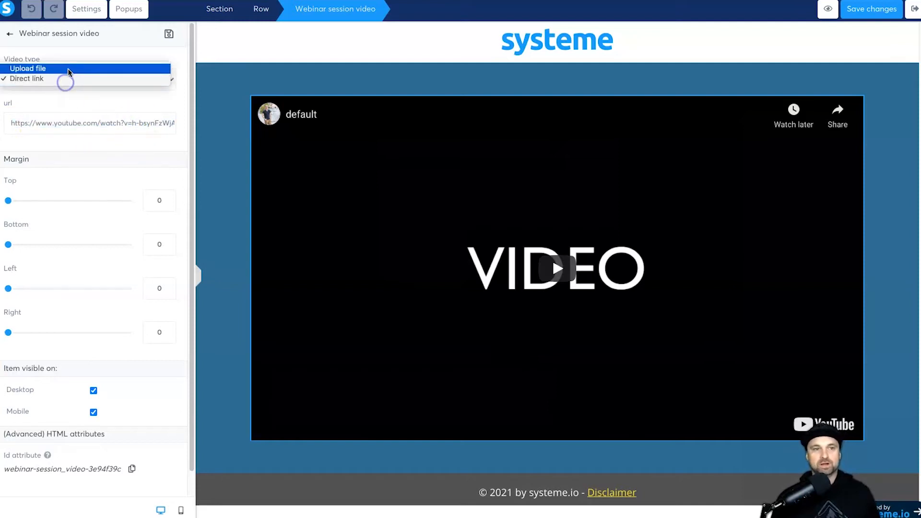
pyautogui.click(199, 108)
pyautogui.click(60, 75)
pyautogui.click(52, 78)
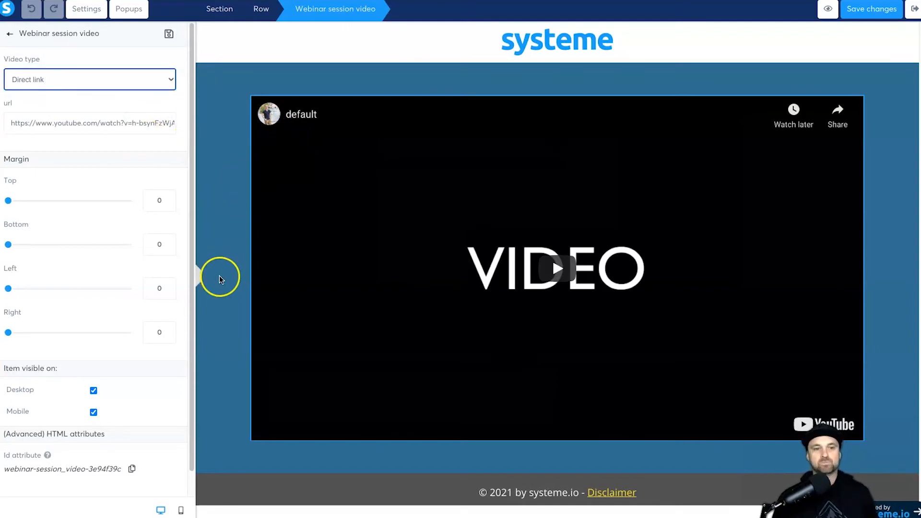
# Step: Deselect the video and logo, then close the page section settings to show the element list
pyautogui.click(220, 207)
pyautogui.click(285, 50)
pyautogui.click(239, 84)
pyautogui.click(232, 86)
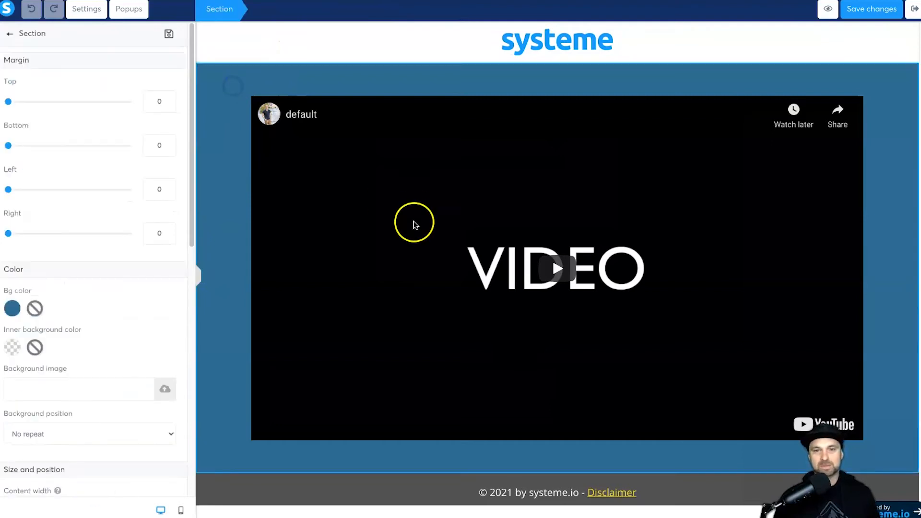
pyautogui.click(228, 253)
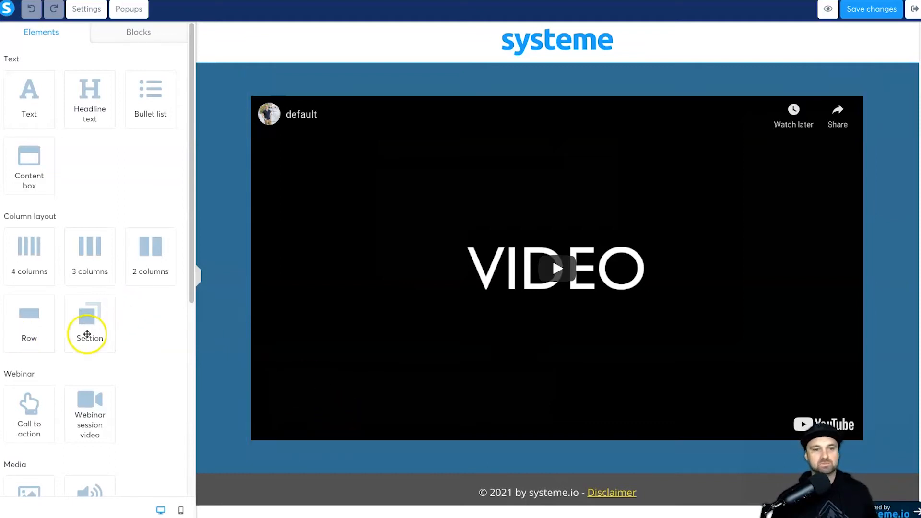
# Step: Add a new row below the video with a top margin of 40
pyautogui.scroll(-1, 96, 329)
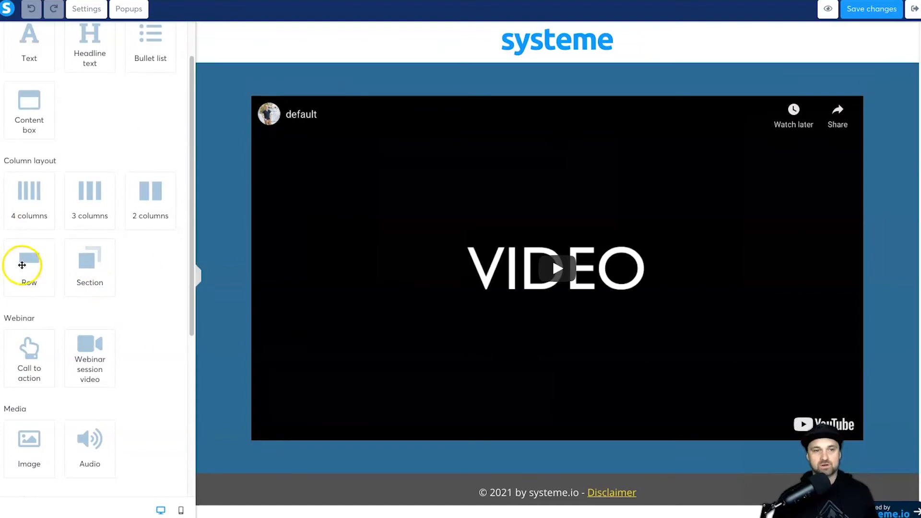
pyautogui.moveTo(36, 257); pyautogui.dragTo(321, 438)
pyautogui.click(288, 454)
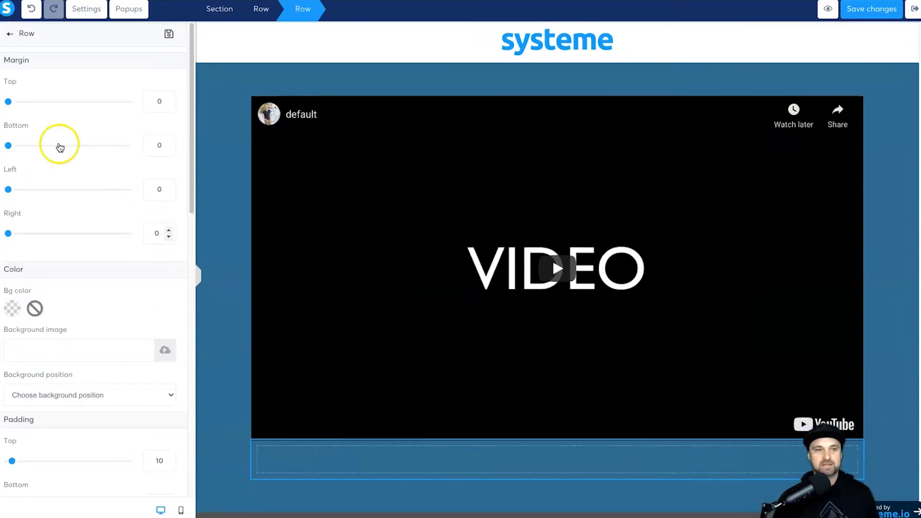
pyautogui.moveTo(8, 101); pyautogui.dragTo(32, 102)
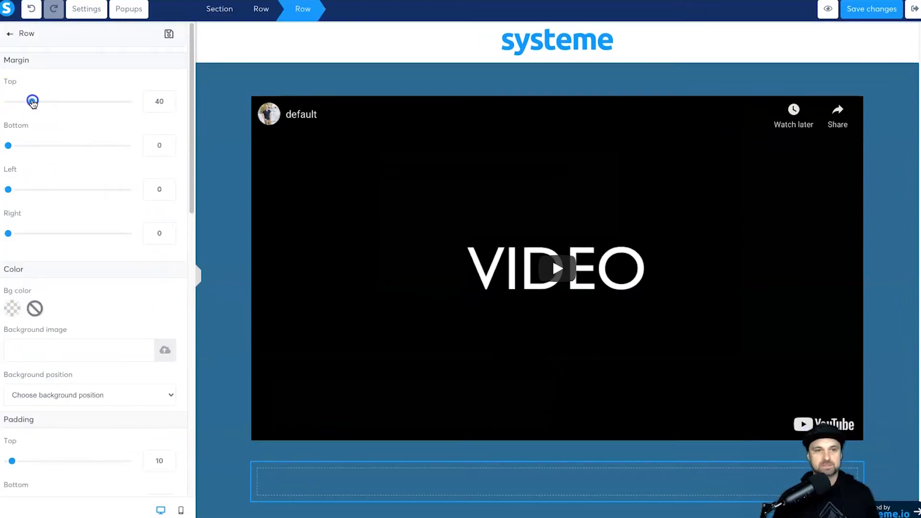
pyautogui.click(10, 35)
# Step: Add a two-column row below the video and give it a white background
pyautogui.moveTo(124, 249); pyautogui.dragTo(488, 487)
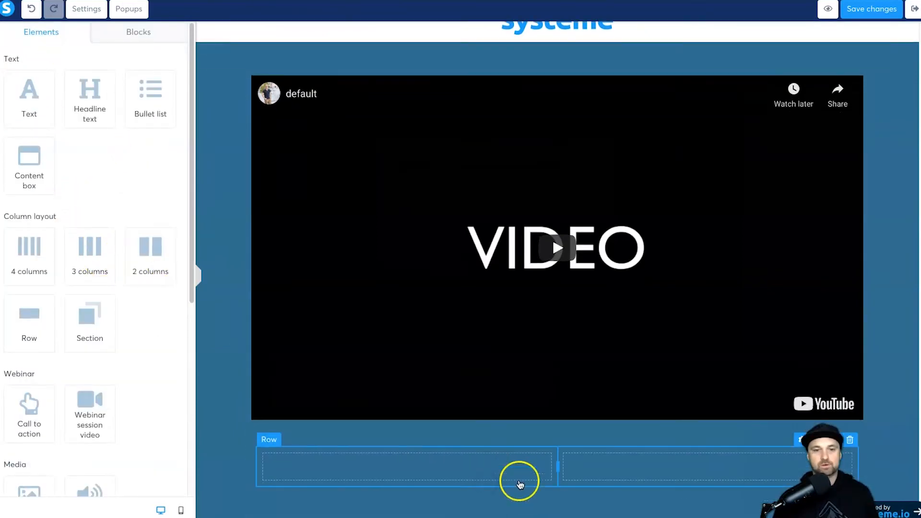
pyautogui.click(257, 423)
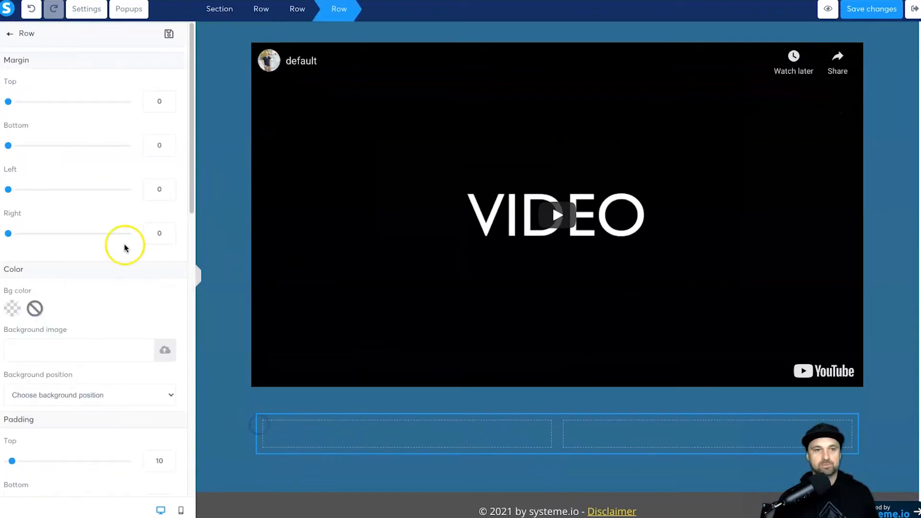
pyautogui.scroll(-1, 38, 288)
pyautogui.click(13, 294)
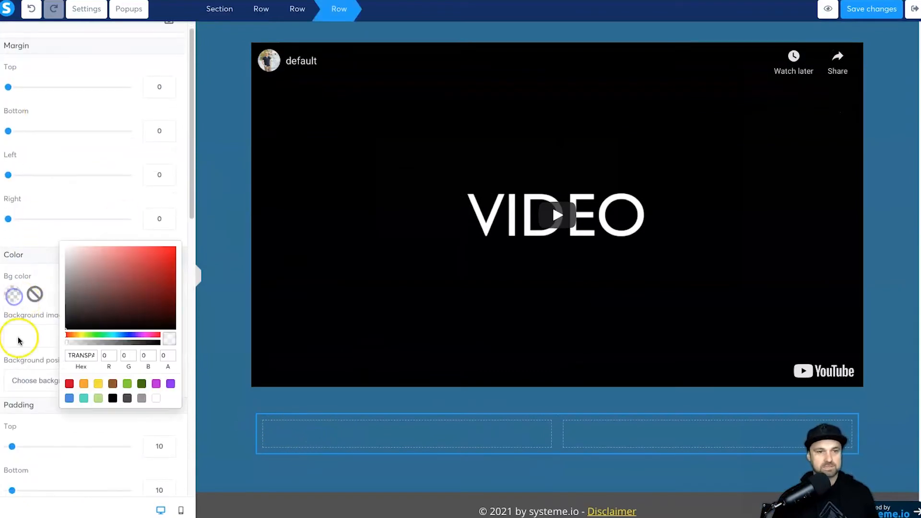
pyautogui.click(156, 398)
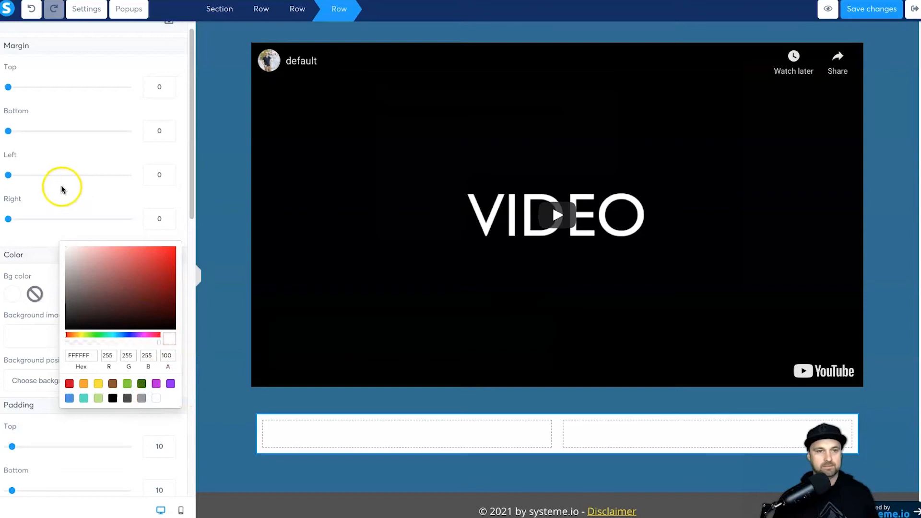
pyautogui.click(58, 200)
# Step: Give the two-column row a solid, bright yellow 10px border
pyautogui.scroll(-7, 19, 412)
pyautogui.click(38, 353)
pyautogui.click(20, 361)
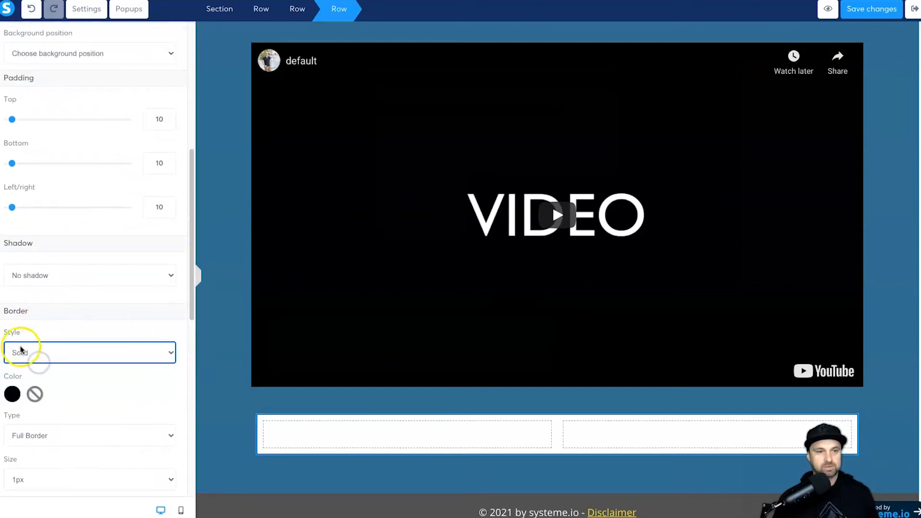
pyautogui.click(12, 393)
pyautogui.moveTo(78, 436)
pyautogui.mouseDown()
pyautogui.moveTo(173, 359)
pyautogui.moveTo(150, 329)
pyautogui.mouseUp()
pyautogui.click(67, 324)
pyautogui.click(57, 479)
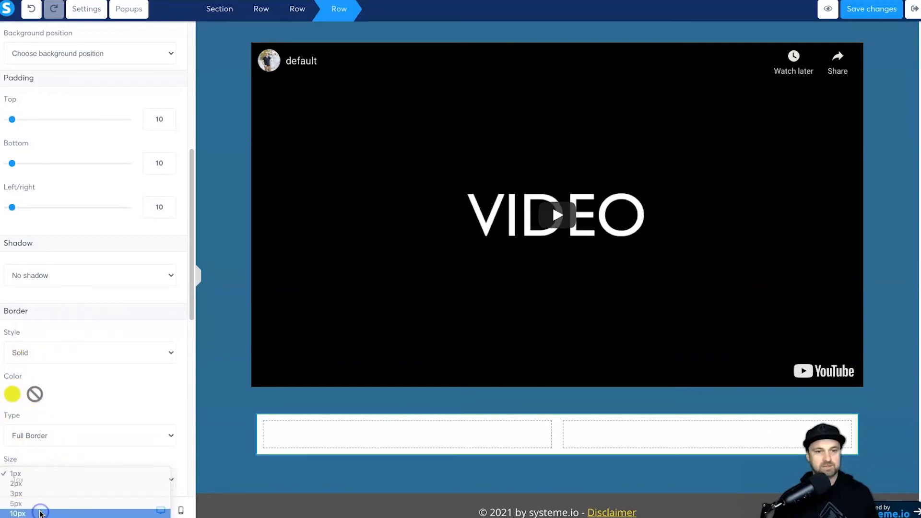
pyautogui.click(38, 513)
pyautogui.click(216, 462)
pyautogui.scroll(-1, 432, 438)
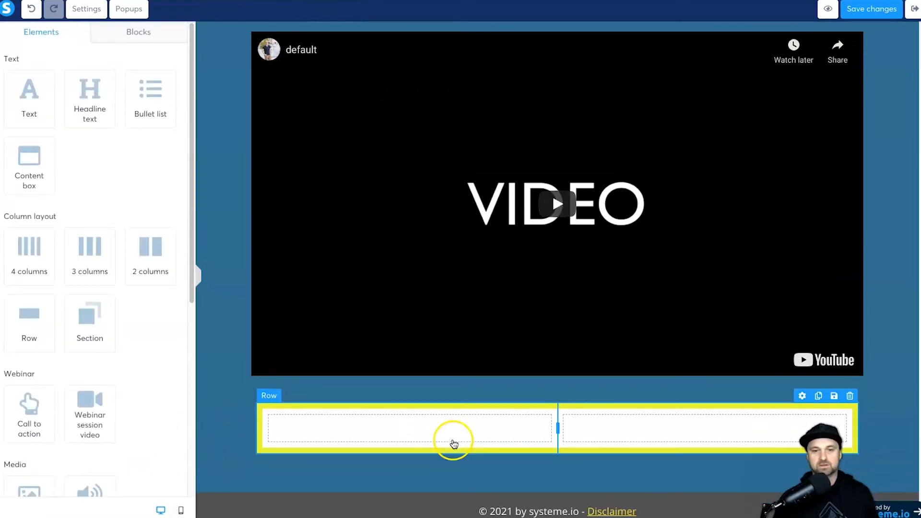
# Step: Put a headline and the uploaded course mockup image in the left column, headline on top
pyautogui.moveTo(80, 107); pyautogui.dragTo(368, 435)
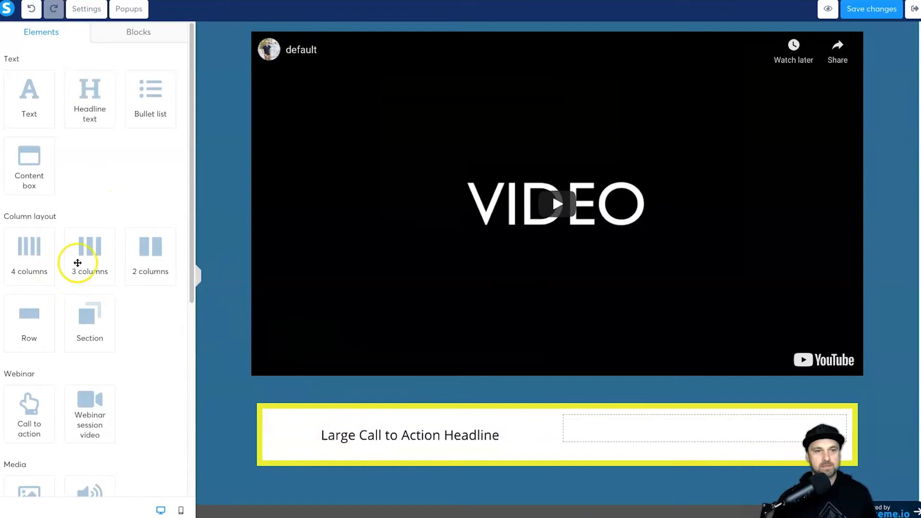
pyautogui.scroll(-6, 58, 335)
pyautogui.moveTo(45, 212); pyautogui.dragTo(442, 372)
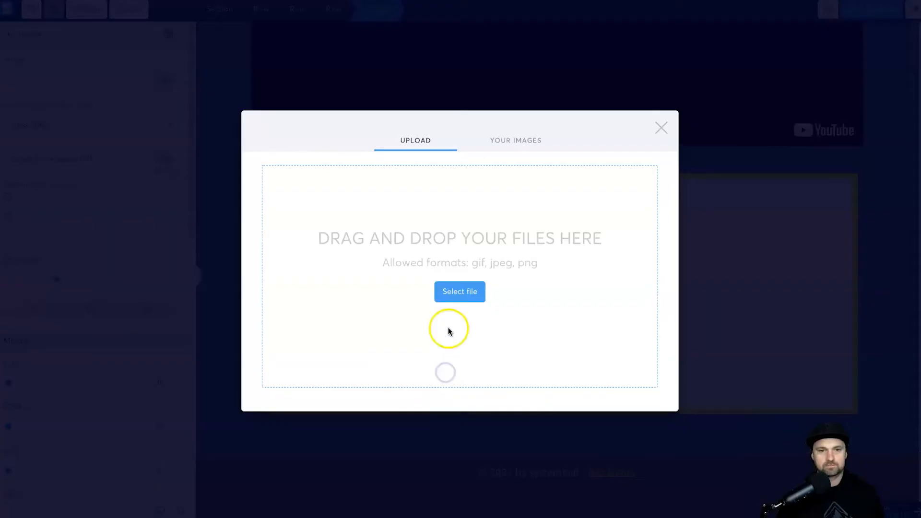
pyautogui.click(528, 145)
pyautogui.click(298, 174)
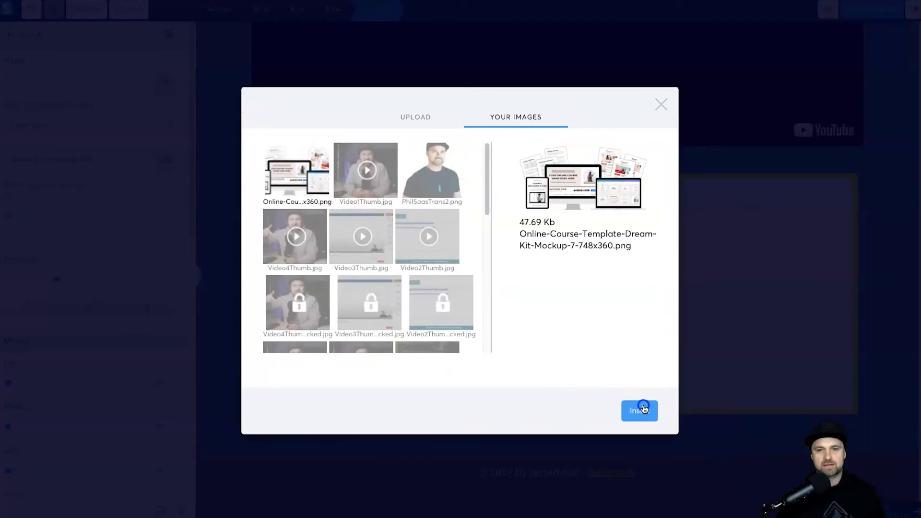
pyautogui.click(639, 409)
pyautogui.click(446, 388)
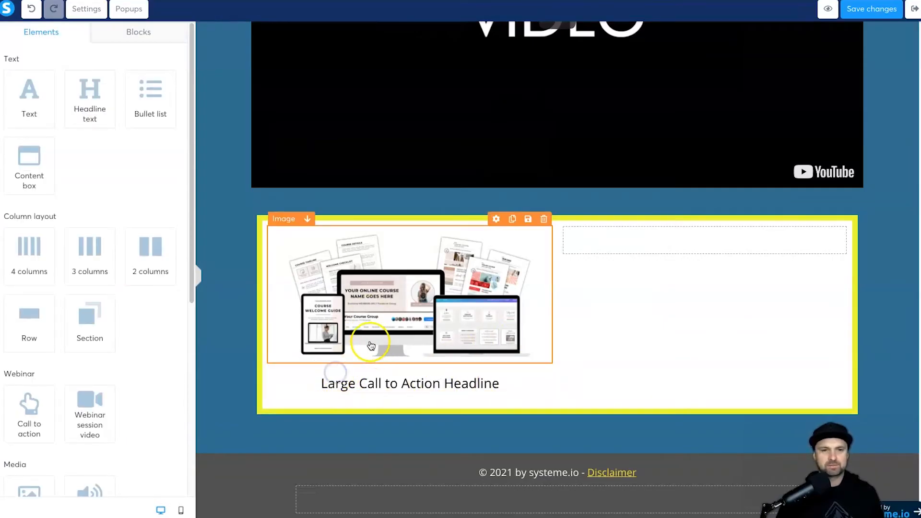
pyautogui.click(332, 368)
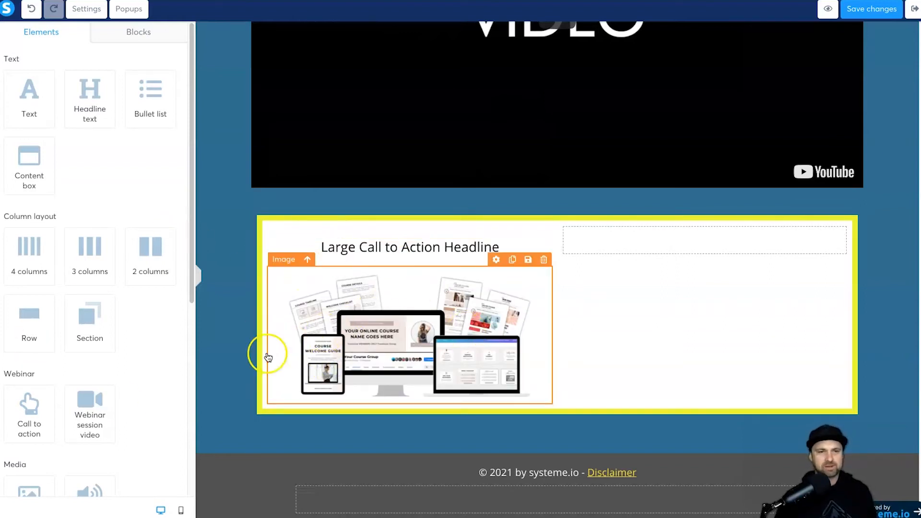
# Step: Add a Call to action button below the mockup image
pyautogui.scroll(-3, 120, 407)
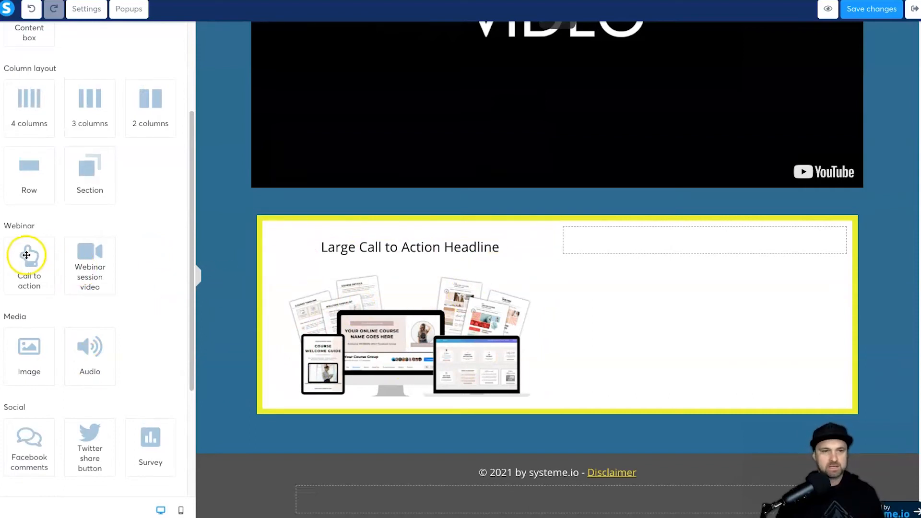
pyautogui.moveTo(25, 249); pyautogui.dragTo(378, 352)
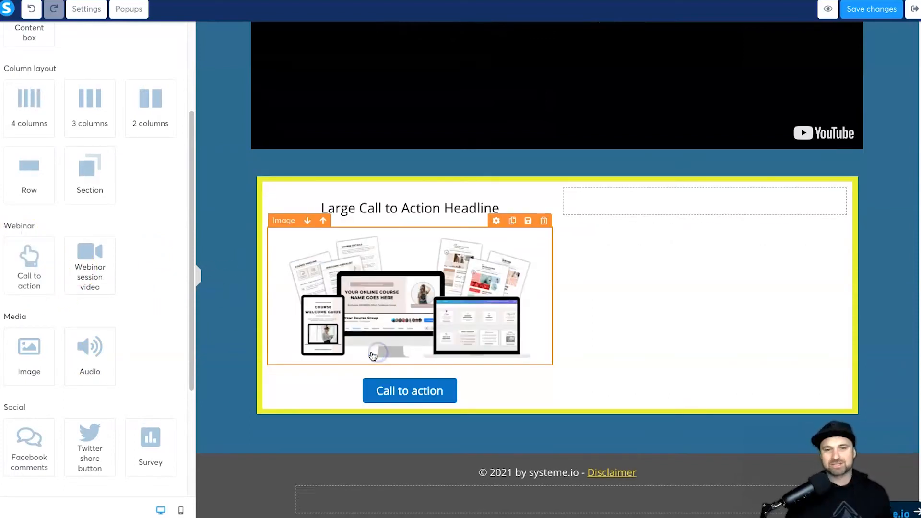
pyautogui.click(396, 398)
# Step: Retitle the headline 'My Awesome Course Bundle' as bold H2; add a paragraph and bullet list at right
pyautogui.click(59, 258)
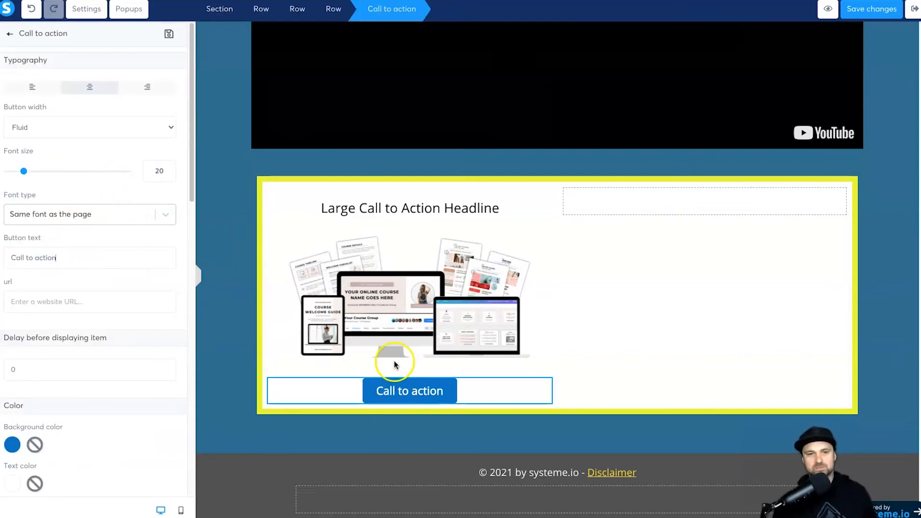
pyautogui.click(10, 32)
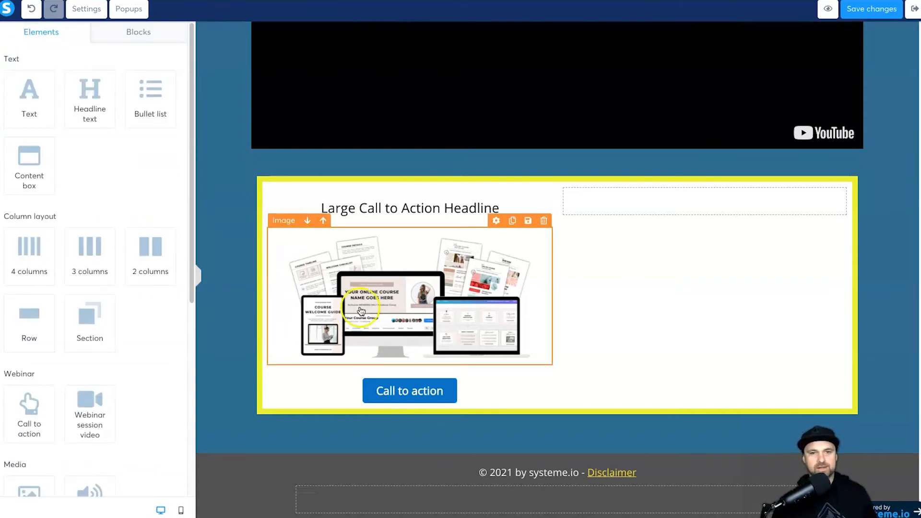
pyautogui.click(374, 212)
pyautogui.click(278, 190)
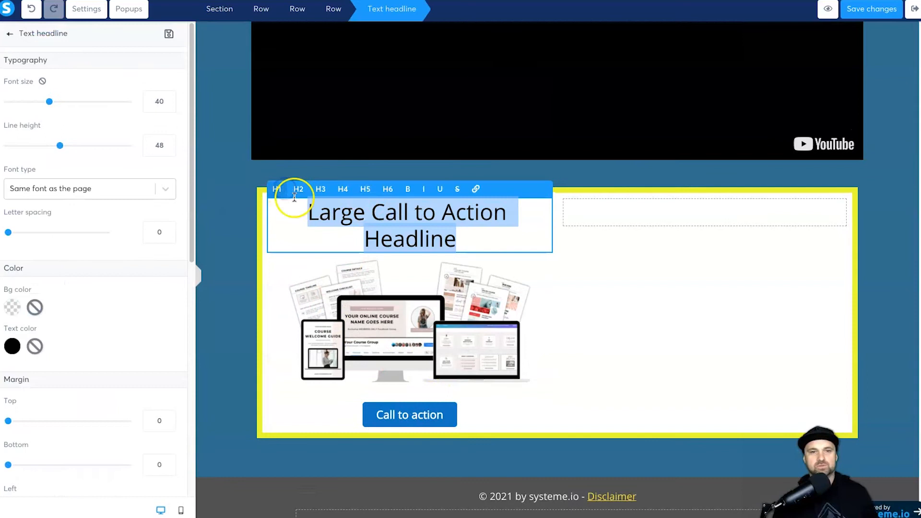
pyautogui.click(298, 189)
pyautogui.click(405, 190)
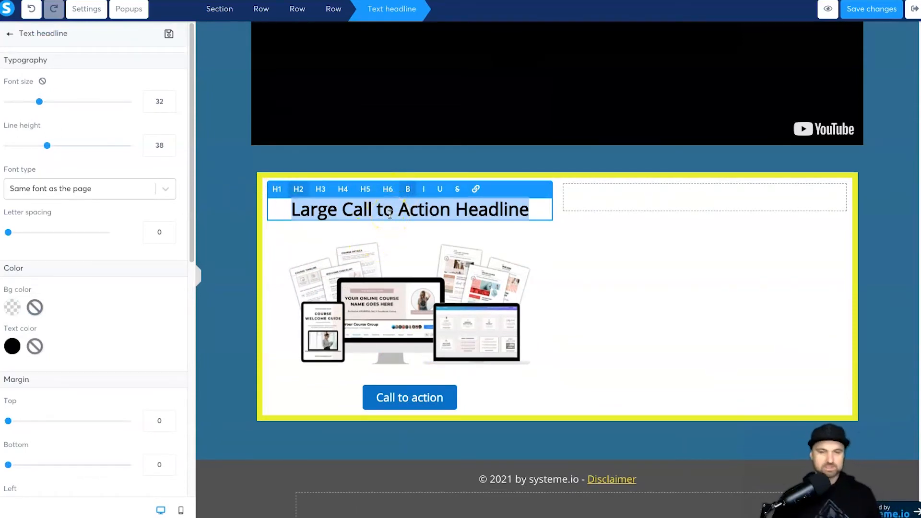
pyautogui.press('BackSpace')
pyautogui.write('My Awesome Course ')
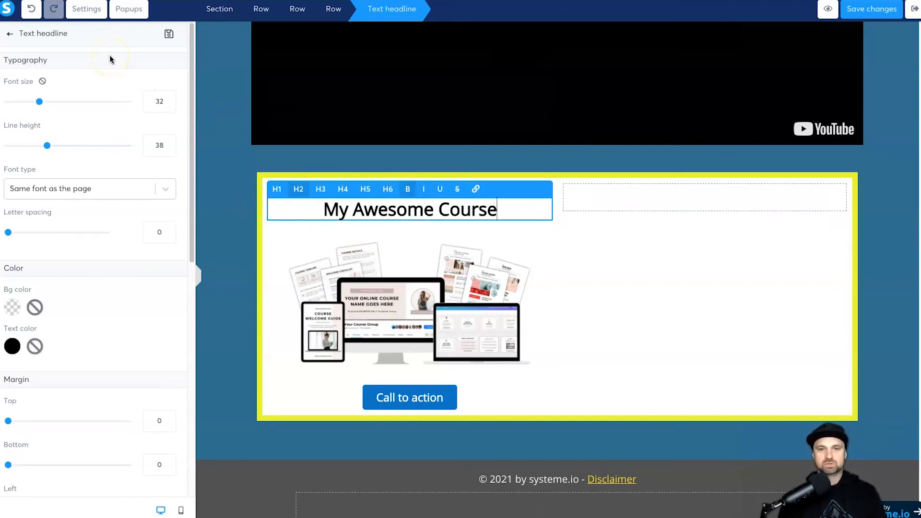
pyautogui.write('Bundle')
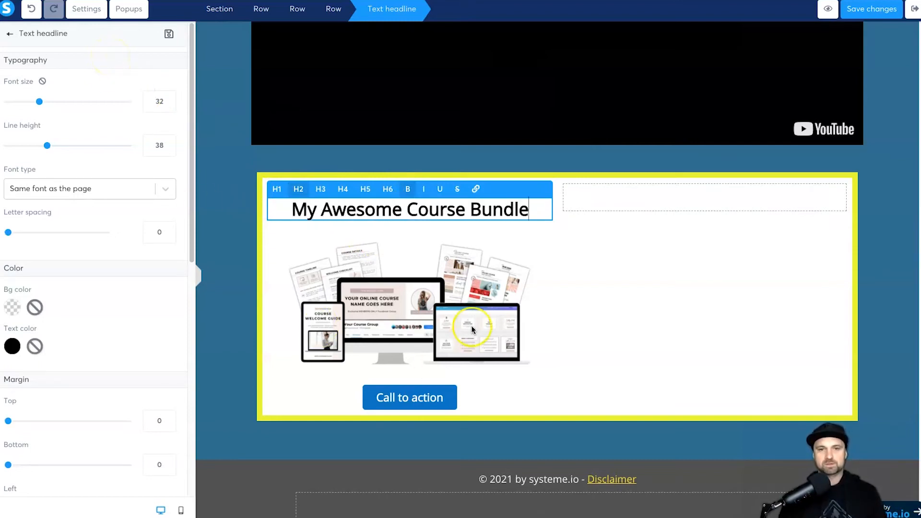
pyautogui.click(405, 301)
pyautogui.moveTo(41, 98); pyautogui.dragTo(667, 197)
pyautogui.moveTo(157, 99); pyautogui.dragTo(705, 224)
# Step: Add a second paragraph and bullet list to the right column
pyautogui.moveTo(42, 97); pyautogui.dragTo(606, 263)
pyautogui.moveTo(154, 98); pyautogui.dragTo(643, 317)
pyautogui.click(608, 252)
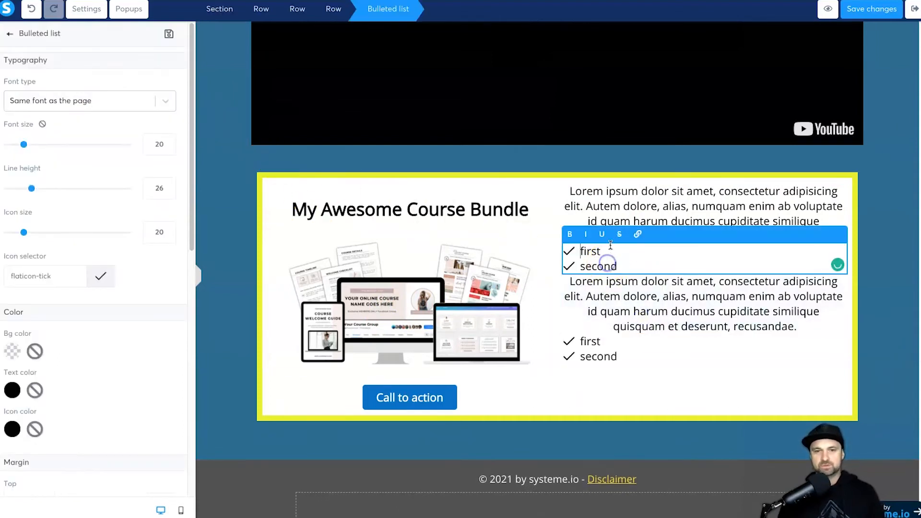
pyautogui.click(606, 257)
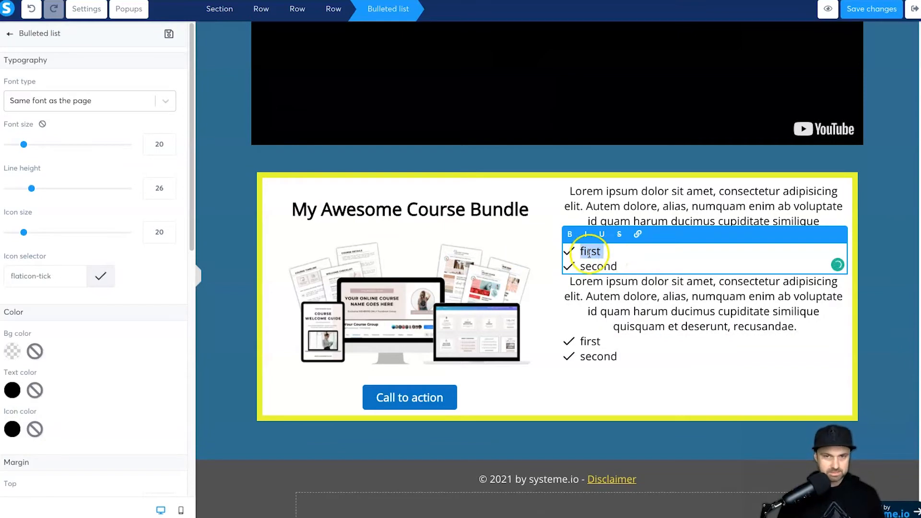
# Step: Replace the upper paragraph with 'With the Awesome Bundle, You Will Get All Of This', left-aligned
pyautogui.tripleClick(635, 210)
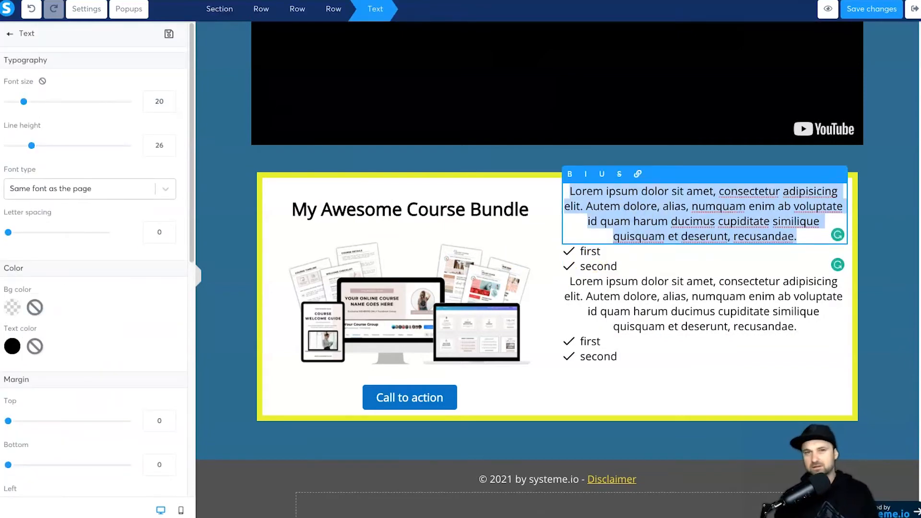
pyautogui.write('Y')
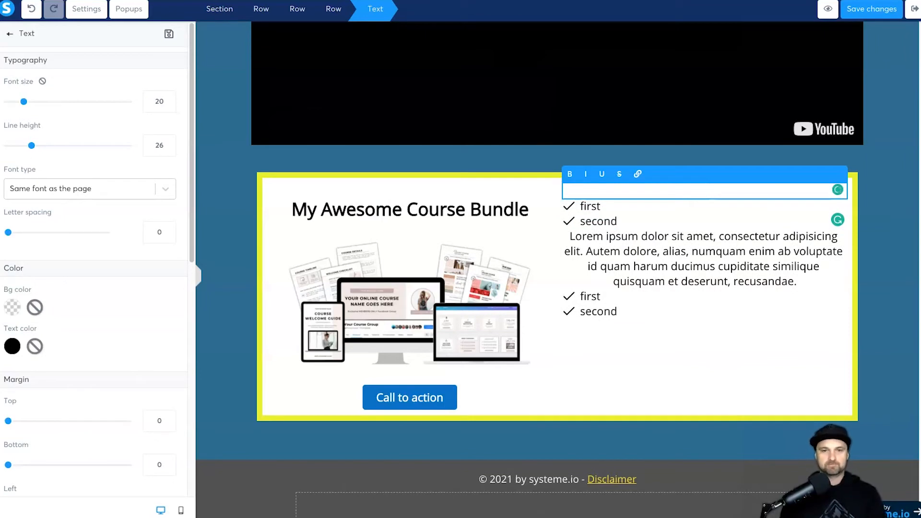
pyautogui.write('ith the Awesome')
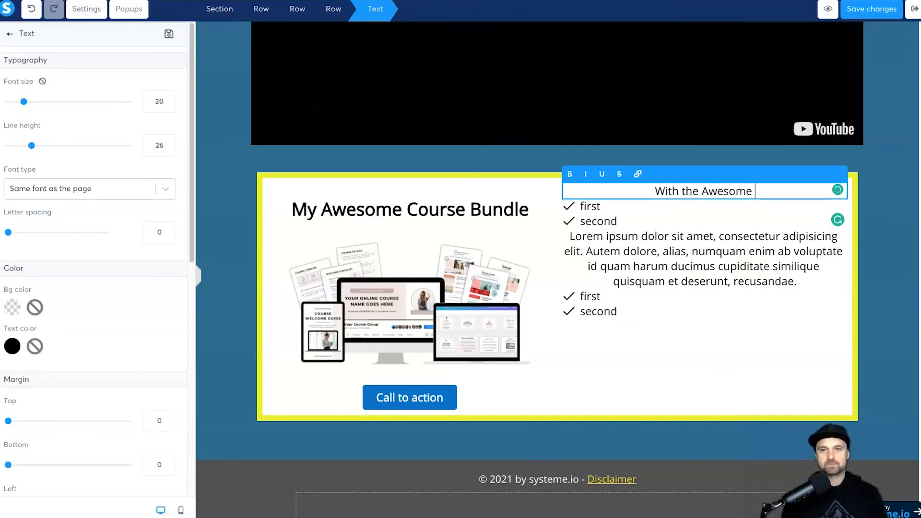
pyautogui.write(' Bundle, You Will Get')
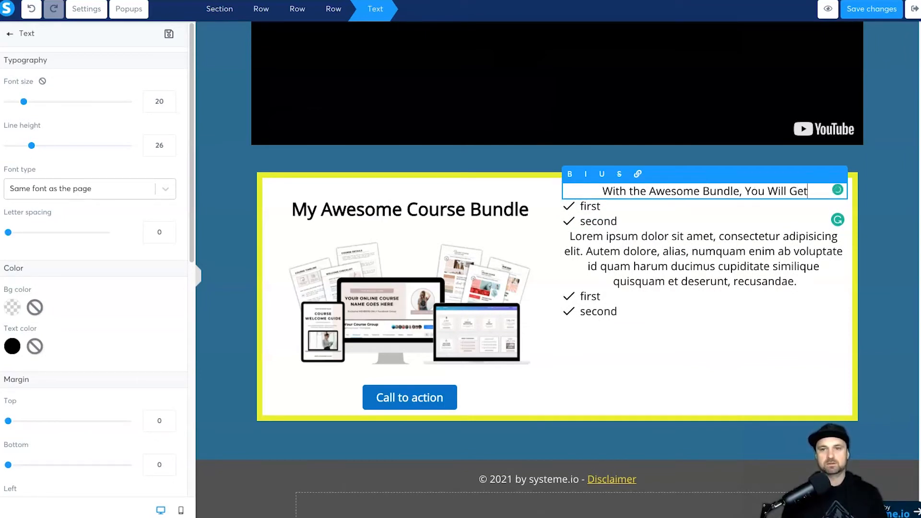
pyautogui.write(' All Of This')
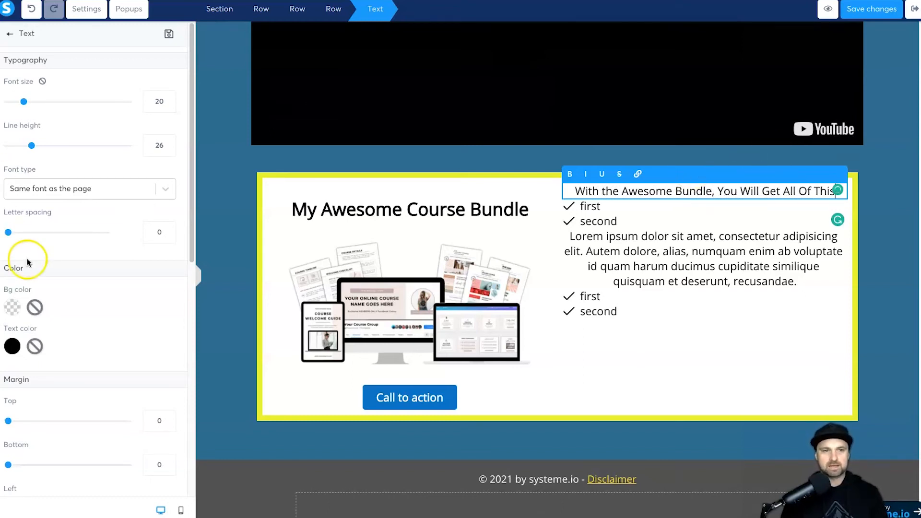
pyautogui.scroll(-3, 27, 262)
pyautogui.click(33, 440)
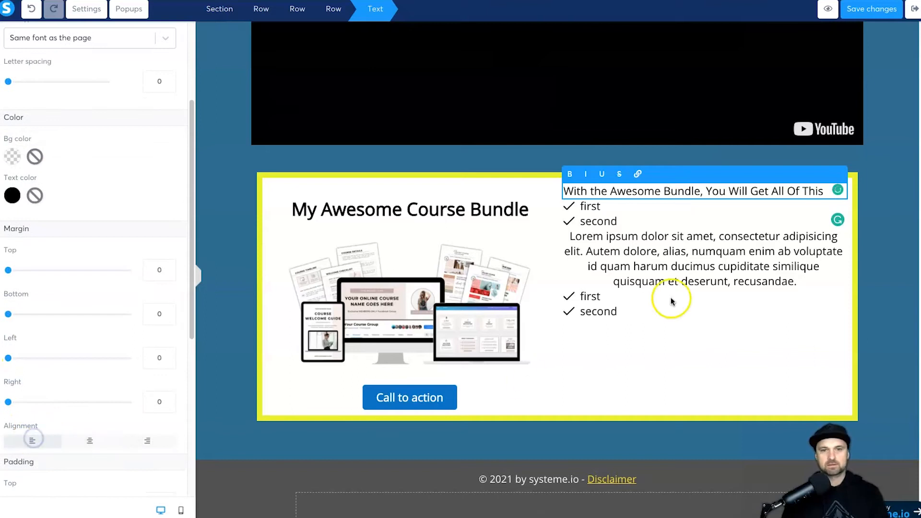
pyautogui.click(623, 207)
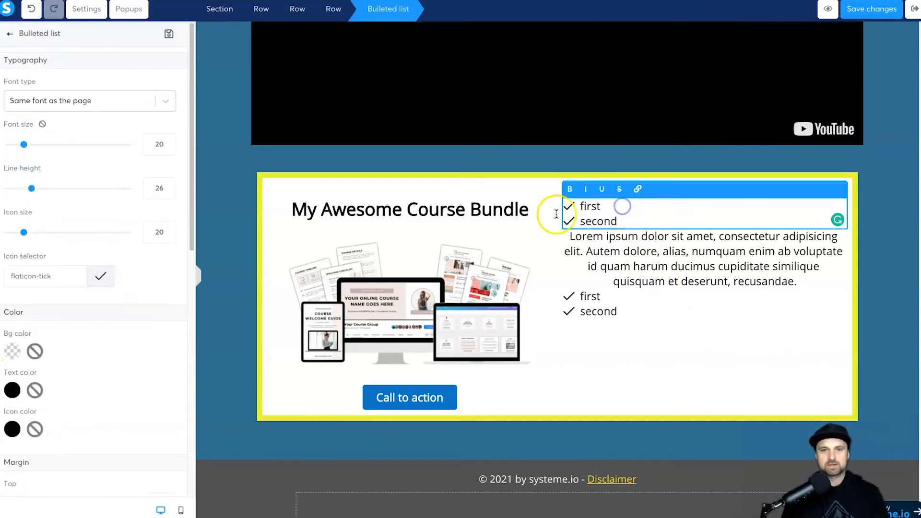
# Step: Set the top bullet list's left margin to 15
pyautogui.scroll(-4, 30, 240)
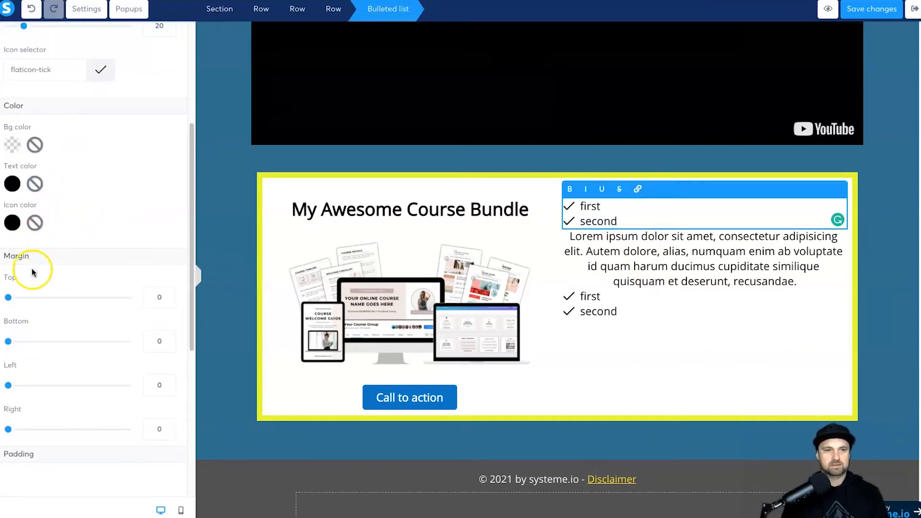
pyautogui.moveTo(8, 374); pyautogui.dragTo(16, 371)
pyautogui.click(170, 370)
pyautogui.press('BackSpace')
pyautogui.write('5')
# Step: Fill the list with Awesome Module 1–5 and retype the lower paragraph as 'Fast Action Bonuses'
pyautogui.doubleClick(623, 220)
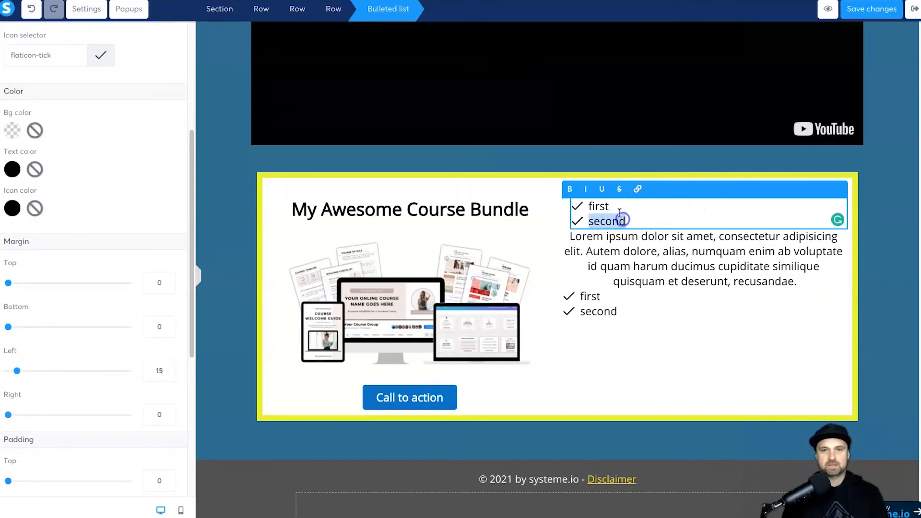
pyautogui.press('BackSpace')
pyautogui.press('BackSpace')
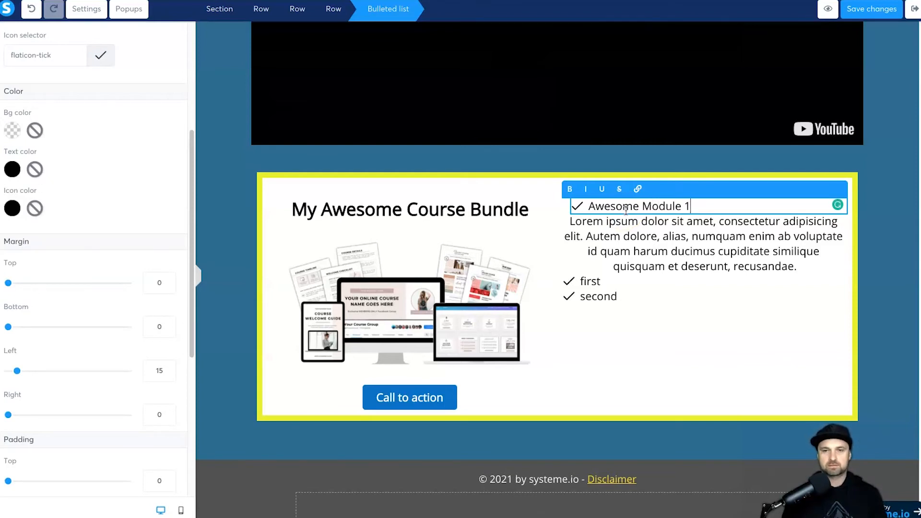
pyautogui.tripleClick(626, 210)
pyautogui.hotkey('ctrl', 'c')
pyautogui.hotkey('ctrl', 'v')
pyautogui.hotkey('ctrl', 'v')
pyautogui.hotkey('ctrl', 'v')
pyautogui.hotkey('ctrl', 'v')
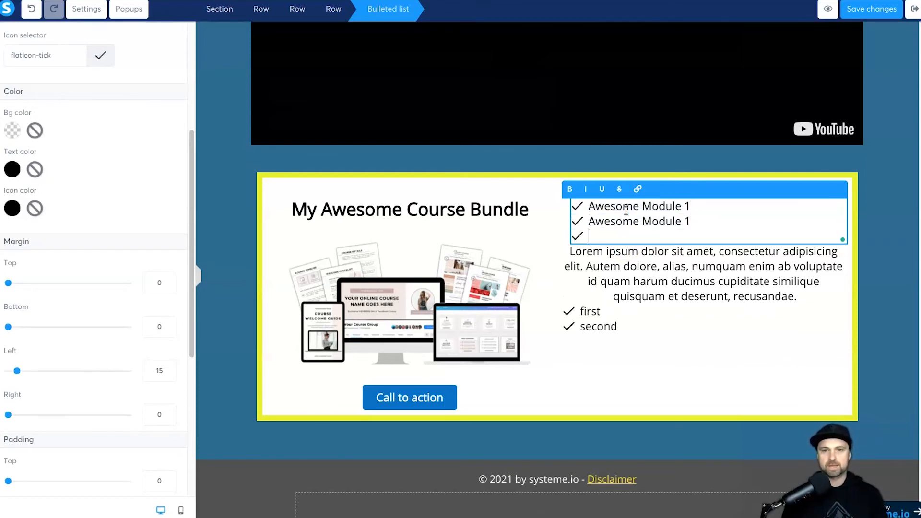
pyautogui.hotkey('ctrl', 'v')
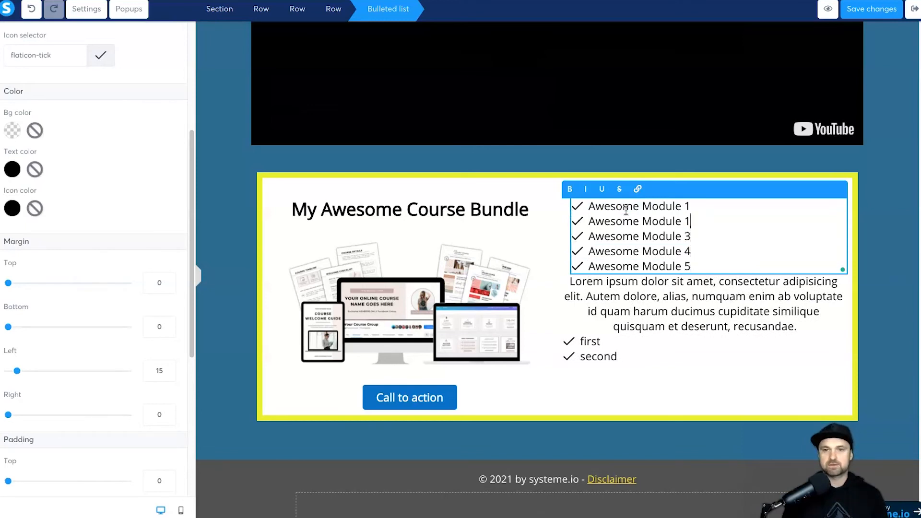
pyautogui.tripleClick(679, 295)
pyautogui.write('Fast Action Bonuses')
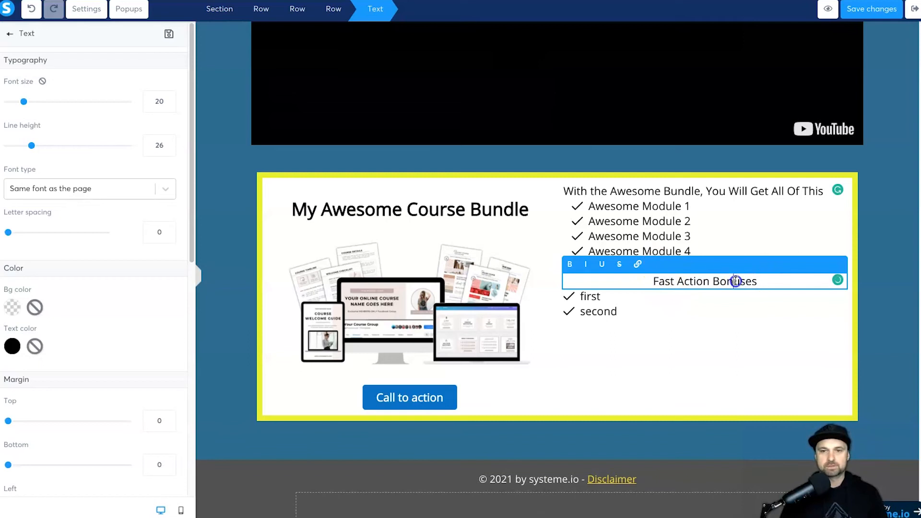
# Step: Bold 'Fast Action Bonuses' and delete the old first/second bullet list
pyautogui.tripleClick(736, 281)
pyautogui.click(569, 263)
pyautogui.click(715, 343)
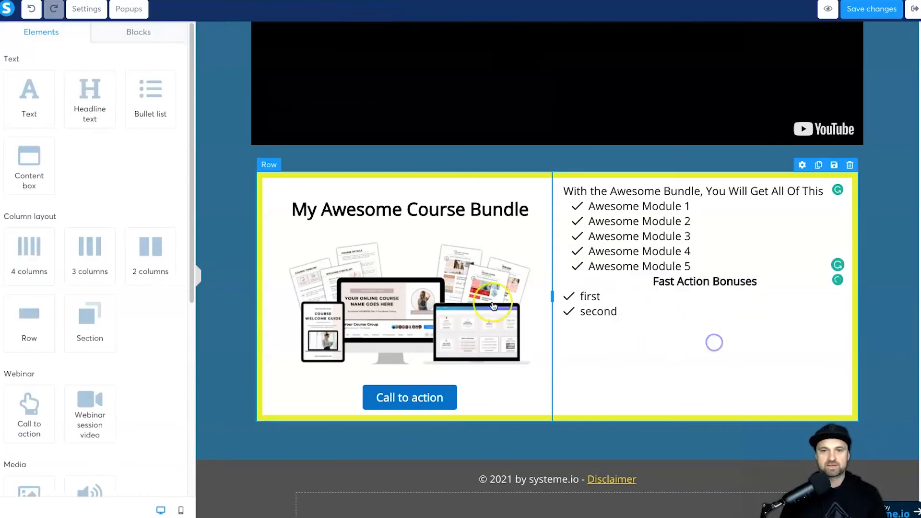
pyautogui.click(603, 304)
pyautogui.click(597, 300)
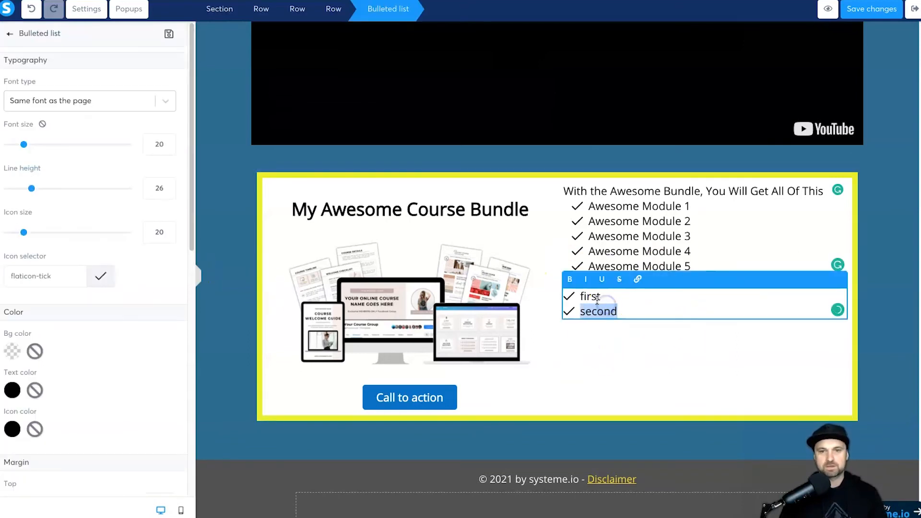
pyautogui.click(771, 312)
pyautogui.click(842, 287)
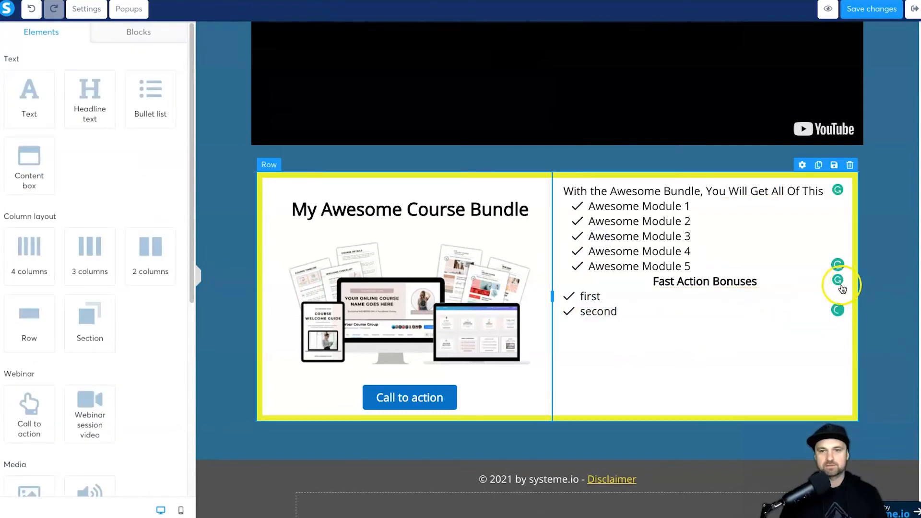
pyautogui.click(838, 281)
pyautogui.click(554, 47)
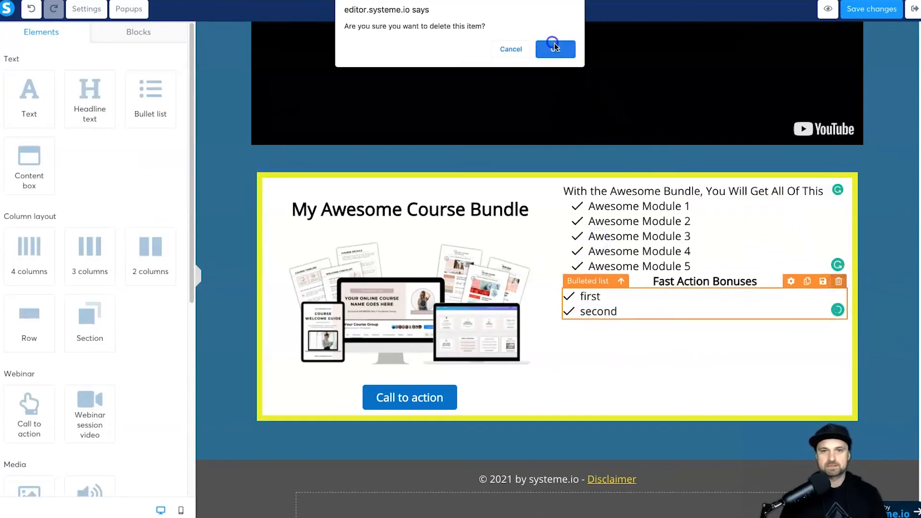
pyautogui.click(804, 192)
# Step: Duplicate the module list under the heading and change its items to Bonus 1–4: Something Cool (value $197)
pyautogui.click(799, 285)
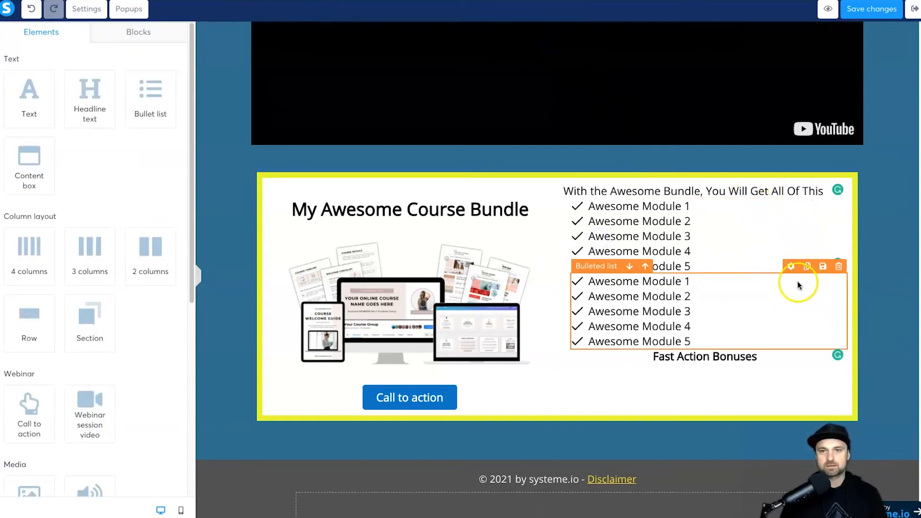
pyautogui.click(629, 266)
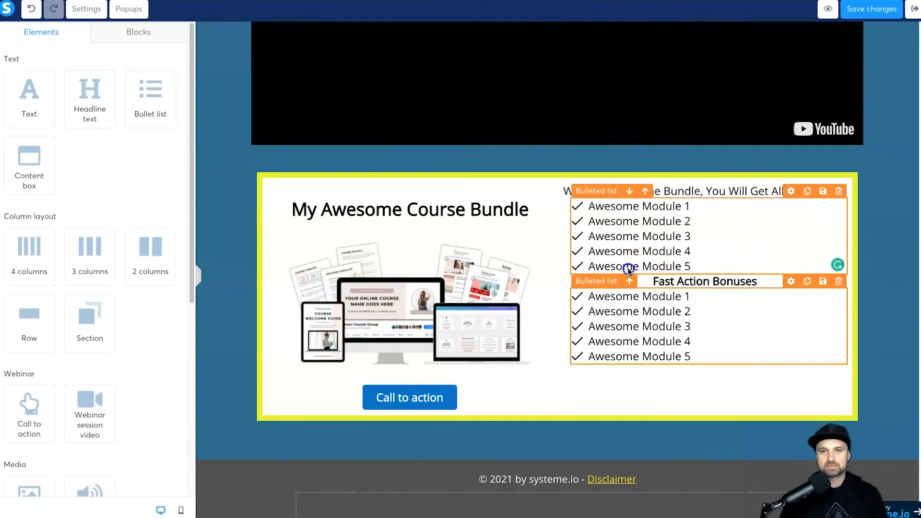
pyautogui.doubleClick(654, 328)
pyautogui.write('Bonus 1: S')
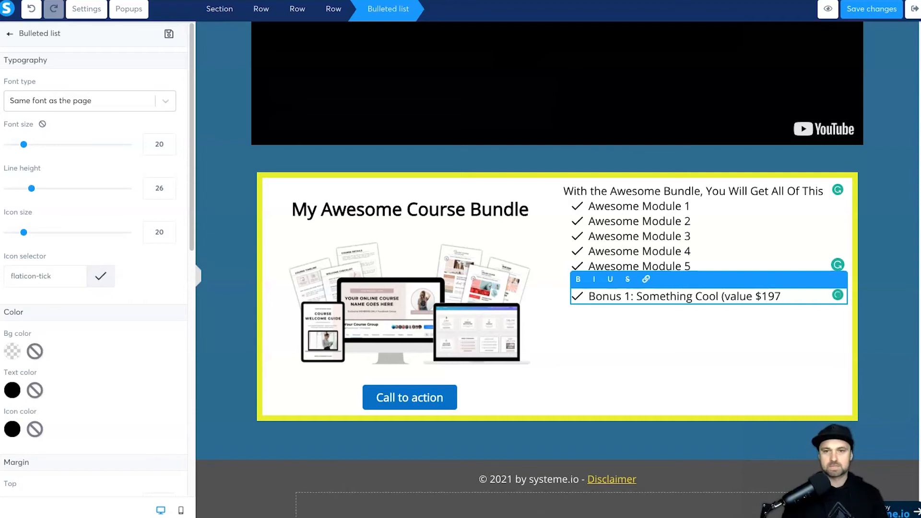
pyautogui.hotkey('ctrl', 'a')
pyautogui.hotkey('ctrl', 'c')
pyautogui.press('Right')
pyautogui.press('Return')
pyautogui.hotkey('ctrl', 'v')
pyautogui.press('Return')
pyautogui.hotkey('ctrl', 'v')
pyautogui.press('Return')
pyautogui.hotkey('ctrl', 'v')
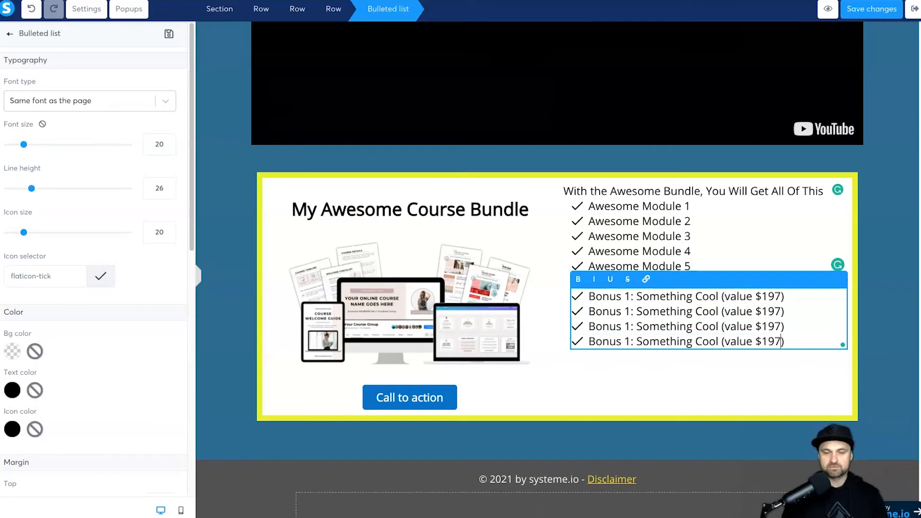
pyautogui.click(628, 312)
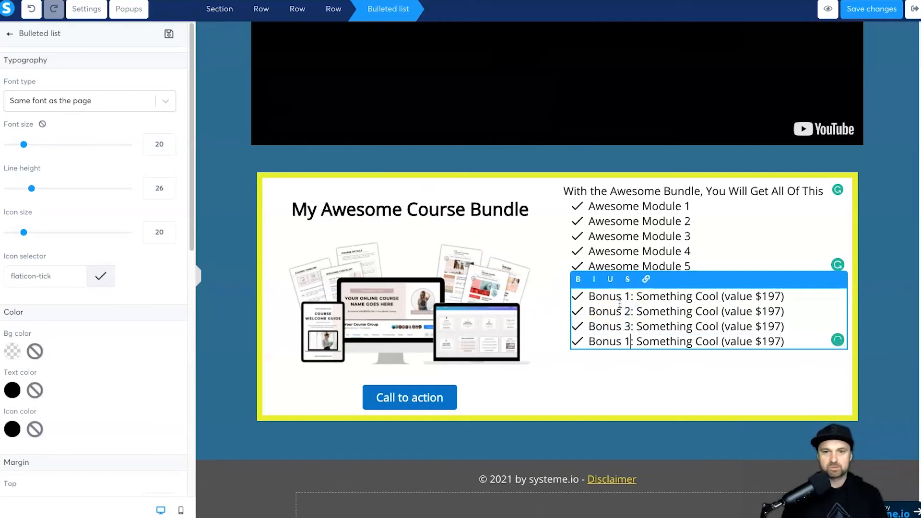
# Step: Set the intro line's top margin to 23
pyautogui.click(663, 191)
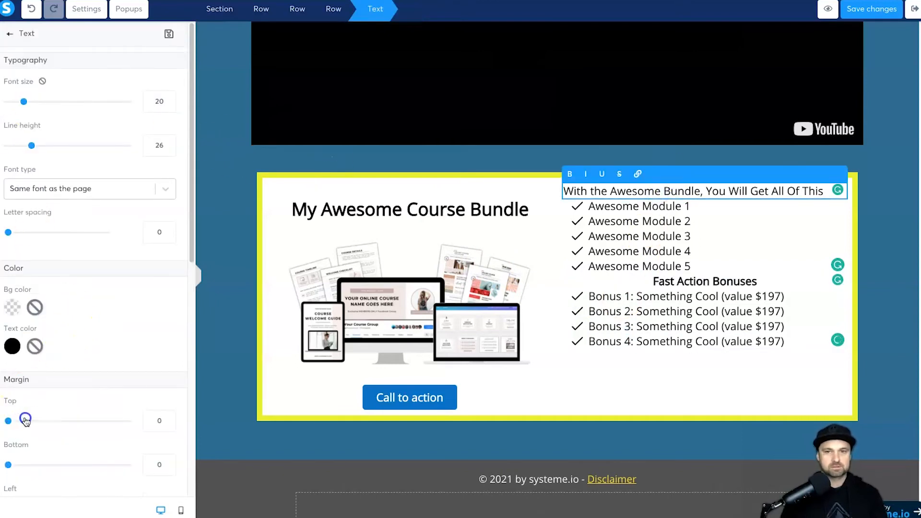
pyautogui.moveTo(26, 420); pyautogui.dragTo(22, 421)
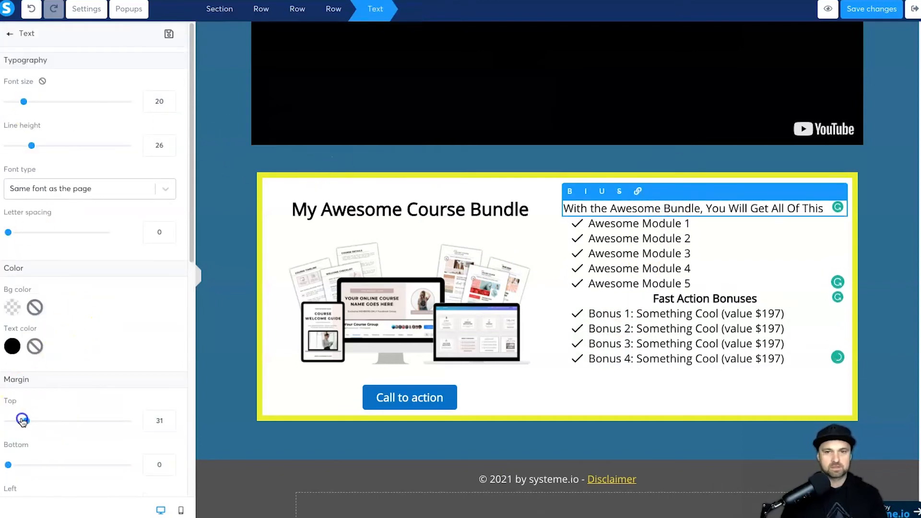
pyautogui.click(15, 40)
# Step: Add a countdown timer under the bonus list with space above, digits 31 and labels 25
pyautogui.scroll(-5, 105, 266)
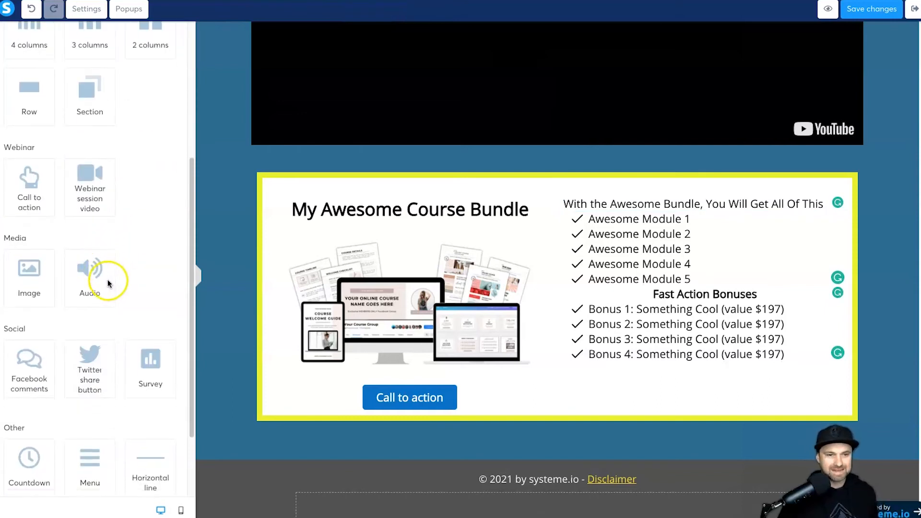
pyautogui.scroll(-2, 107, 284)
pyautogui.moveTo(32, 376); pyautogui.dragTo(577, 346)
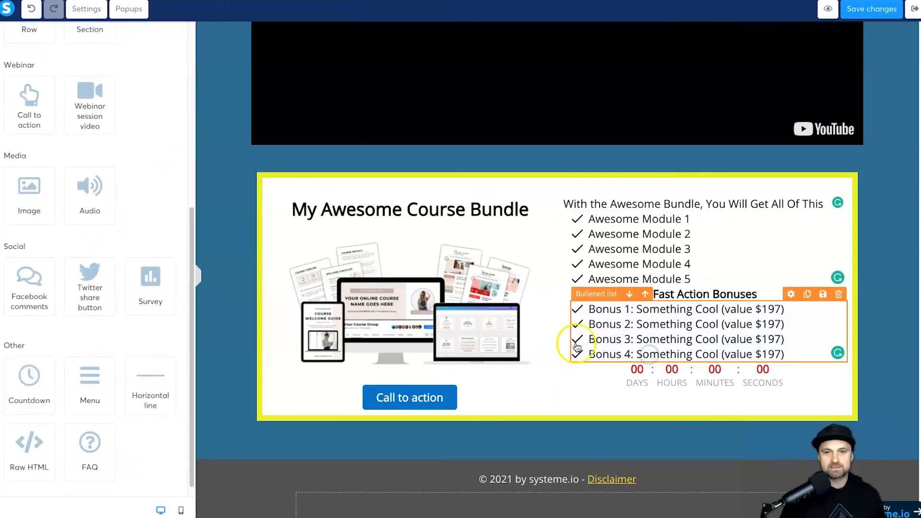
pyautogui.click(647, 382)
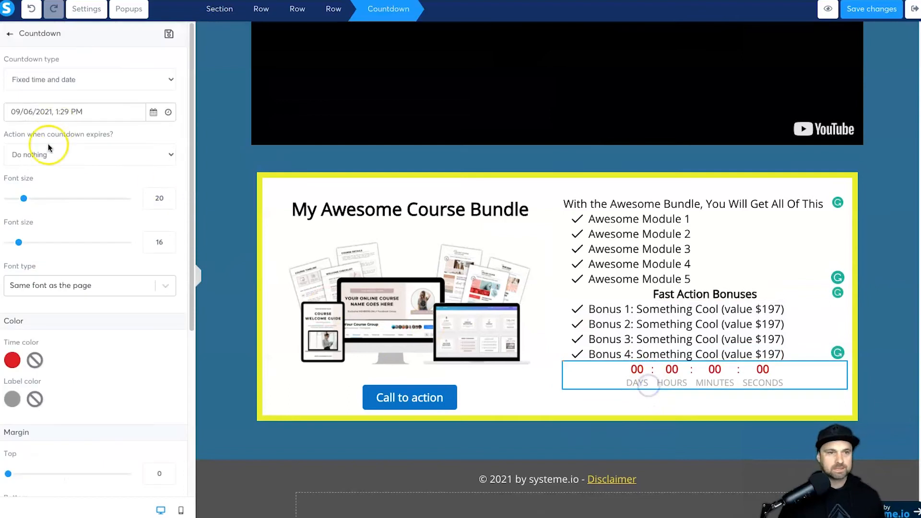
pyautogui.scroll(-3, 48, 148)
pyautogui.moveTo(9, 333); pyautogui.dragTo(15, 331)
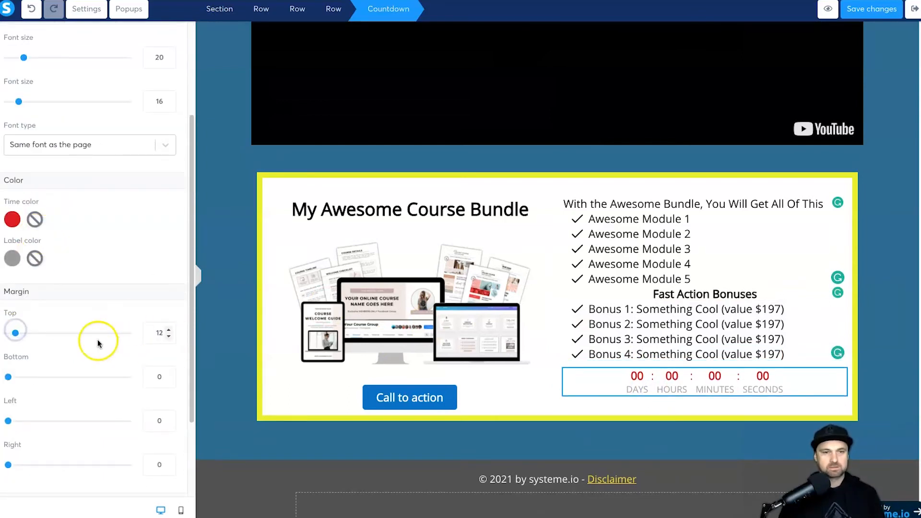
pyautogui.scroll(3, 65, 347)
pyautogui.moveTo(27, 199); pyautogui.dragTo(38, 198)
pyautogui.moveTo(19, 243); pyautogui.dragTo(31, 242)
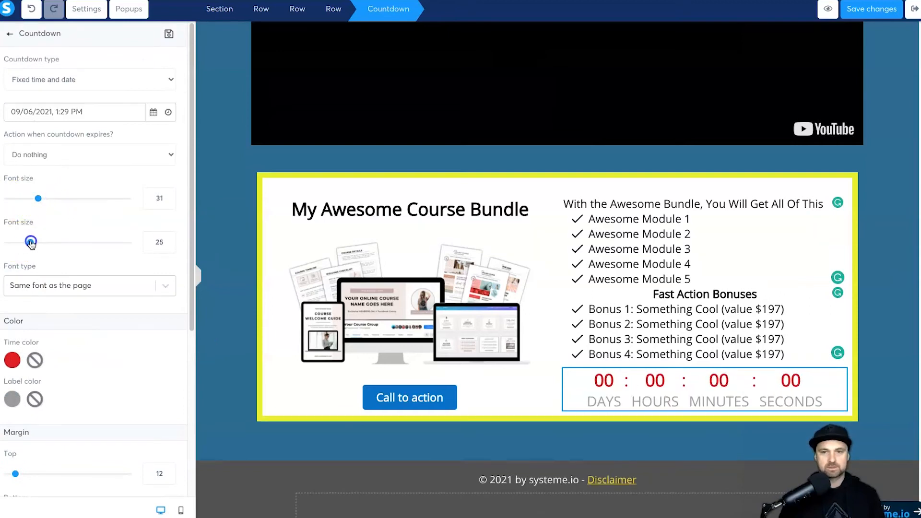
# Step: Make it a Delay countdown of 0 days, 0 hours and 45 minutes
pyautogui.click(61, 114)
pyautogui.click(66, 88)
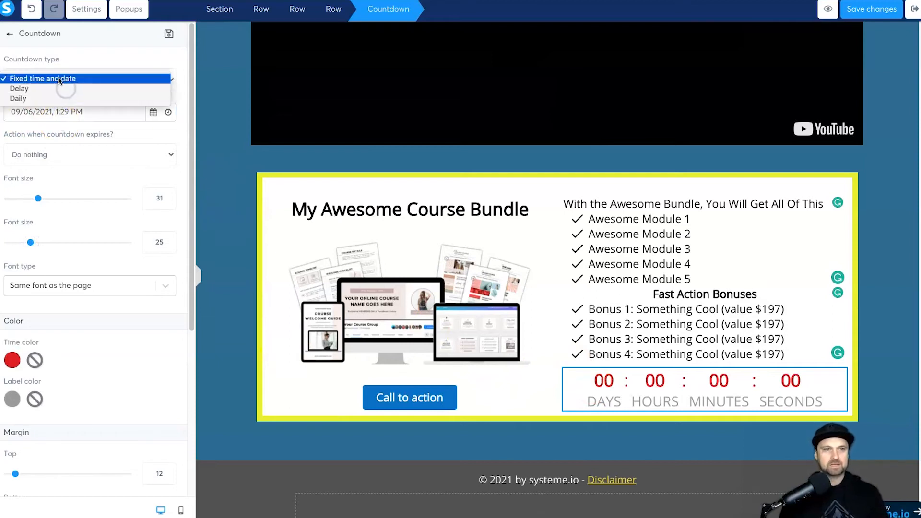
pyautogui.click(50, 88)
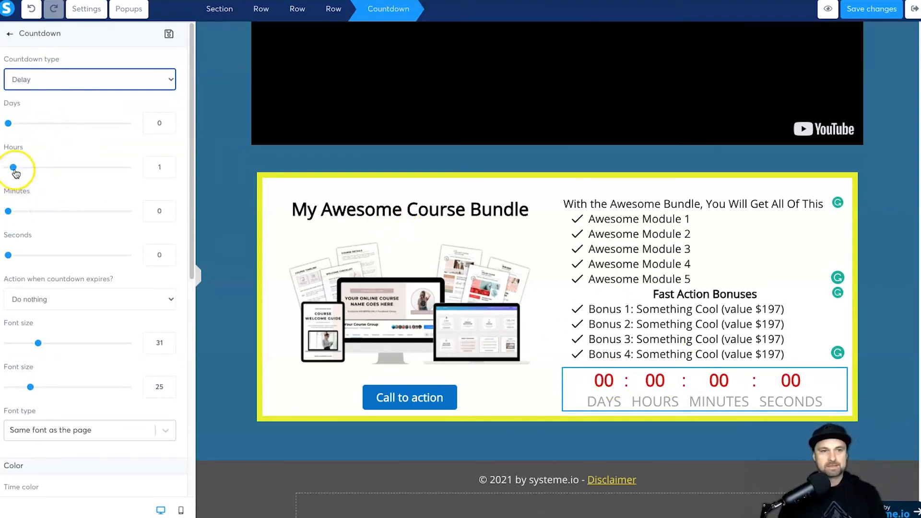
pyautogui.moveTo(15, 171); pyautogui.dragTo(20, 166)
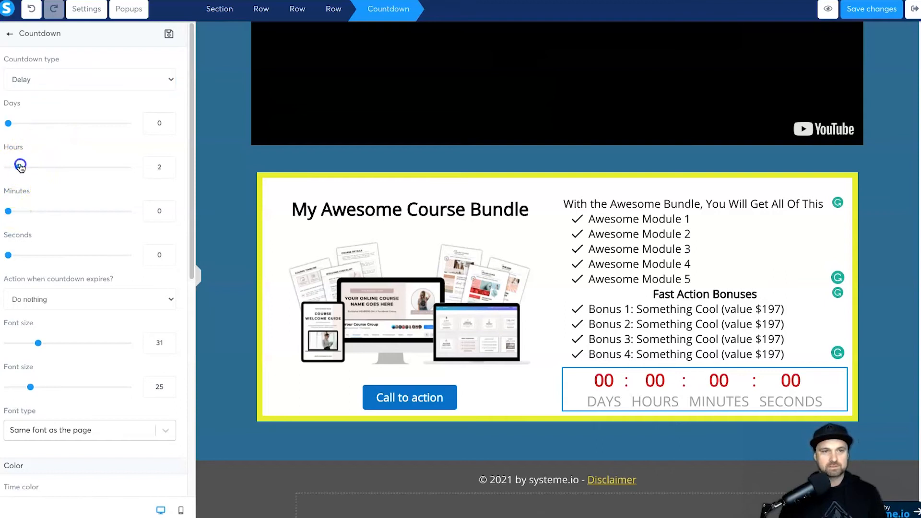
pyautogui.click(12, 212)
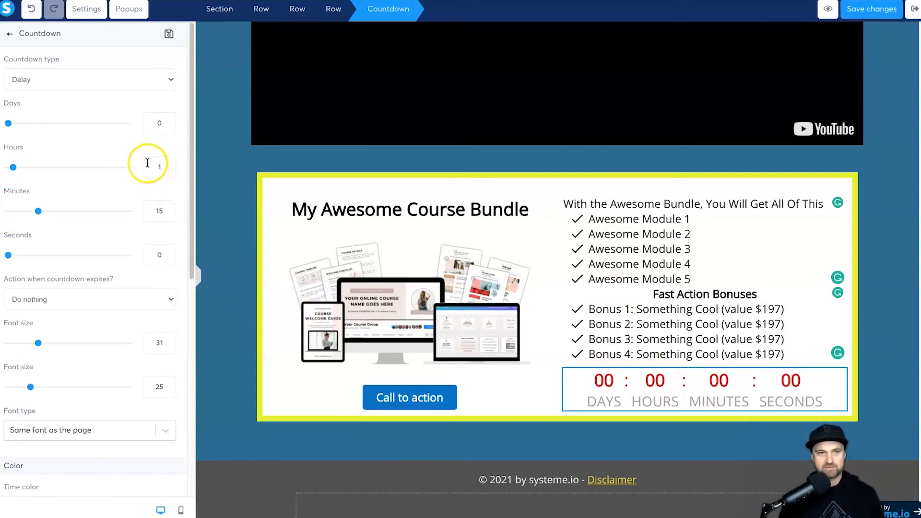
pyautogui.write('45')
pyautogui.click(164, 168)
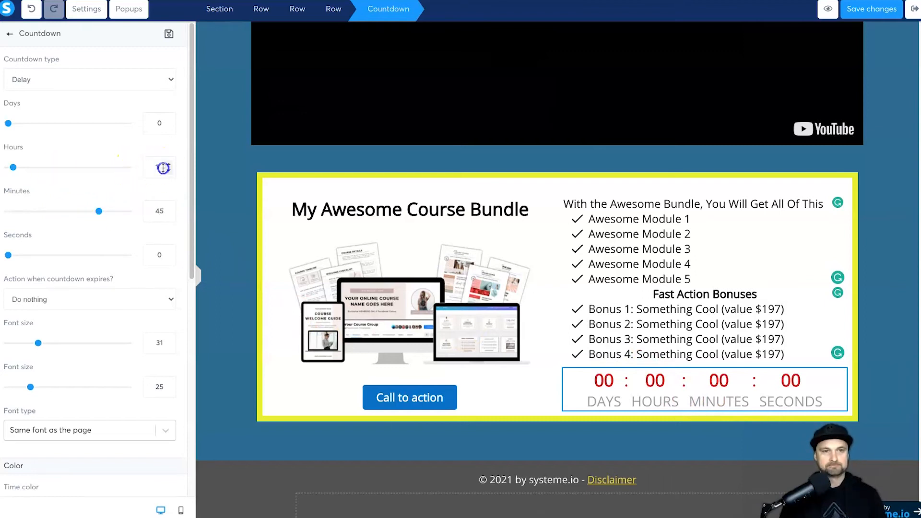
pyautogui.click(269, 290)
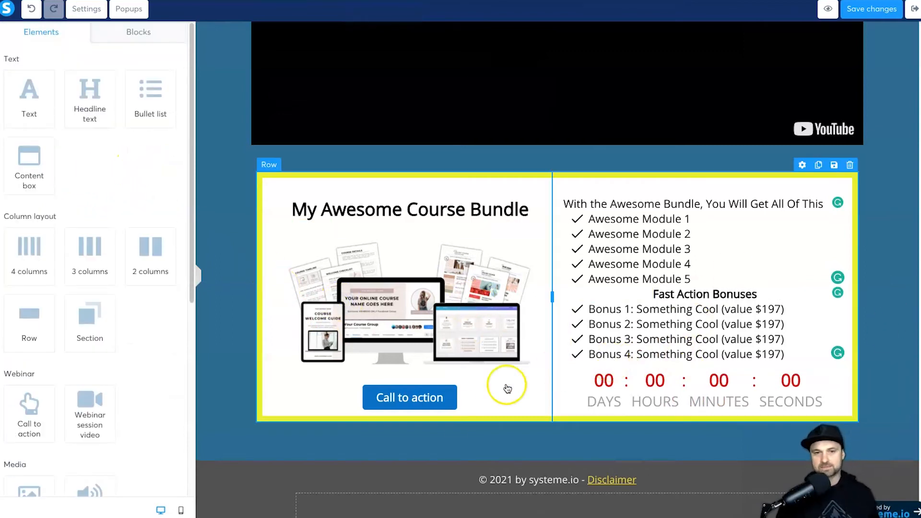
# Step: Give the course bundle offer row a display delay of 10 and save the page
pyautogui.click(394, 396)
pyautogui.click(427, 382)
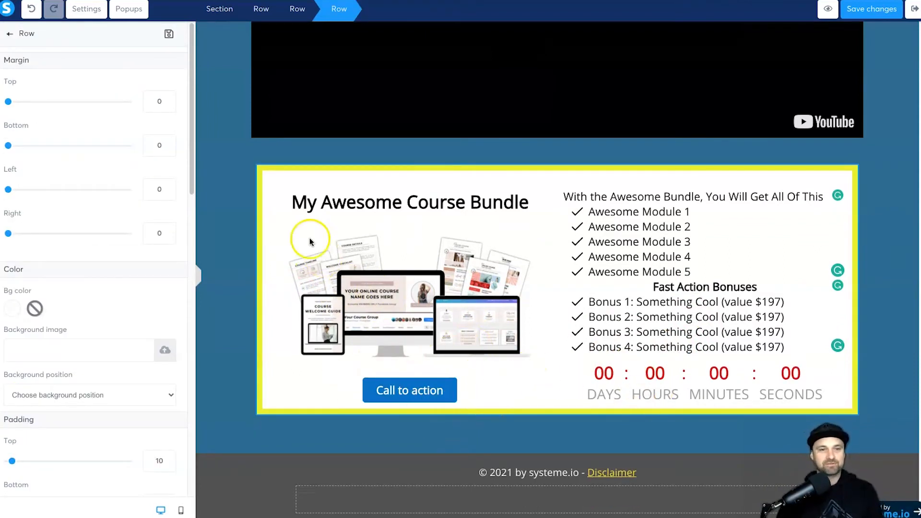
pyautogui.click(278, 220)
pyautogui.click(260, 169)
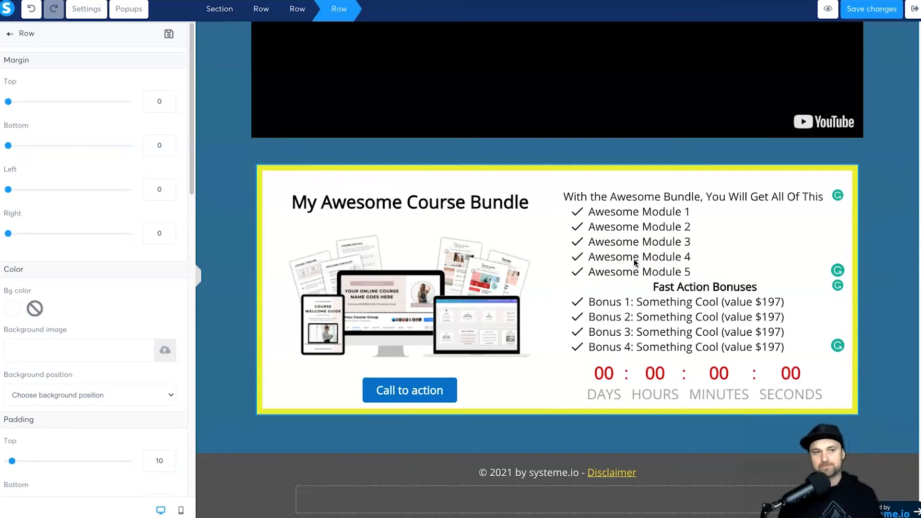
pyautogui.click(243, 202)
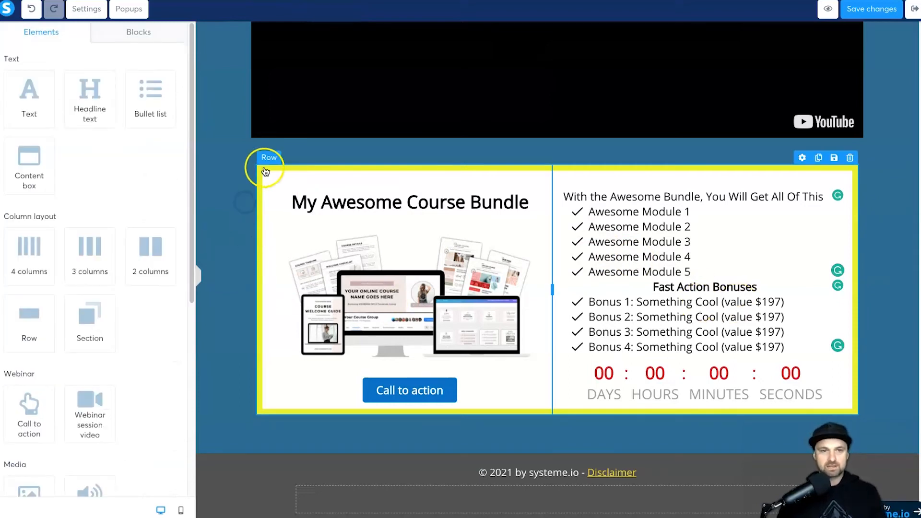
pyautogui.click(265, 171)
pyautogui.scroll(-10, 136, 228)
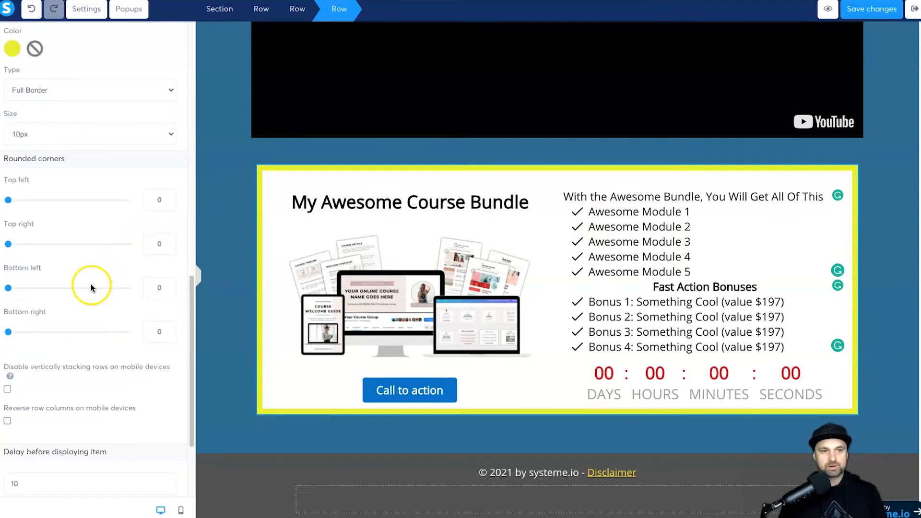
pyautogui.scroll(-3, 90, 283)
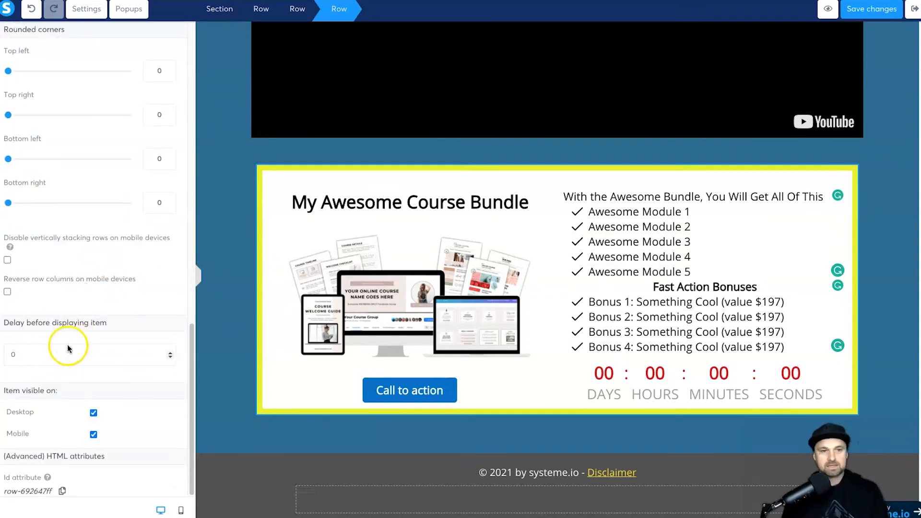
pyautogui.moveTo(3, 324); pyautogui.dragTo(50, 325)
pyautogui.click(59, 360)
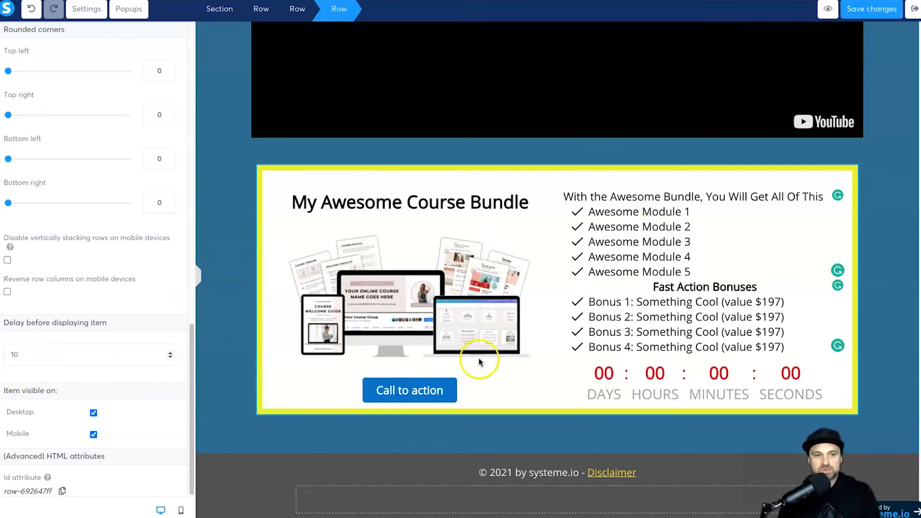
pyautogui.click(871, 9)
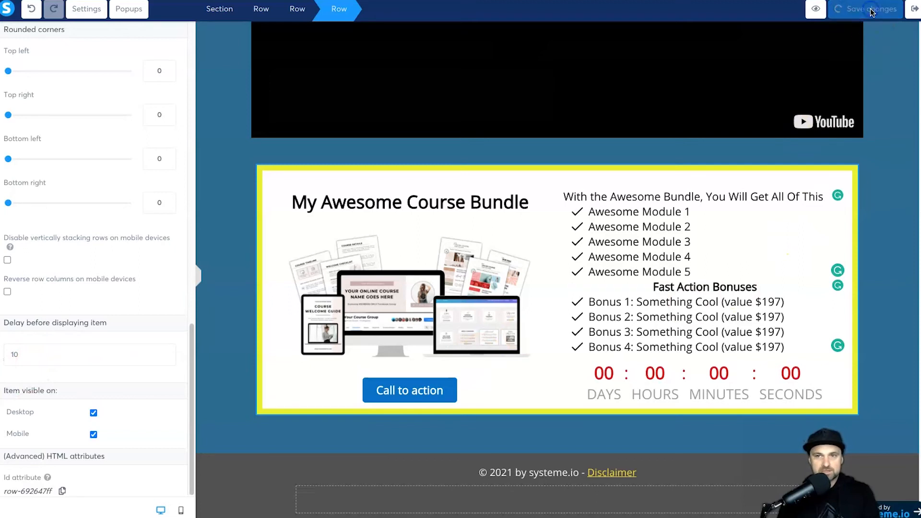
# Step: Preview the webinar page, muting the playing video and dismissing the preview banner
pyautogui.click(817, 9)
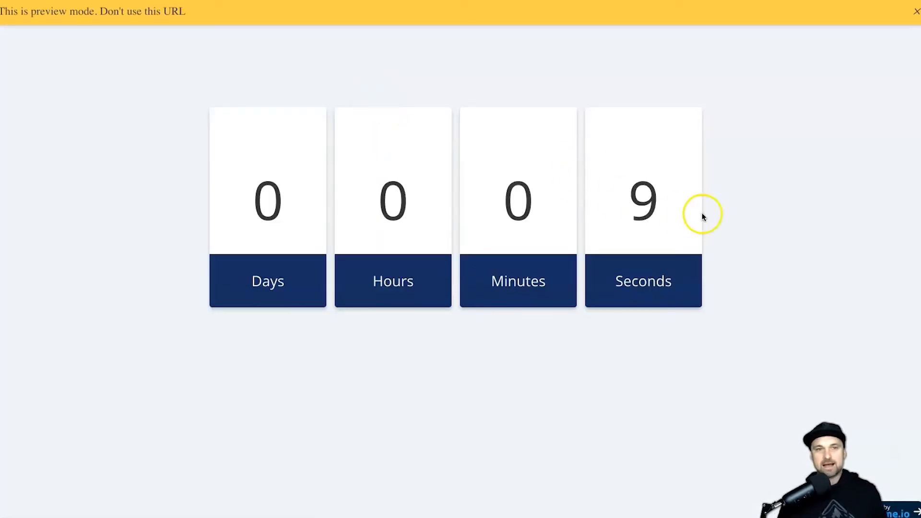
pyautogui.moveTo(708, 195); pyautogui.dragTo(866, 339)
pyautogui.click(767, 195)
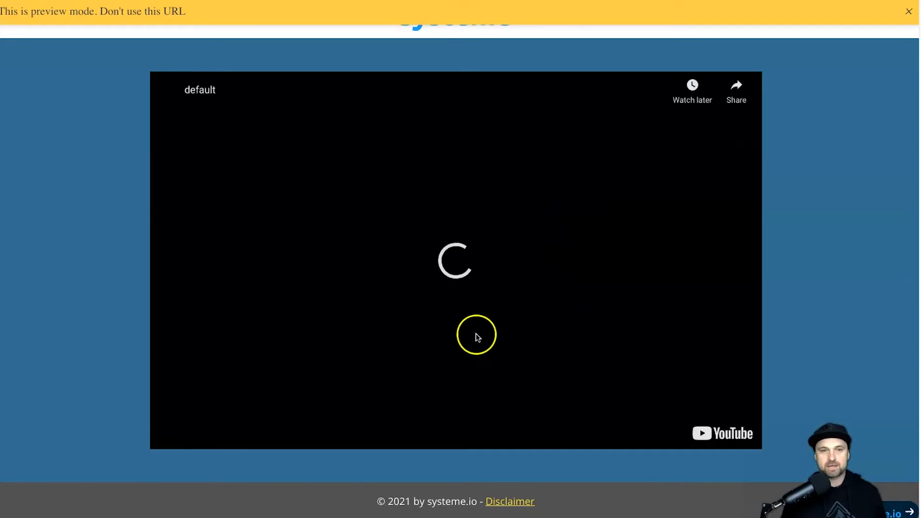
pyautogui.press('XF86AudioMute')
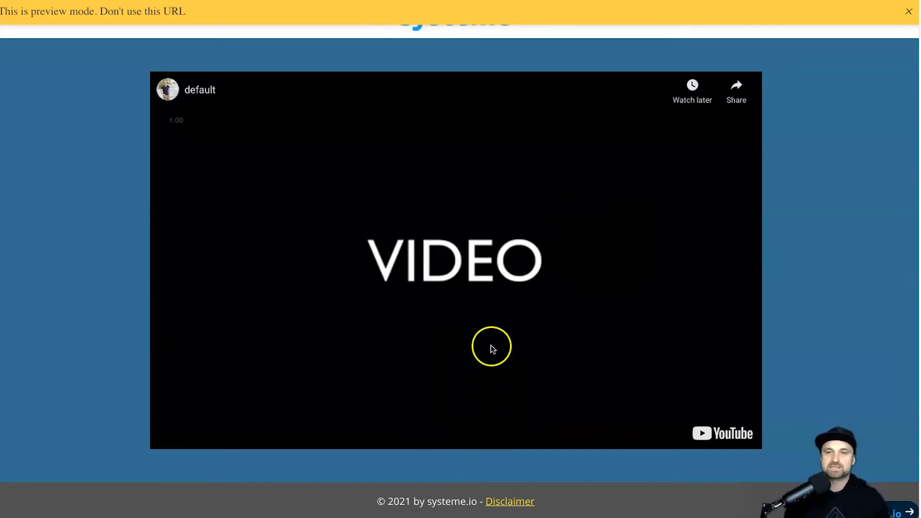
pyautogui.click(908, 11)
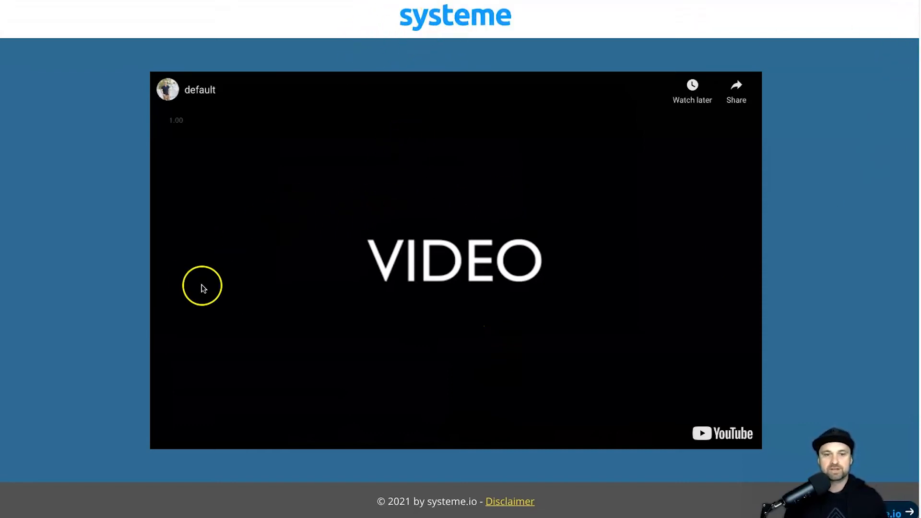
# Step: Check the delayed offer box under the video, counting down from 44:59
pyautogui.scroll(-5, 72, 317)
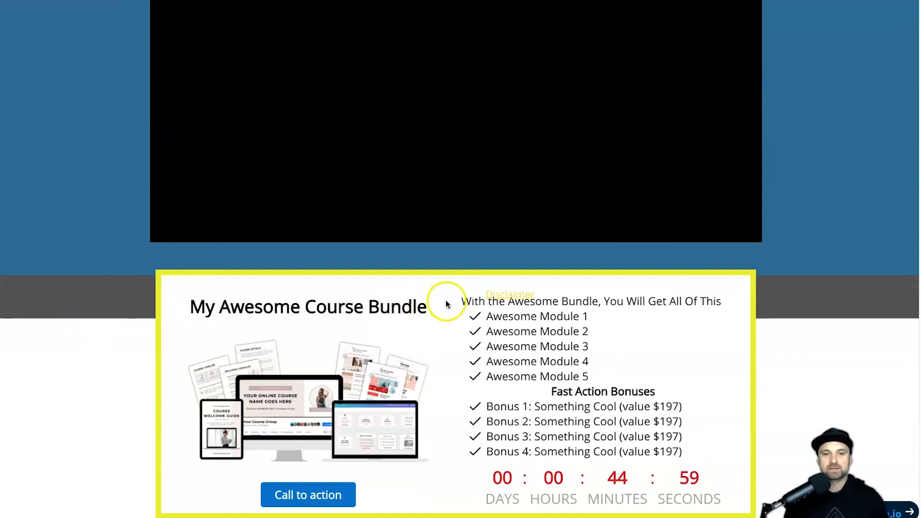
pyautogui.moveTo(182, 274); pyautogui.dragTo(662, 478)
pyautogui.click(796, 311)
pyautogui.scroll(2, 317, 198)
pyautogui.scroll(6, 317, 200)
pyautogui.scroll(-7, 483, 305)
pyautogui.scroll(2, 421, 317)
pyautogui.scroll(-2, 464, 323)
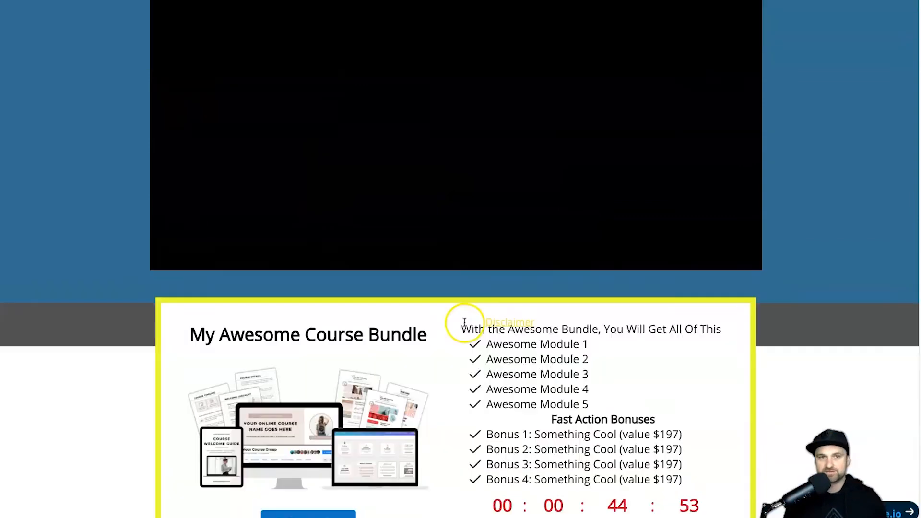
pyautogui.scroll(-1, 464, 322)
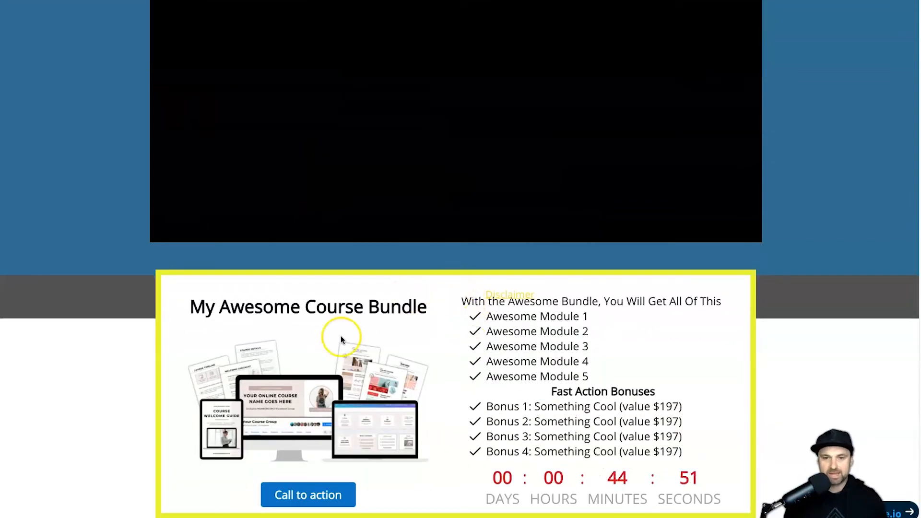
pyautogui.moveTo(603, 481); pyautogui.dragTo(717, 481)
pyautogui.click(717, 482)
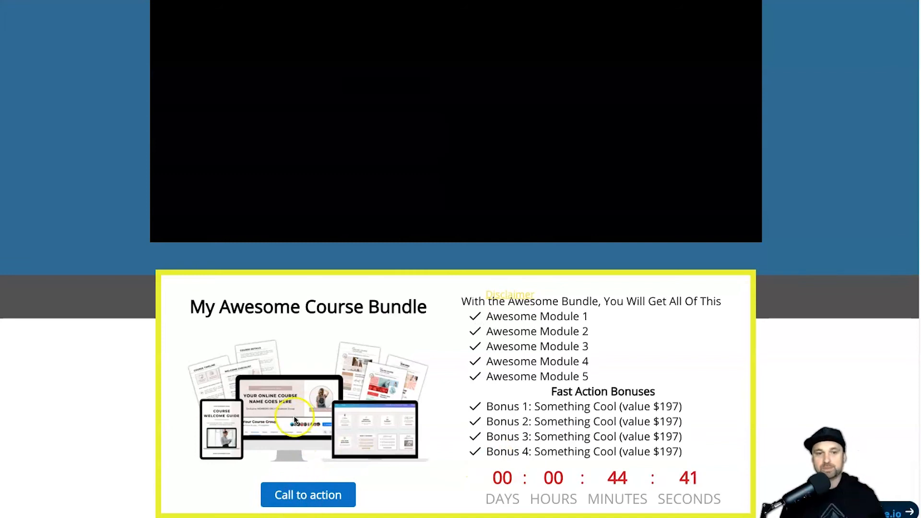
pyautogui.scroll(10, 374, 360)
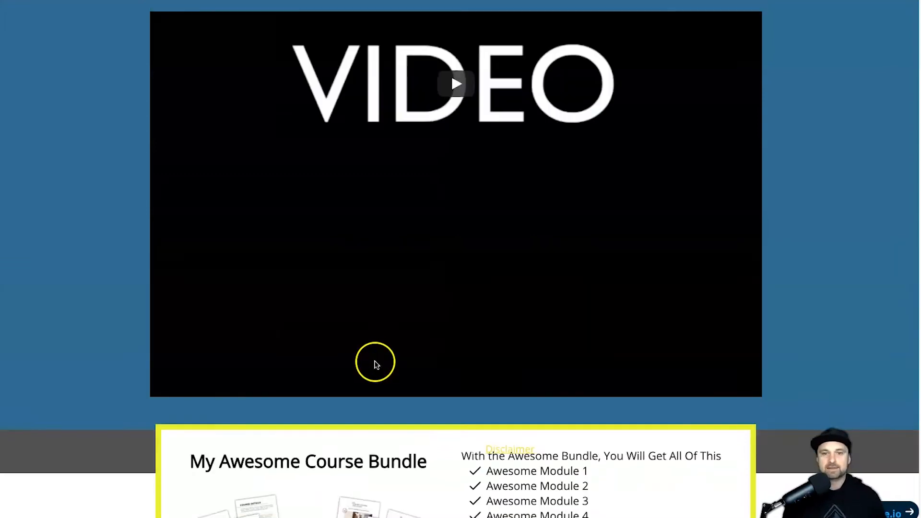
pyautogui.scroll(-10, 428, 307)
pyautogui.scroll(5, 432, 304)
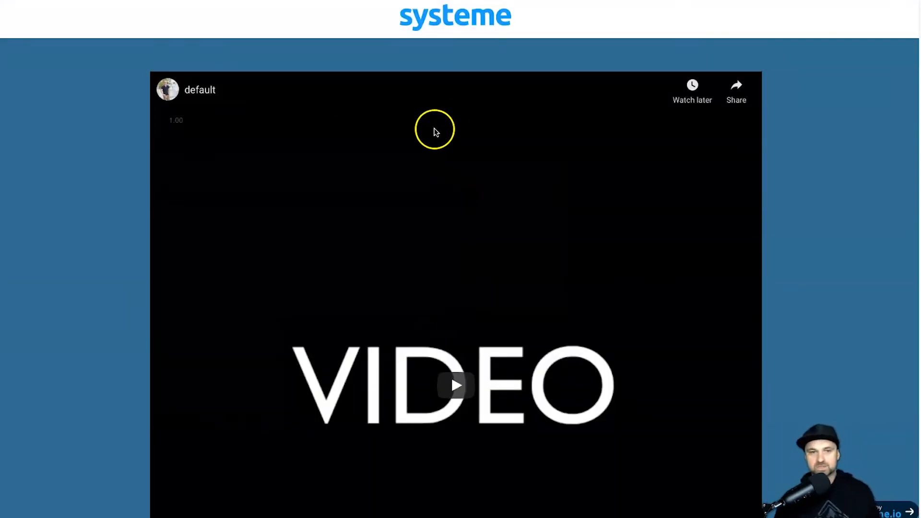
pyautogui.scroll(-5, 329, 182)
pyautogui.scroll(5, 322, 191)
pyautogui.scroll(-5, 319, 187)
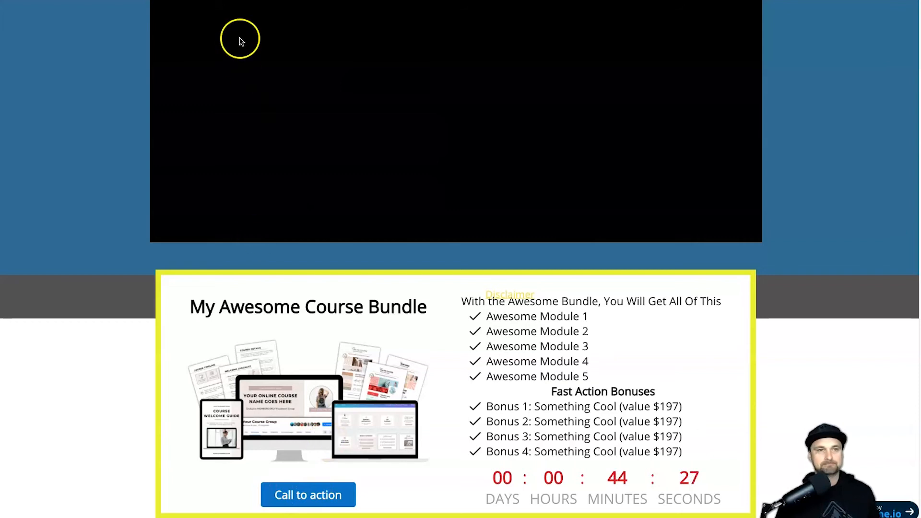
# Step: Go back to the page editor and exit to the YouTube Webinar Test step list
pyautogui.hotkey('ctrl', 'shift', 'Tab')
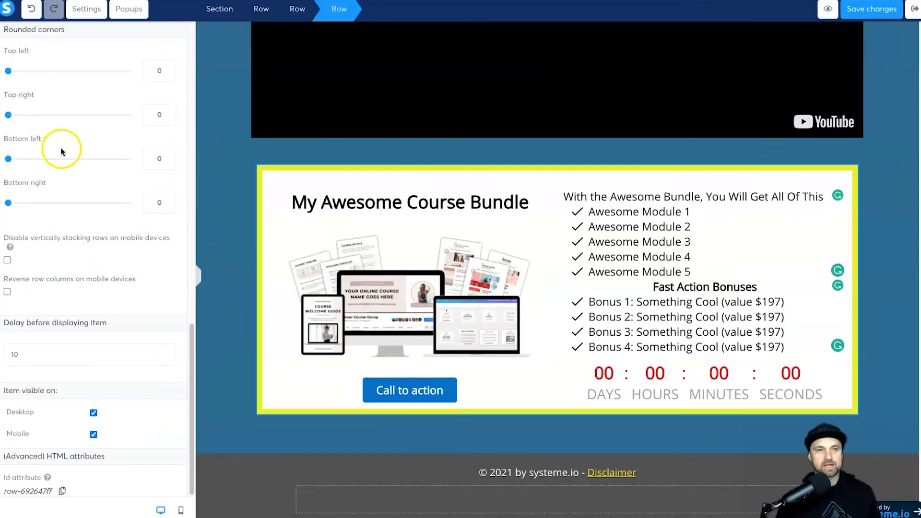
pyautogui.scroll(10, 61, 146)
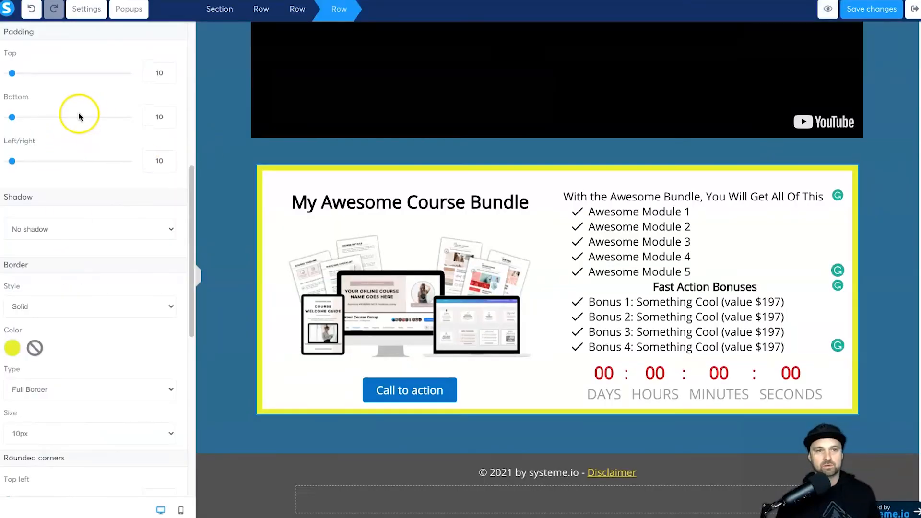
pyautogui.click(912, 7)
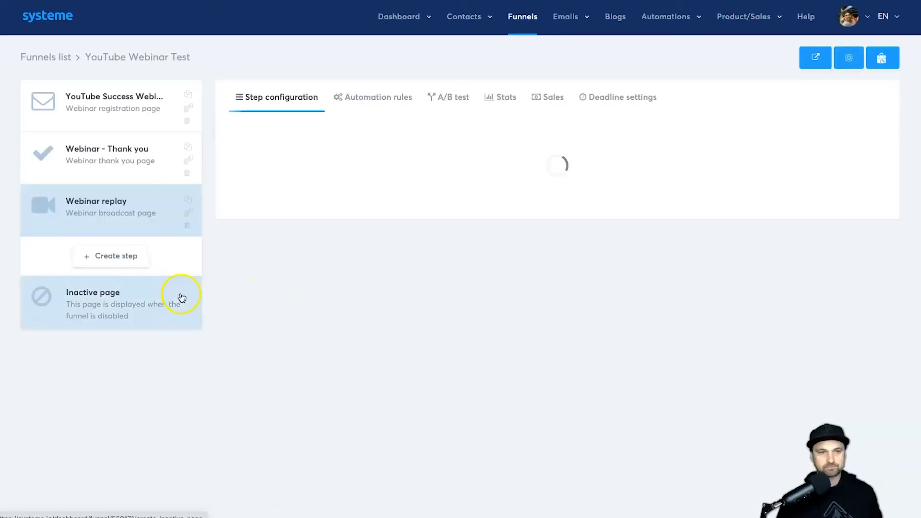
# Step: Create a new funnel step named 'Order Form' of type Order form
pyautogui.click(123, 253)
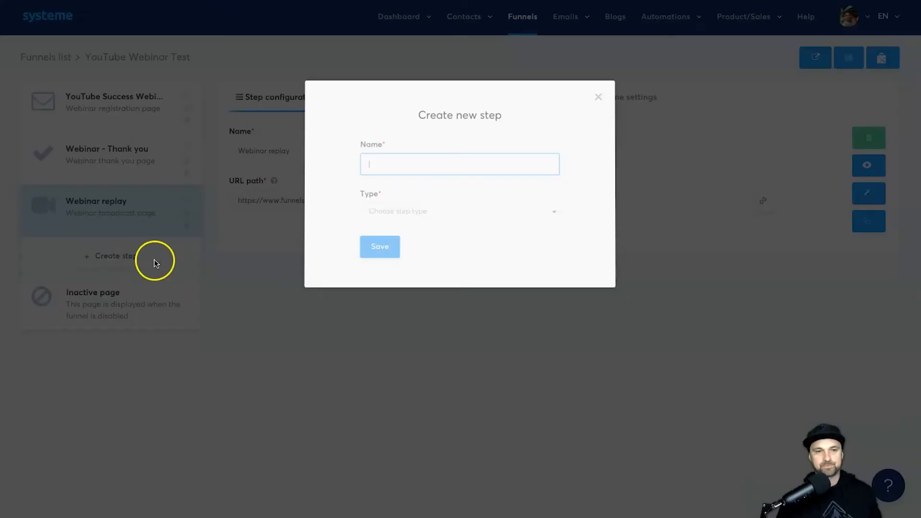
pyautogui.write('Order ')
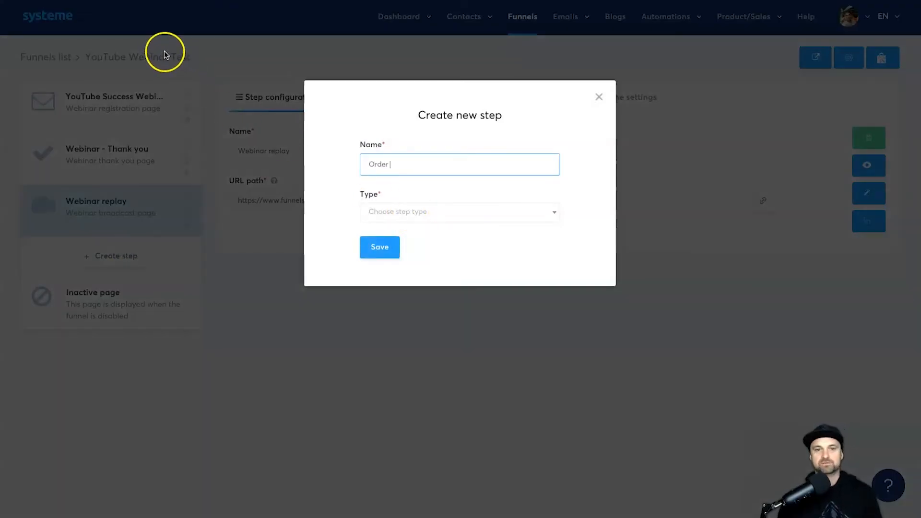
pyautogui.write('Form')
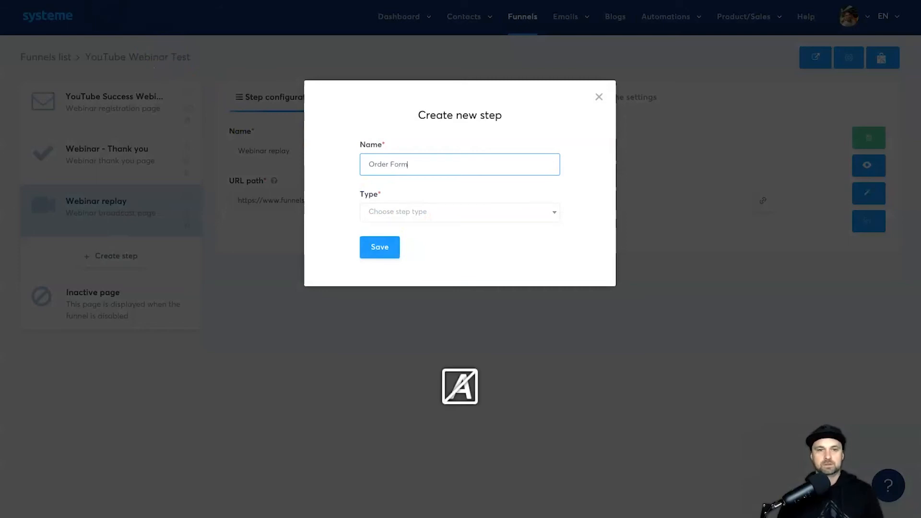
pyautogui.click(411, 212)
pyautogui.scroll(-2, 434, 273)
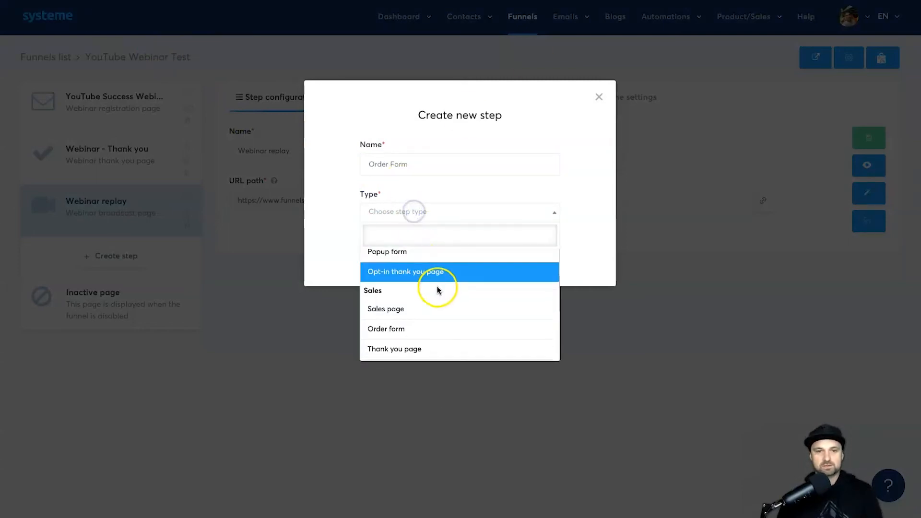
pyautogui.click(426, 330)
pyautogui.click(380, 247)
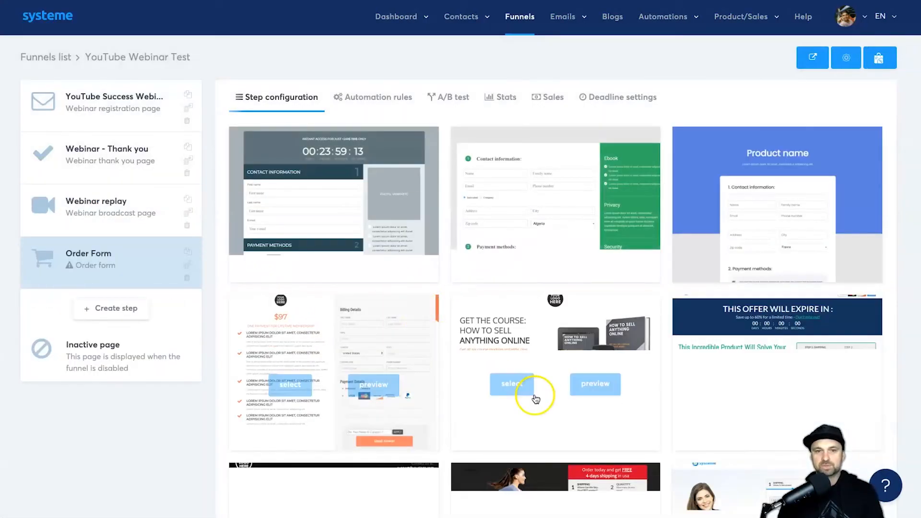
# Step: Apply the 'Step 1: contact information' two-step order template to the step
pyautogui.scroll(-13, 613, 390)
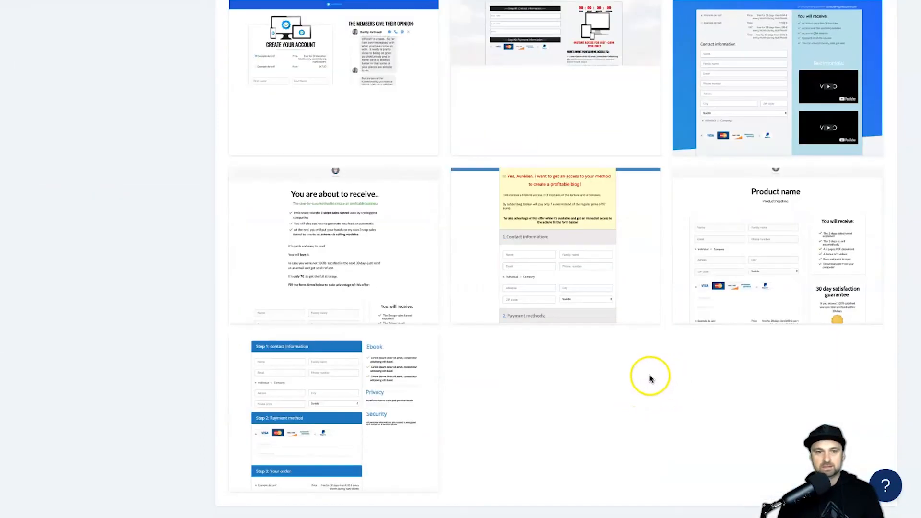
pyautogui.moveTo(283, 425)
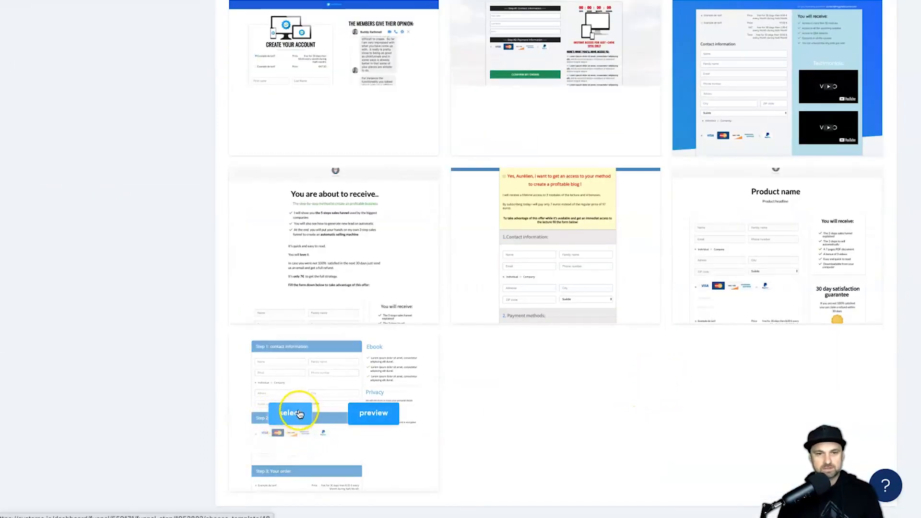
pyautogui.click(300, 413)
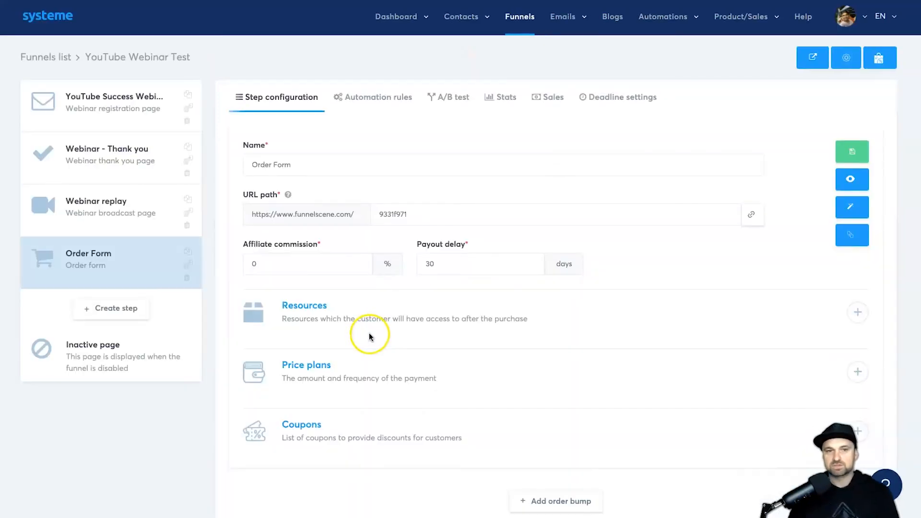
# Step: Replace the generated URL path 9331f971 with youtube-order
pyautogui.scroll(-1, 355, 339)
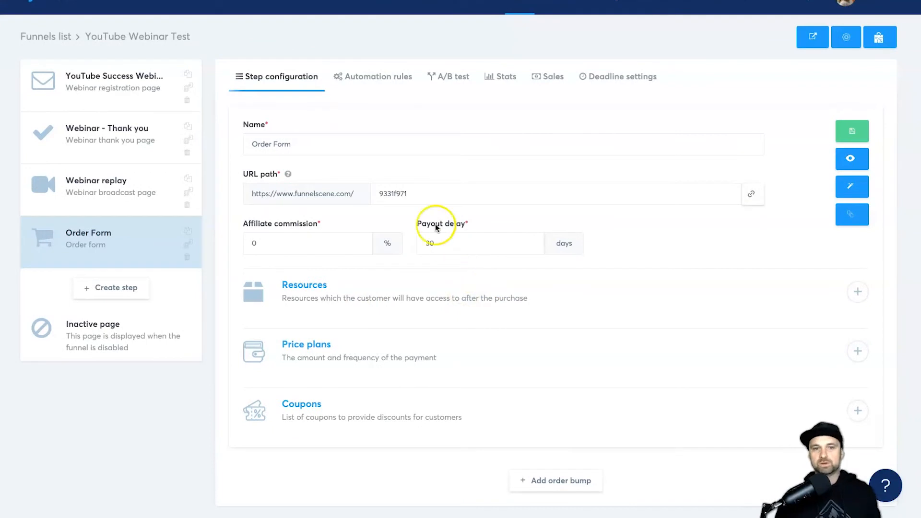
pyautogui.doubleClick(358, 151)
pyautogui.click(317, 147)
pyautogui.doubleClick(440, 191)
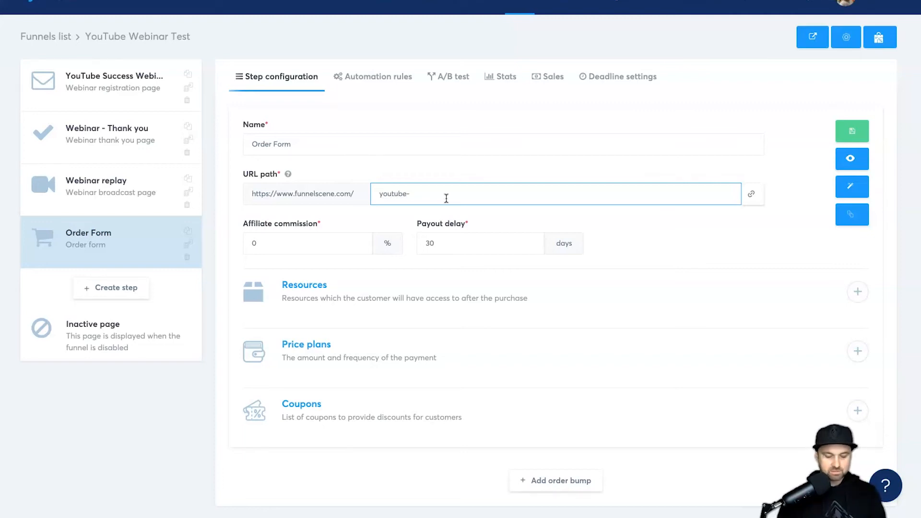
pyautogui.click(675, 298)
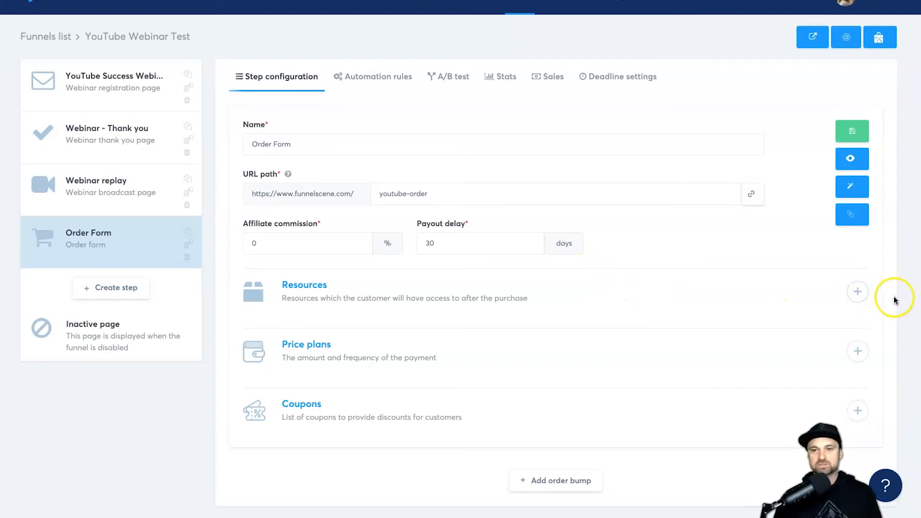
# Step: Highlight the Resources description while explaining it
pyautogui.moveTo(286, 296); pyautogui.dragTo(475, 304)
pyautogui.click(475, 304)
pyautogui.moveTo(407, 301); pyautogui.dragTo(405, 303)
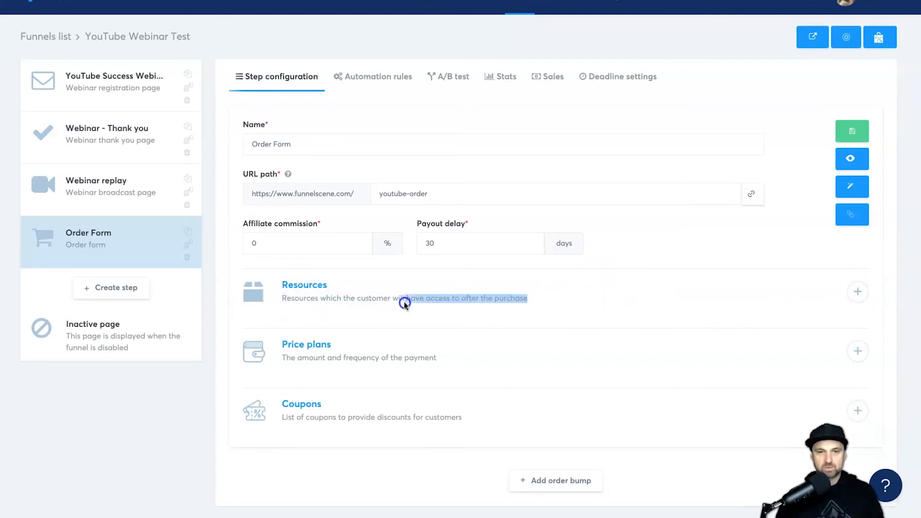
# Step: Add the Funnel Scene V2 course as a resource with Full access
pyautogui.click(851, 291)
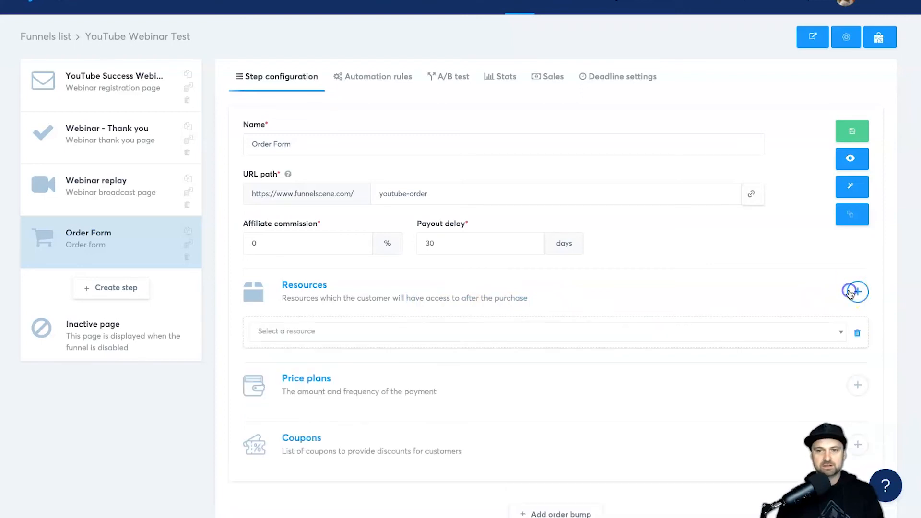
pyautogui.click(411, 332)
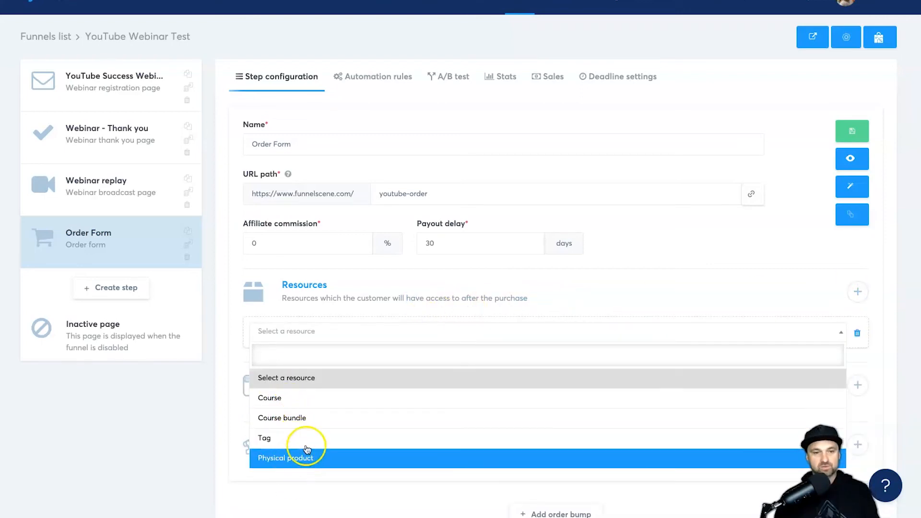
pyautogui.click(341, 397)
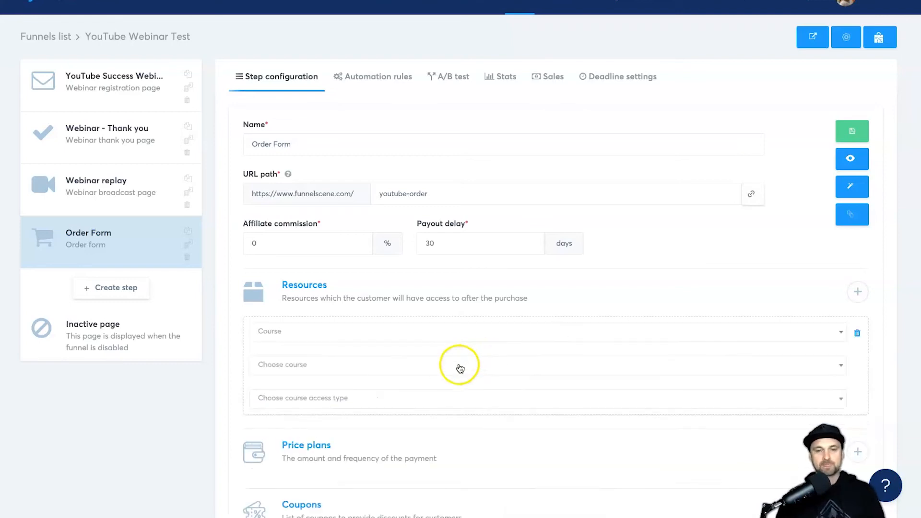
pyautogui.click(460, 368)
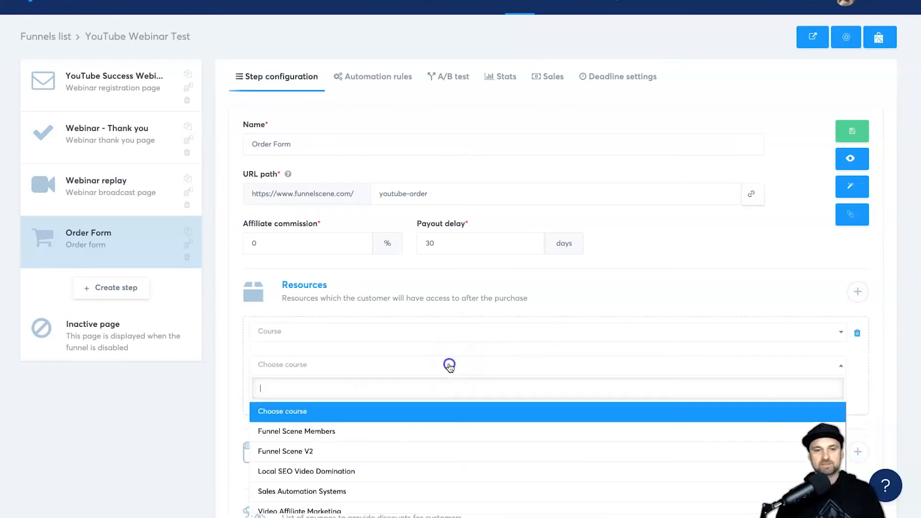
pyautogui.click(326, 452)
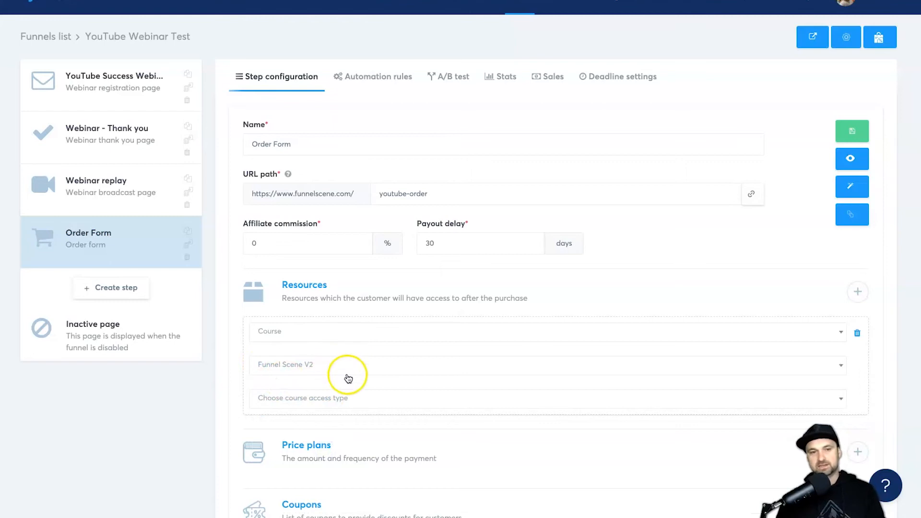
pyautogui.click(337, 404)
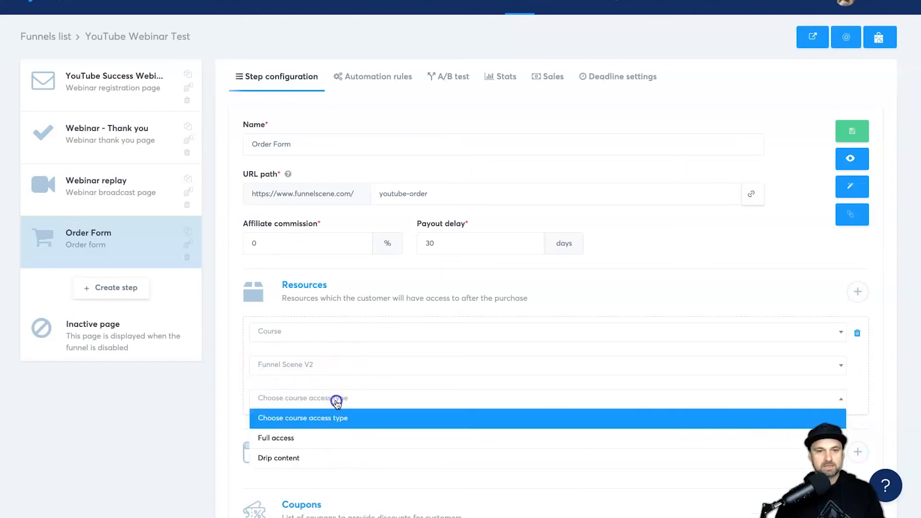
pyautogui.click(290, 439)
pyautogui.scroll(-2, 380, 411)
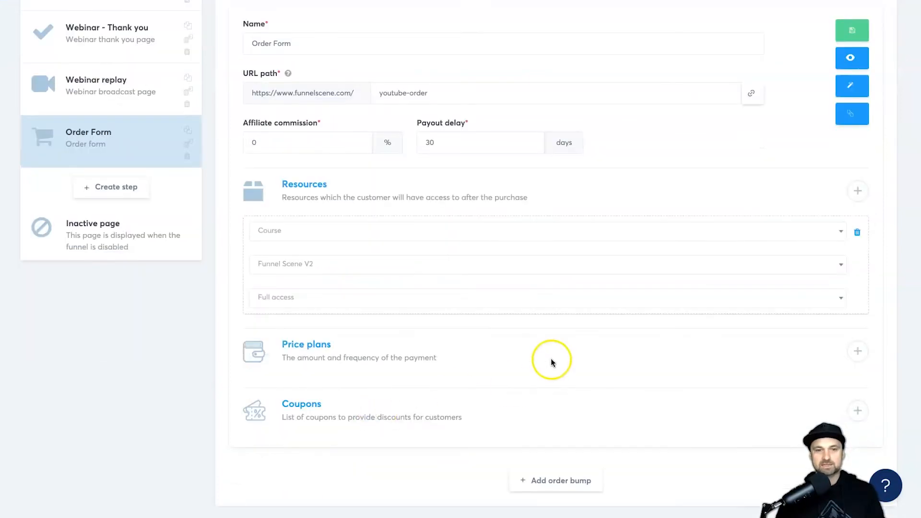
# Step: Start a new one-shot price plan named 'YouTube Webinar Bundle'
pyautogui.click(858, 353)
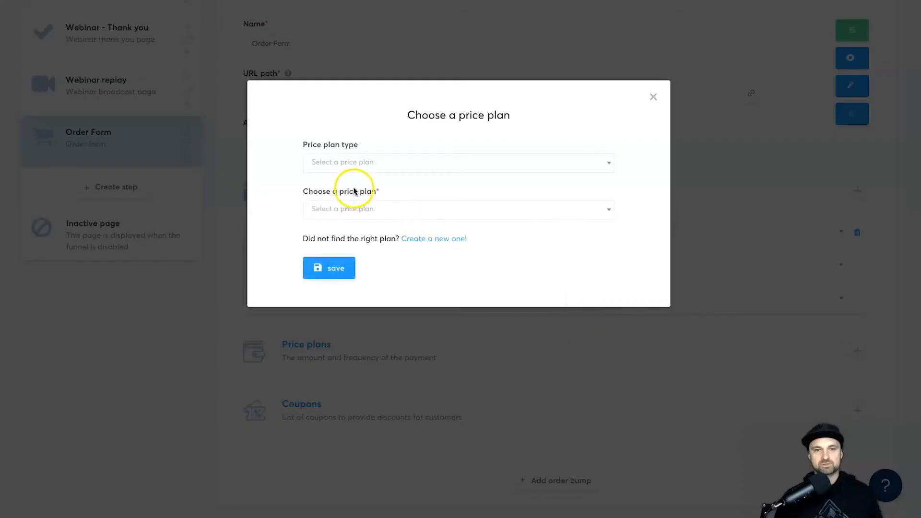
pyautogui.click(349, 163)
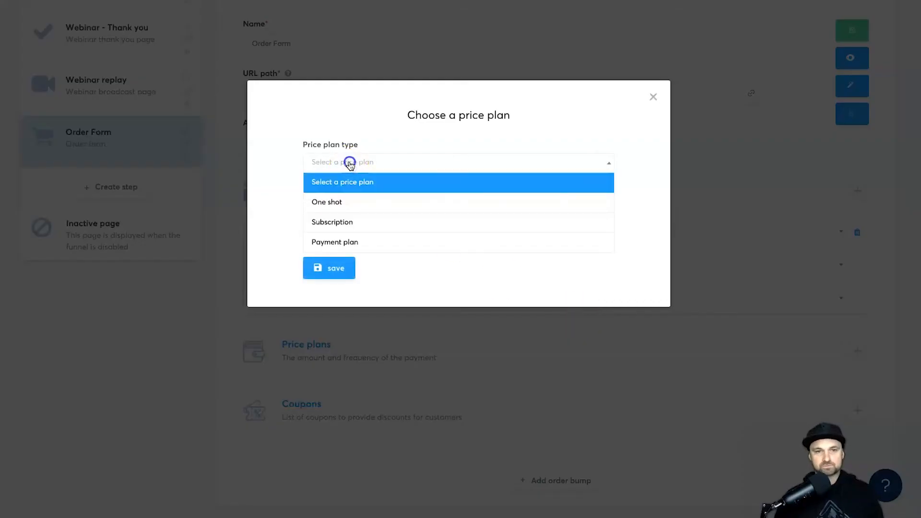
pyautogui.click(347, 200)
pyautogui.click(434, 240)
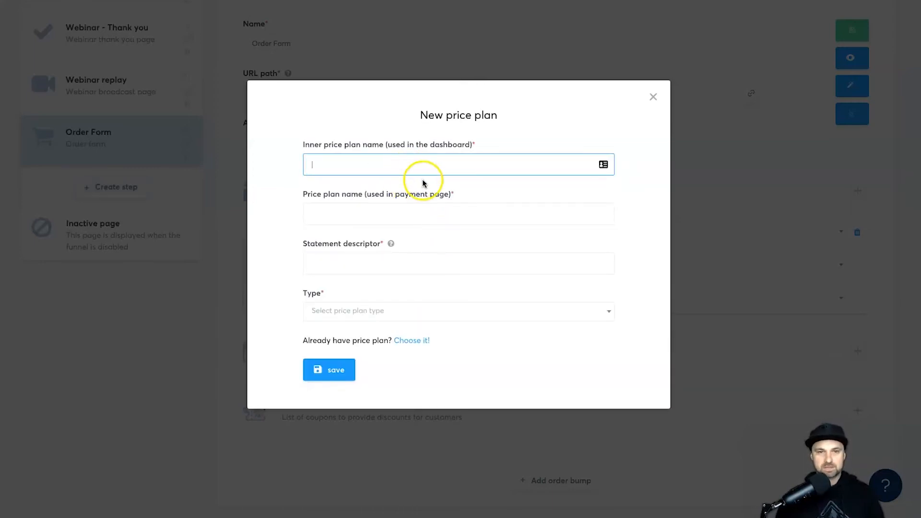
pyautogui.write('Orig')
pyautogui.press('BackSpace')
pyautogui.press('BackSpace')
pyautogui.press('BackSpace')
pyautogui.press('BackSpace')
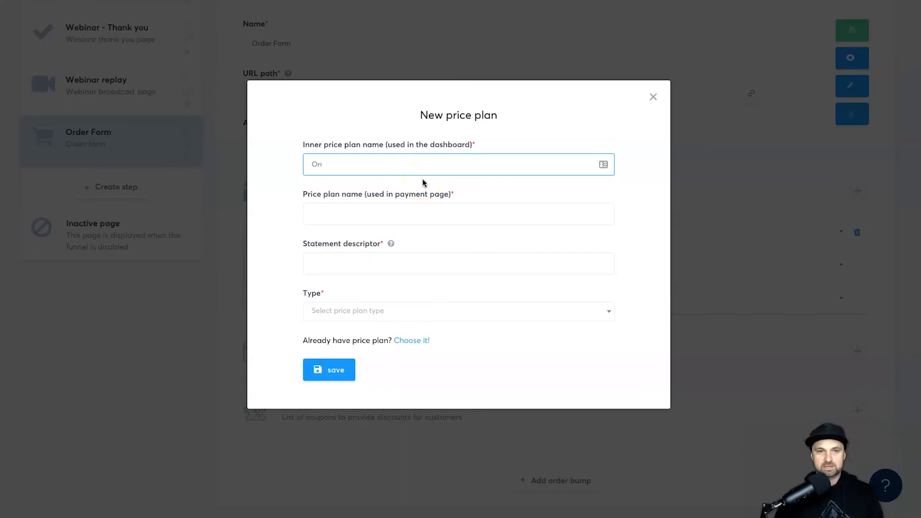
pyautogui.write('YouTube WEB')
pyautogui.press('BackSpace')
pyautogui.press('BackSpace')
pyautogui.write('ebinar Bundle')
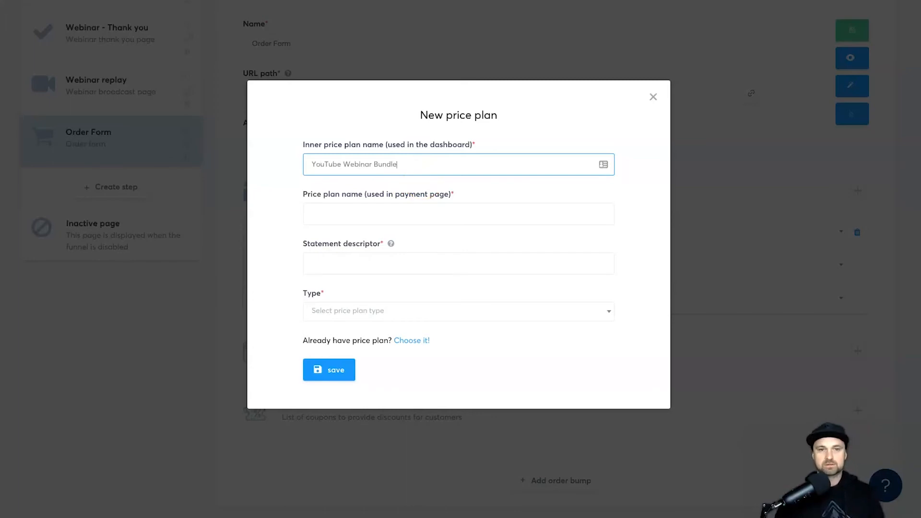
# Step: Fill in the payment page name and statement descriptor, set One Time Price of 197, and save
pyautogui.click(406, 210)
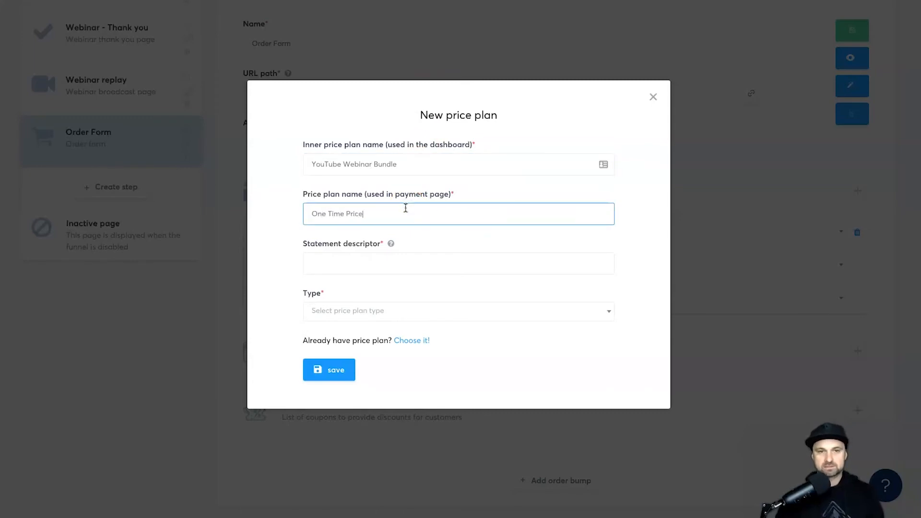
pyautogui.click(353, 261)
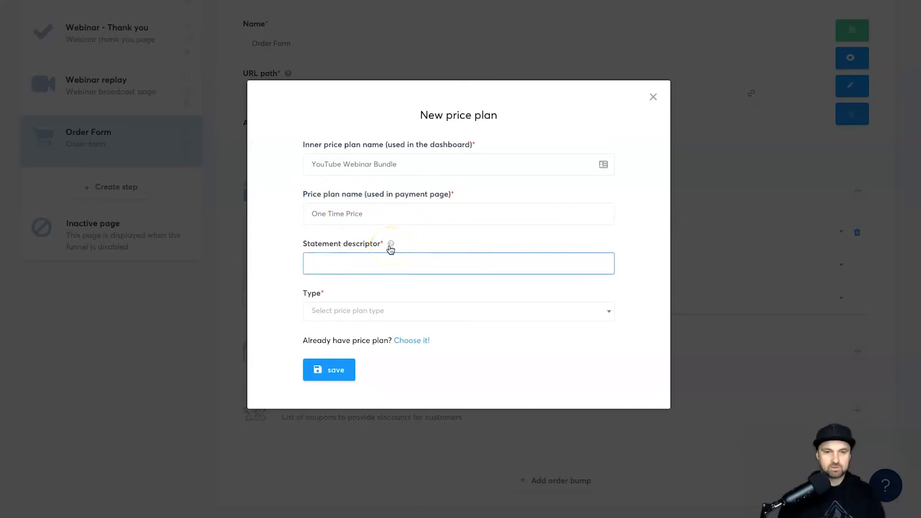
pyautogui.write('Phil')
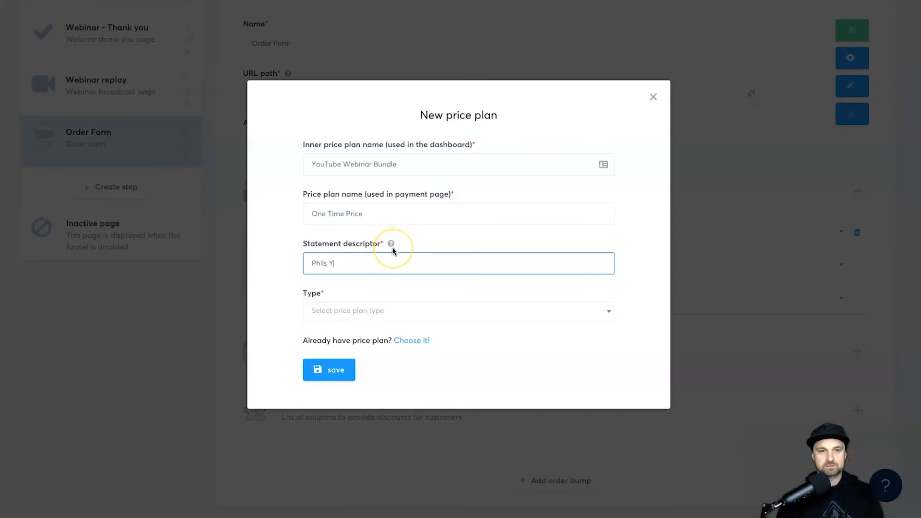
pyautogui.write('sYouTUbe')
pyautogui.press('BackSpace')
pyautogui.press('BackSpace')
pyautogui.press('BackSpace')
pyautogui.write('ubeCou')
pyautogui.click(512, 310)
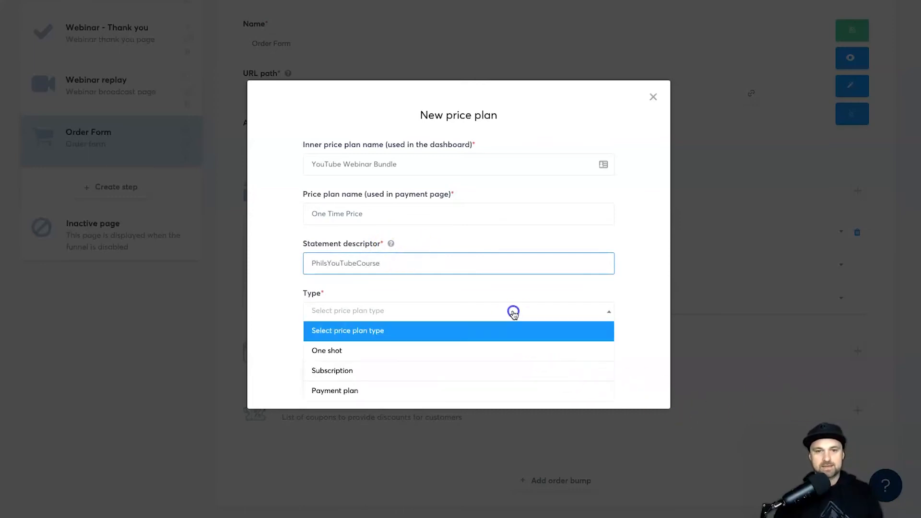
pyautogui.click(415, 355)
pyautogui.click(342, 359)
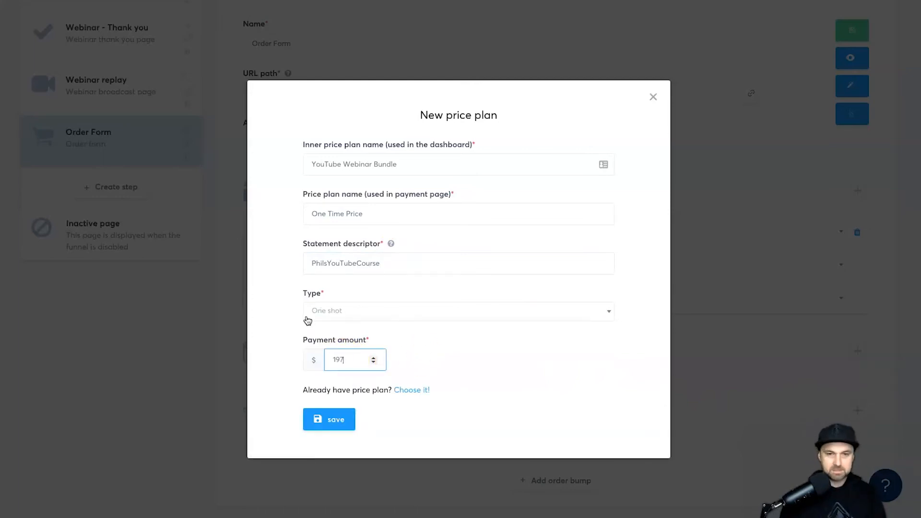
pyautogui.click(329, 419)
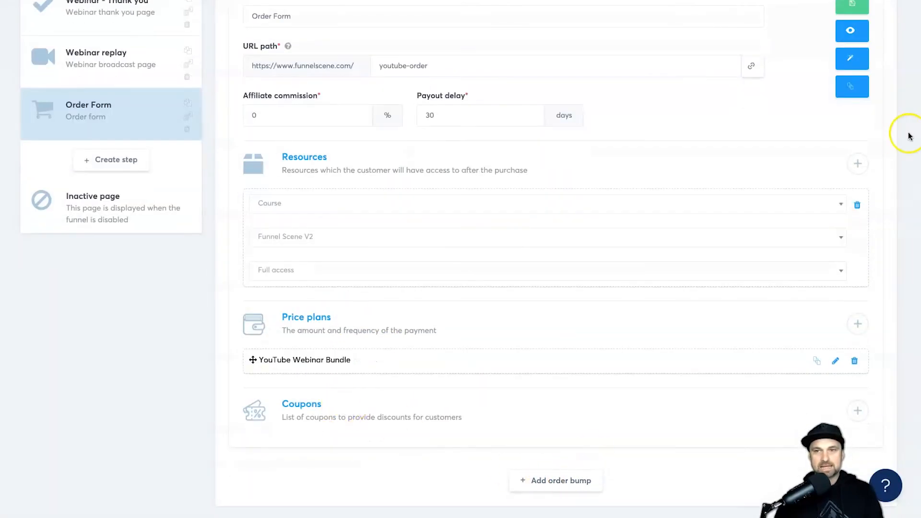
# Step: Save the Order Form step and preview its order page showing $197.00 One Time Price
pyautogui.scroll(3, 888, 137)
pyautogui.click(852, 152)
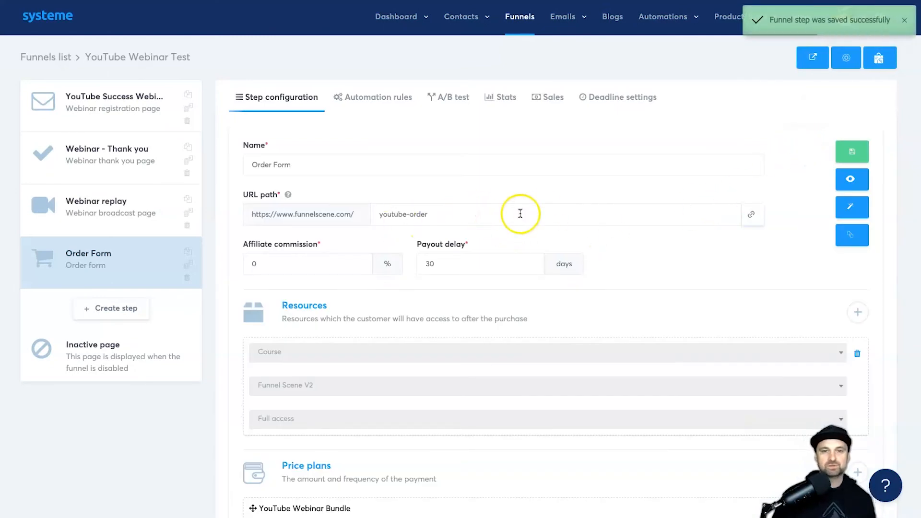
pyautogui.click(860, 179)
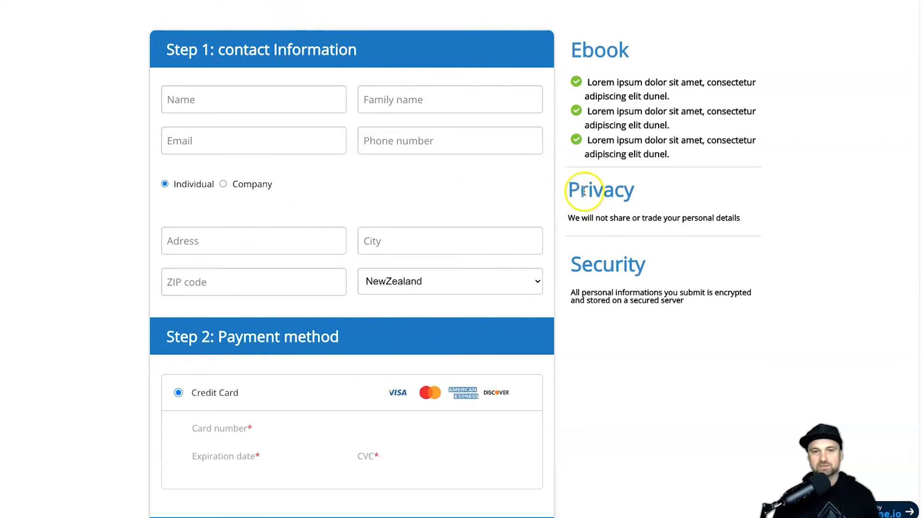
pyautogui.moveTo(591, 65); pyautogui.dragTo(775, 235)
pyautogui.click(782, 245)
pyautogui.click(687, 336)
pyautogui.scroll(-5, 650, 332)
pyautogui.scroll(5, 656, 321)
# Step: Review the order page sidebar, then copy the youtube-order page link
pyautogui.moveTo(705, 224); pyautogui.dragTo(609, 57)
pyautogui.click(641, 103)
pyautogui.moveTo(665, 124); pyautogui.dragTo(607, 57)
pyautogui.click(586, 86)
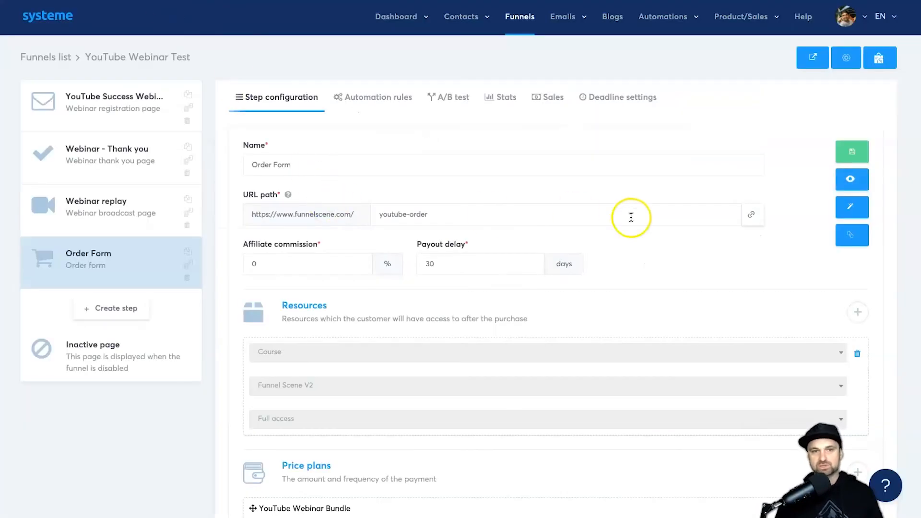
pyautogui.click(749, 215)
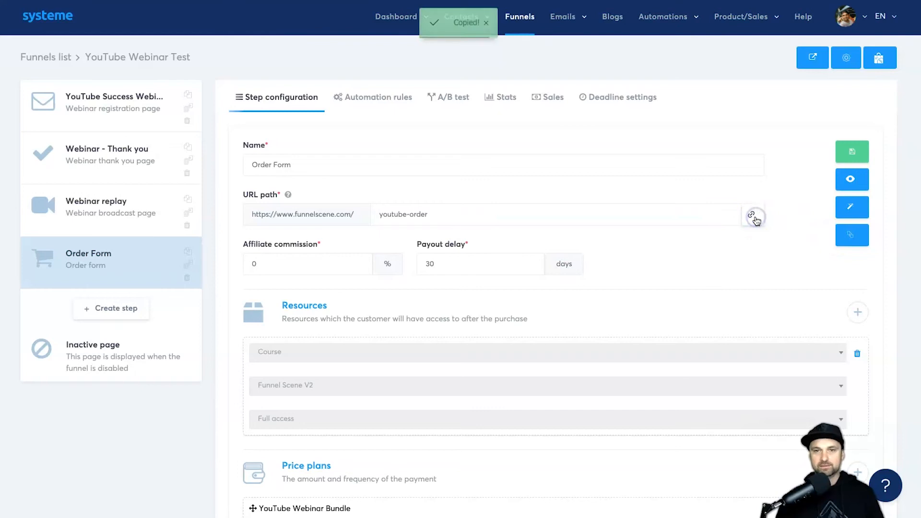
# Step: On the Webinar replay page, set the button to 'Get The Awesome Bundle' linking to the youtube-order URL, and save
pyautogui.click(96, 217)
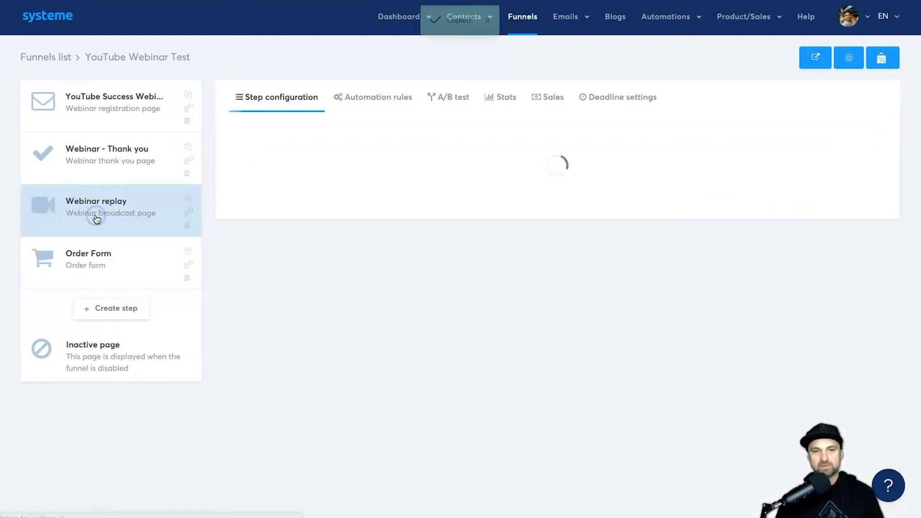
pyautogui.click(871, 195)
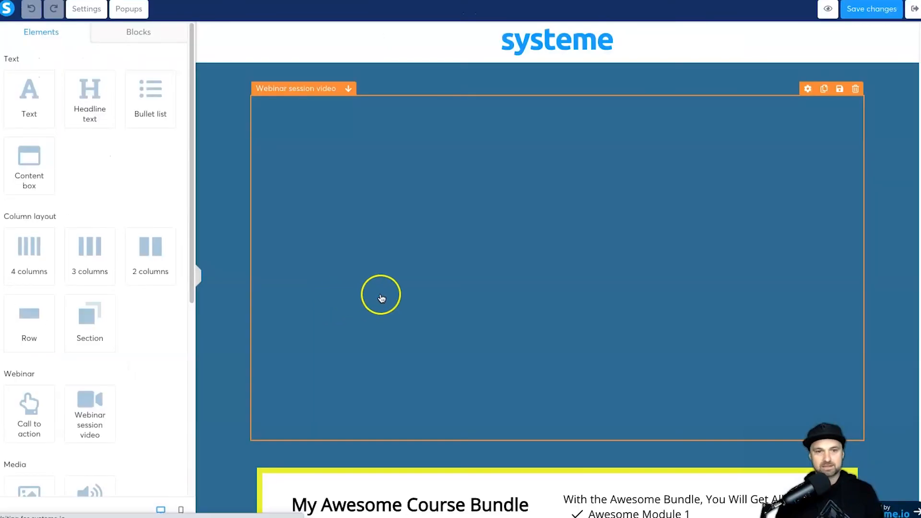
pyautogui.scroll(-6, 379, 293)
pyautogui.click(411, 403)
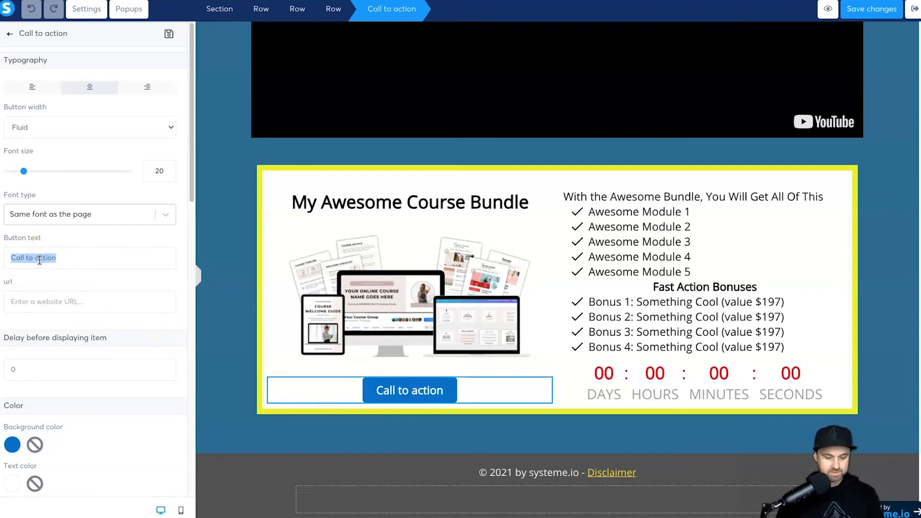
pyautogui.write('Get The Awesome Bundle')
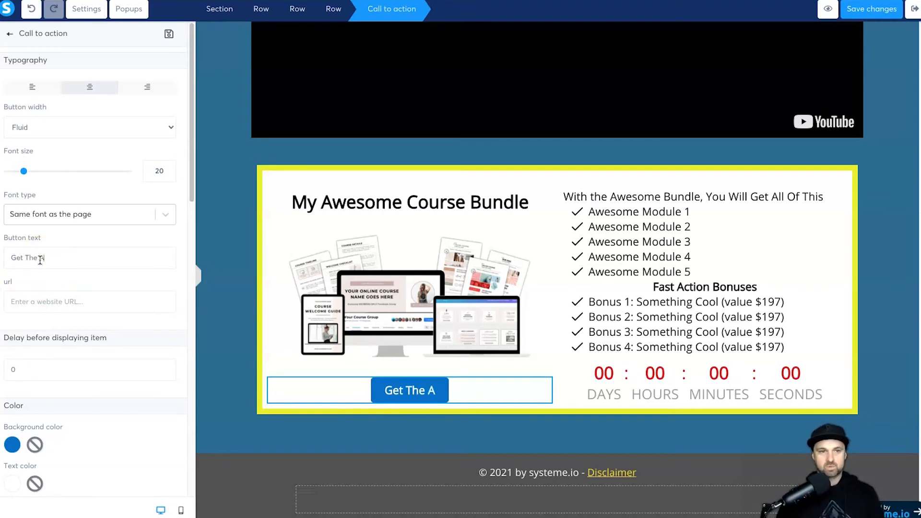
pyautogui.click(67, 302)
pyautogui.hotkey('ctrl', 'v')
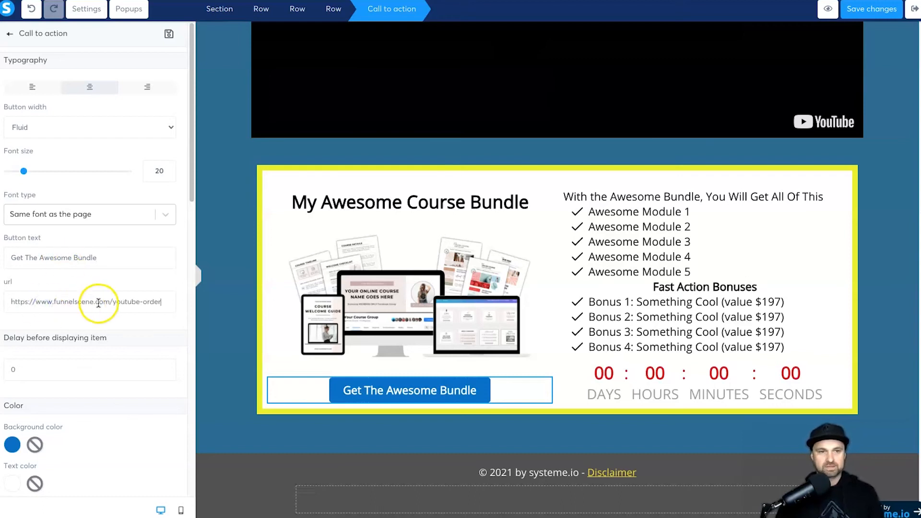
pyautogui.click(872, 8)
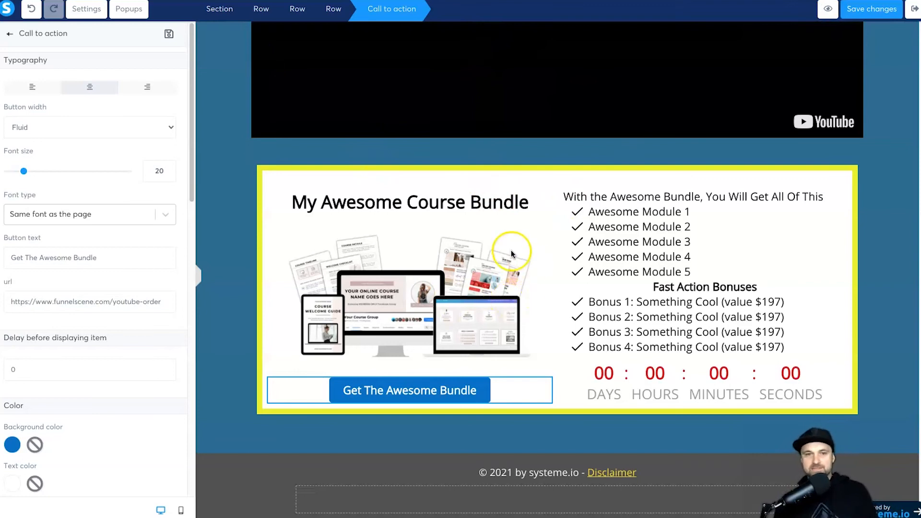
# Step: Preview the webinar page as a visitor and watch the video until the offer button appears
pyautogui.click(244, 199)
pyautogui.scroll(6, 240, 197)
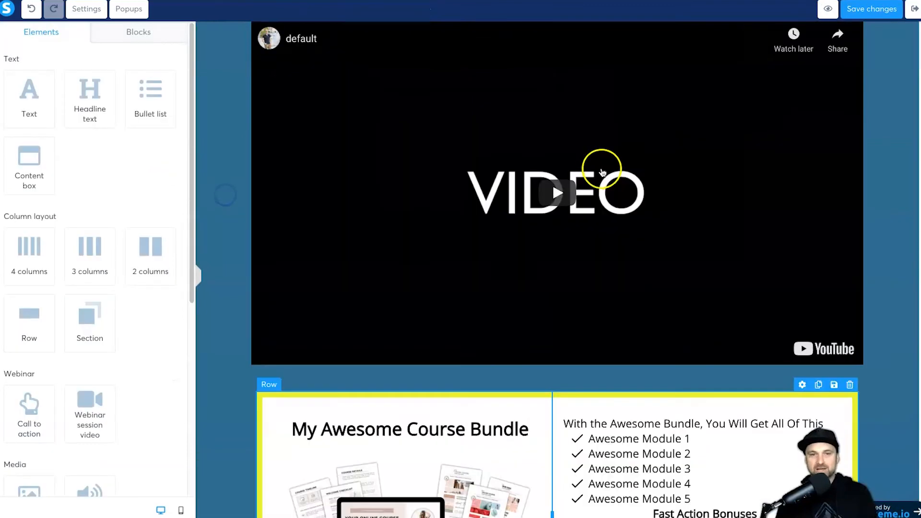
pyautogui.scroll(-6, 366, 235)
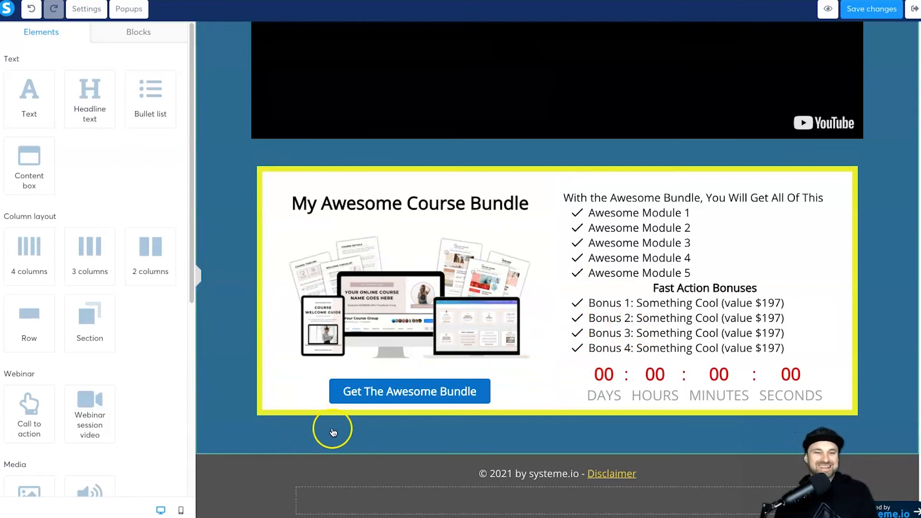
pyautogui.scroll(5, 720, 140)
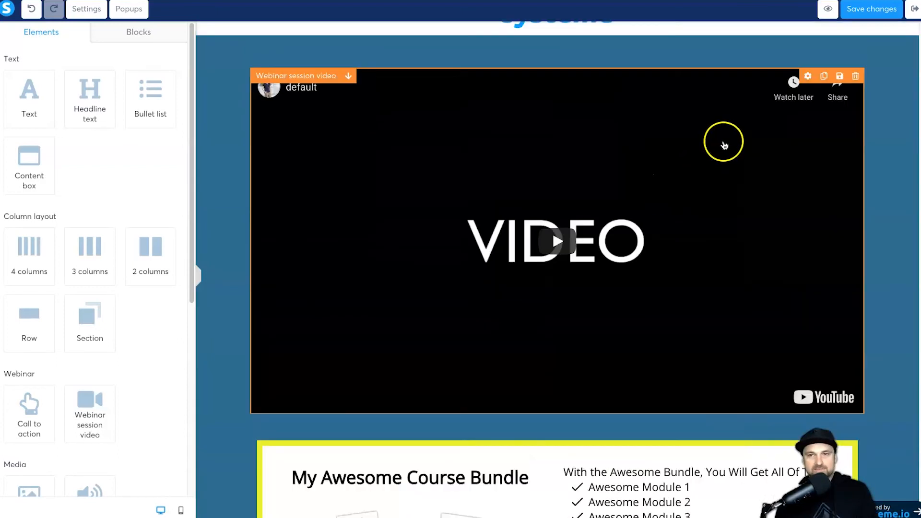
pyautogui.scroll(-5, 905, 60)
pyautogui.click(828, 9)
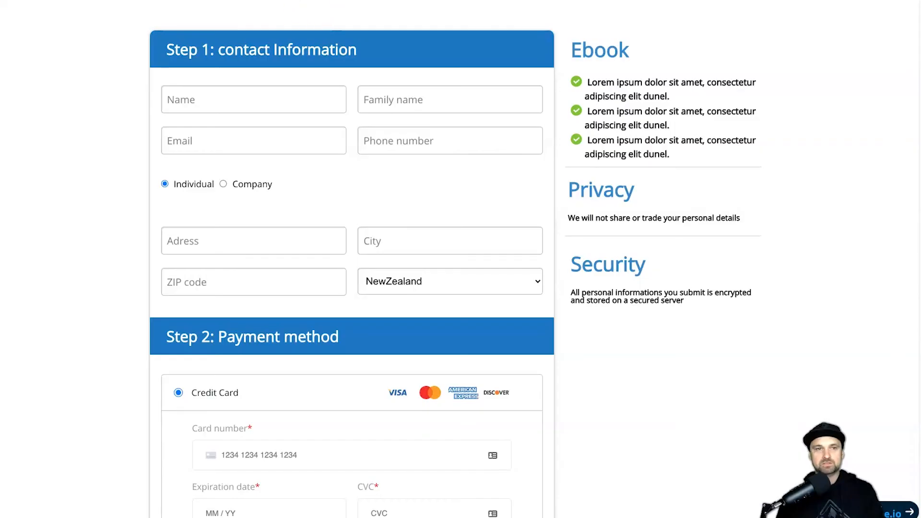
pyautogui.scroll(-5, 384, 154)
pyautogui.scroll(5, 385, 146)
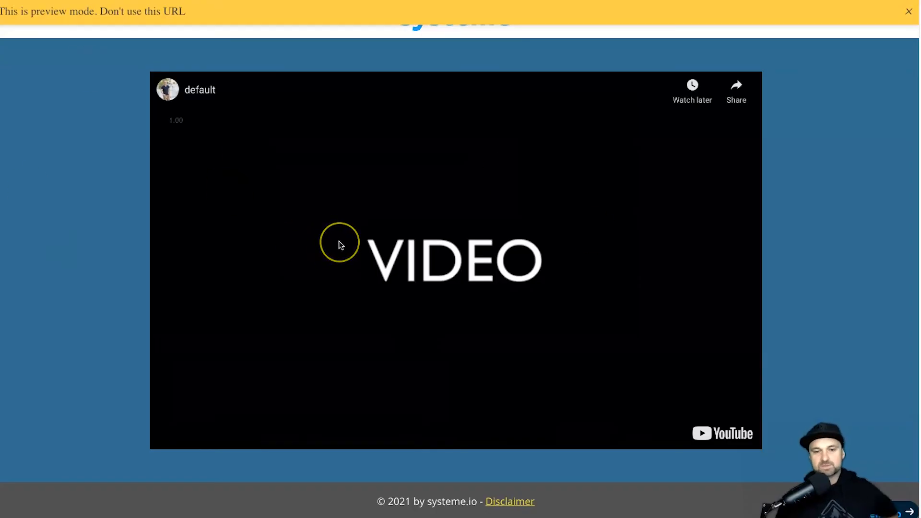
pyautogui.scroll(-1, 272, 255)
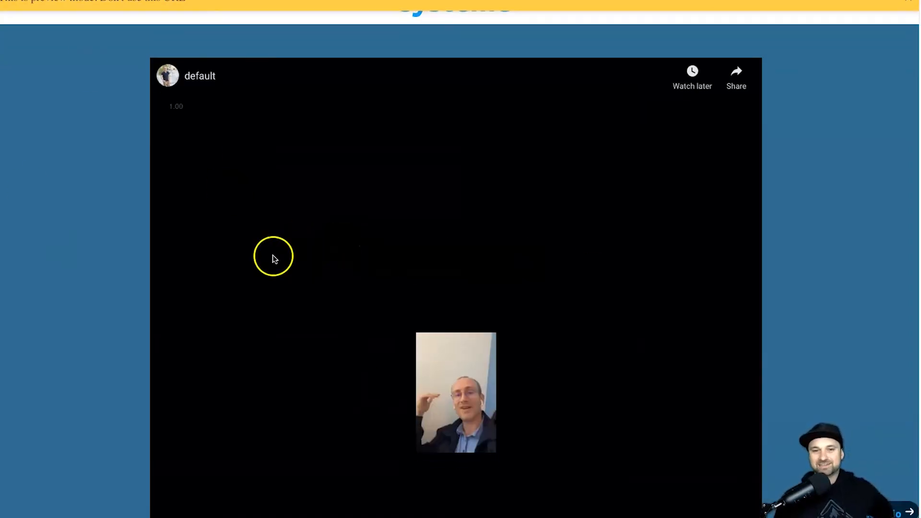
pyautogui.scroll(-9, 274, 252)
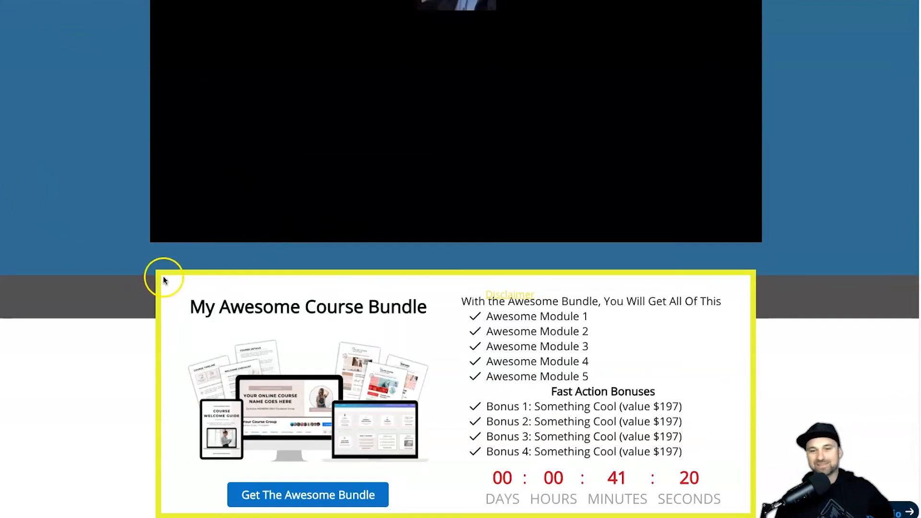
pyautogui.scroll(3, 412, 280)
pyautogui.scroll(-3, 414, 282)
# Step: Confirm the Get The Awesome Bundle button opens the order form checkout
pyautogui.click(281, 498)
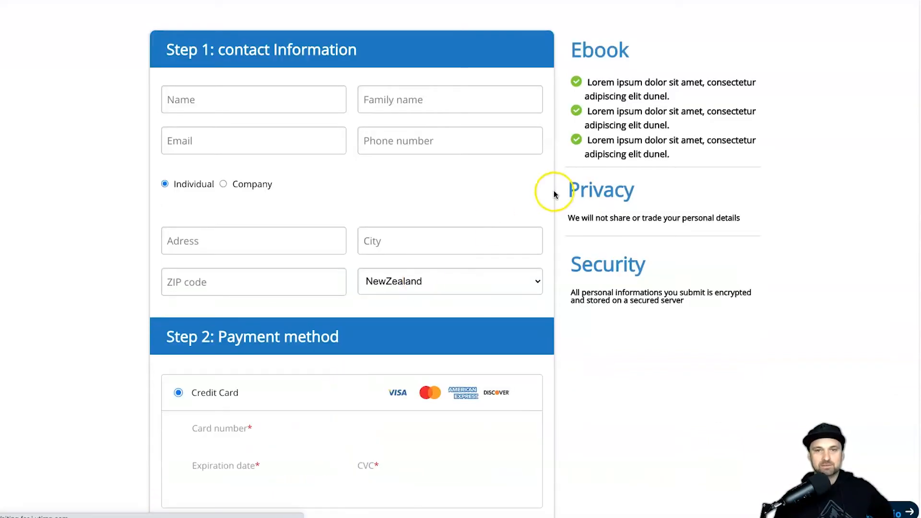
pyautogui.scroll(-5, 405, 304)
pyautogui.scroll(5, 360, 331)
pyautogui.scroll(-6, 316, 197)
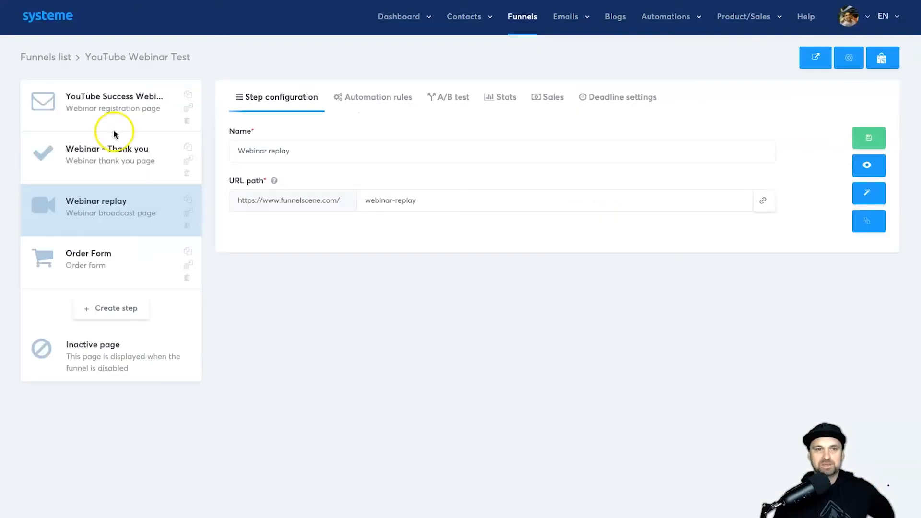
# Step: Add a 'Purchase Success' Thank you page step and apply the order thank-you template
pyautogui.click(99, 303)
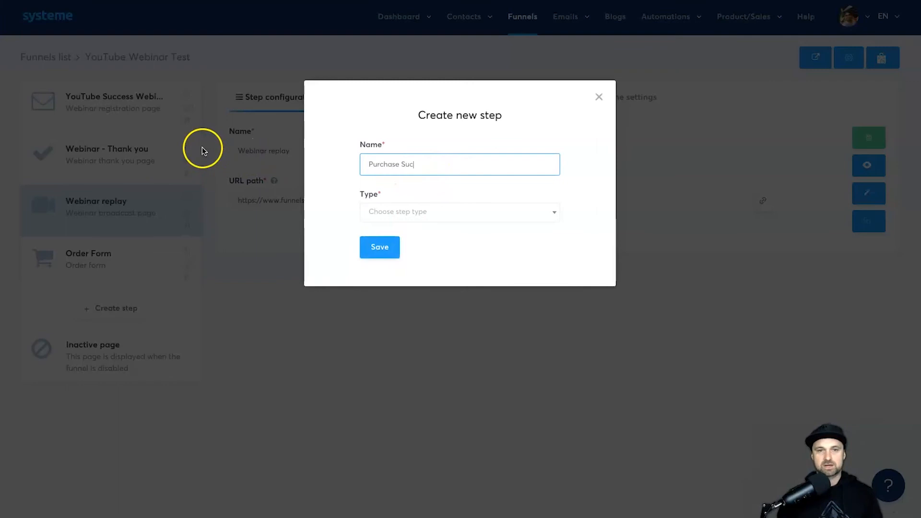
pyautogui.write('Purchase Success')
pyautogui.click(438, 212)
pyautogui.scroll(-5, 428, 329)
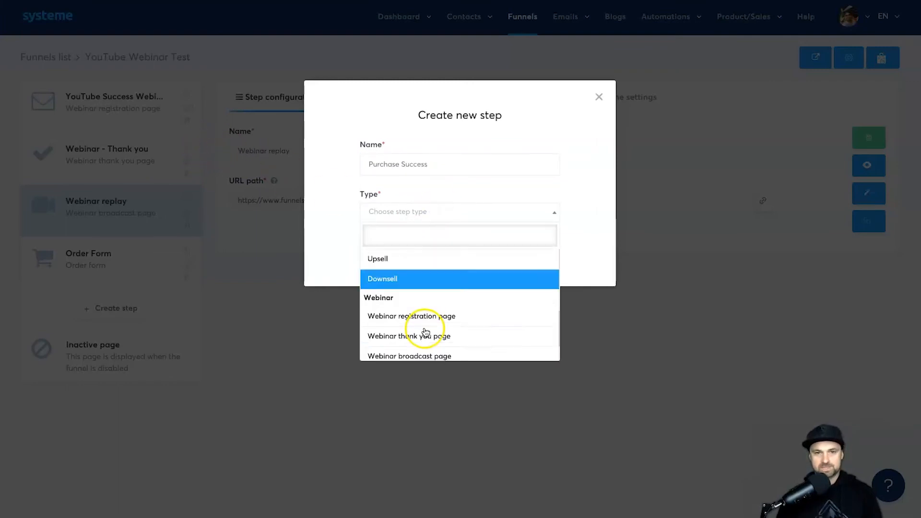
pyautogui.scroll(2, 430, 312)
pyautogui.scroll(3, 431, 312)
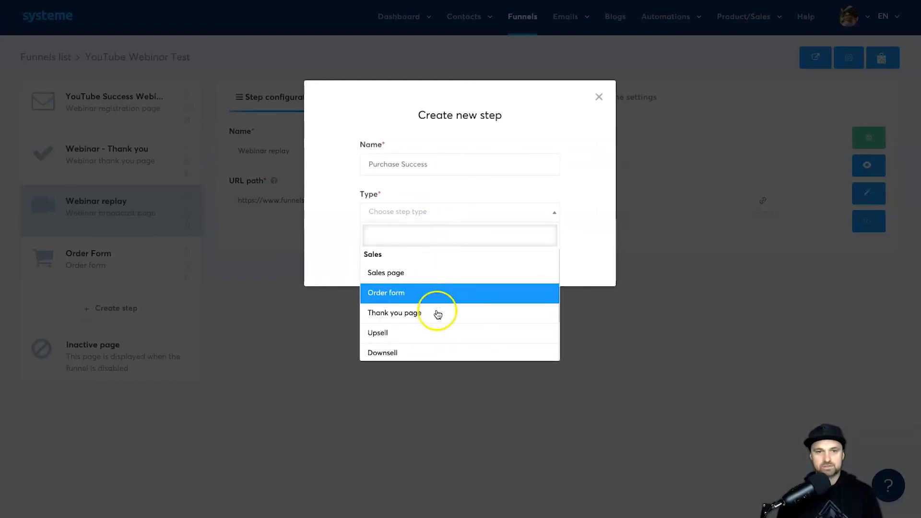
pyautogui.click(435, 314)
pyautogui.click(384, 247)
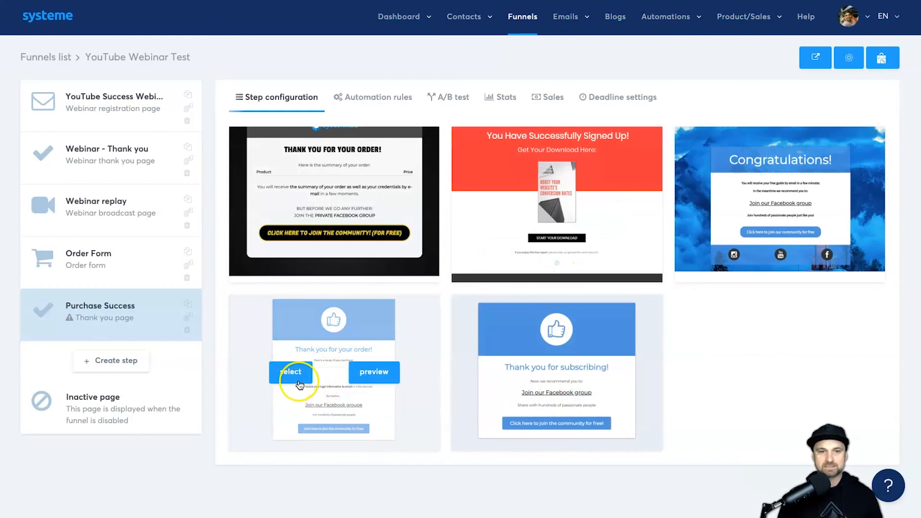
pyautogui.click(298, 373)
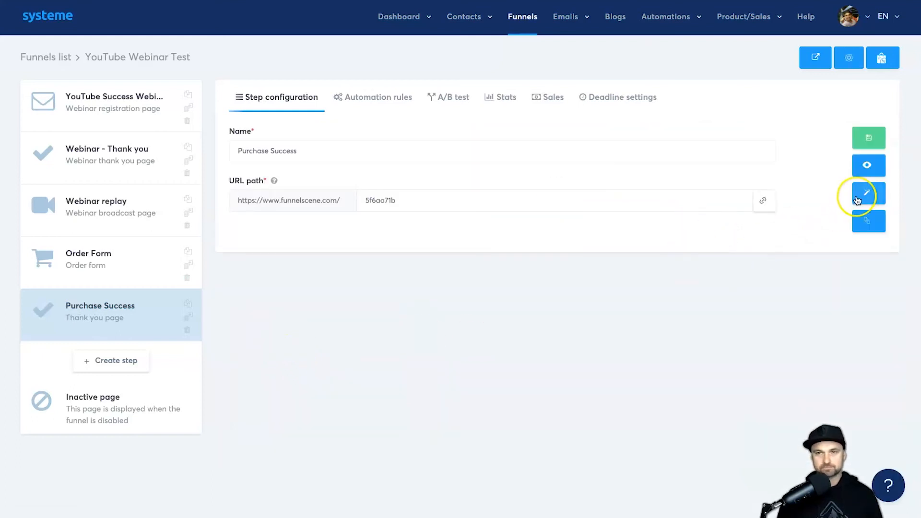
# Step: Save Purchase Success, check the registration sign-up popup, then edit the YouTube Success Webinar page
pyautogui.click(868, 137)
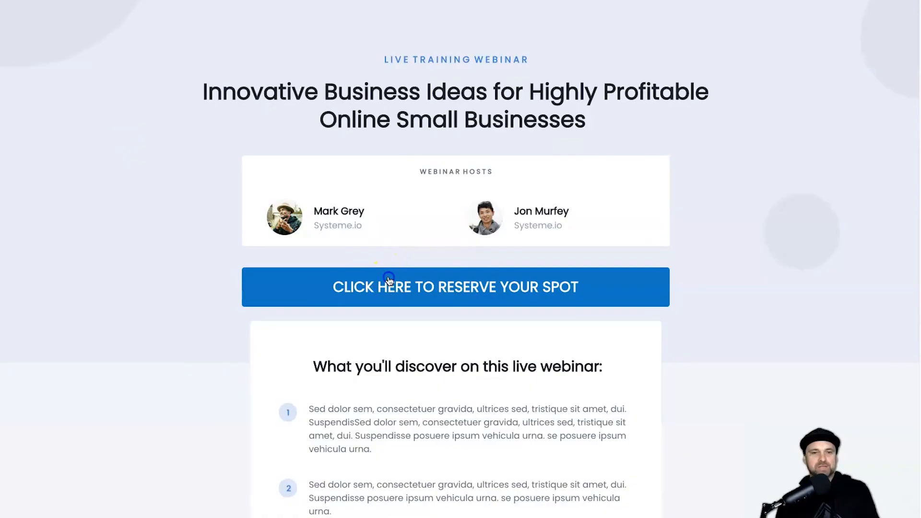
pyautogui.click(389, 280)
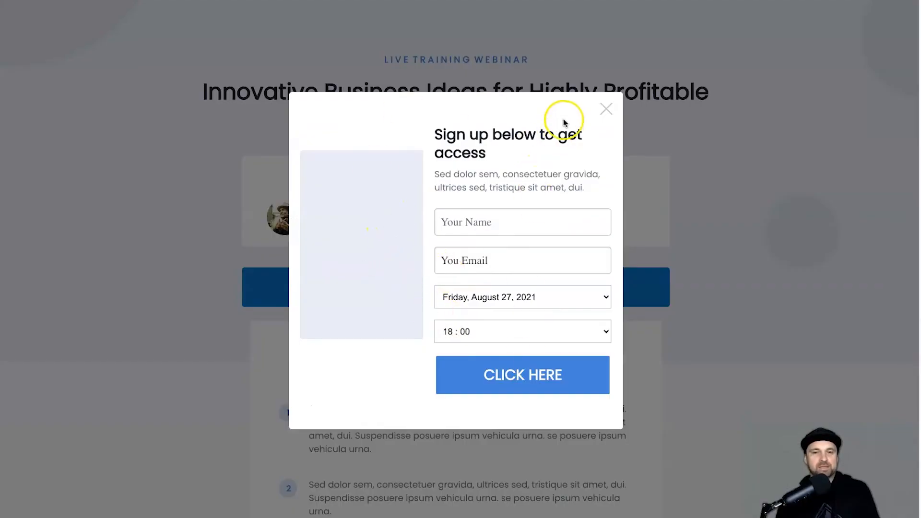
pyautogui.click(604, 110)
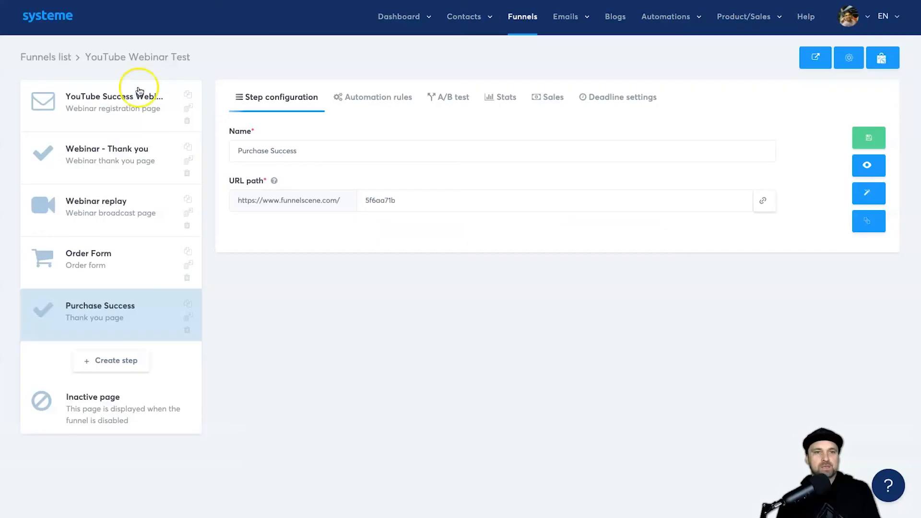
pyautogui.click(115, 121)
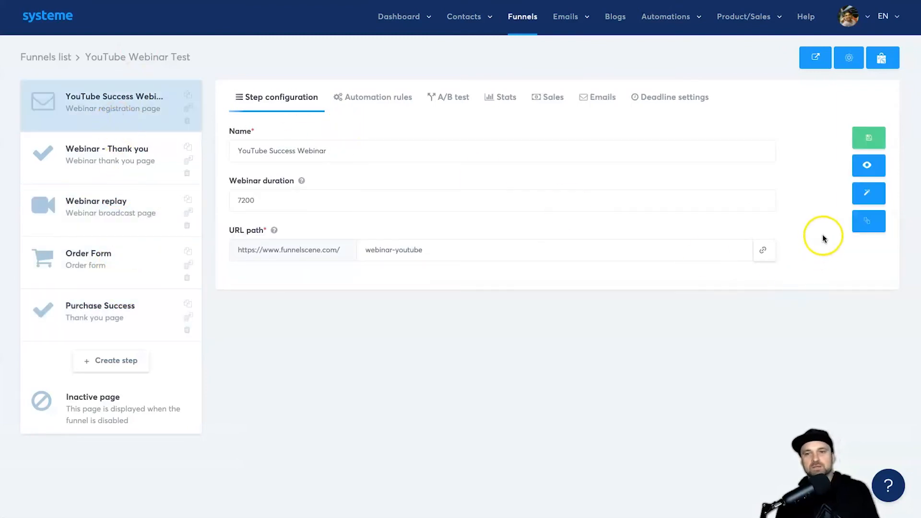
pyautogui.click(864, 198)
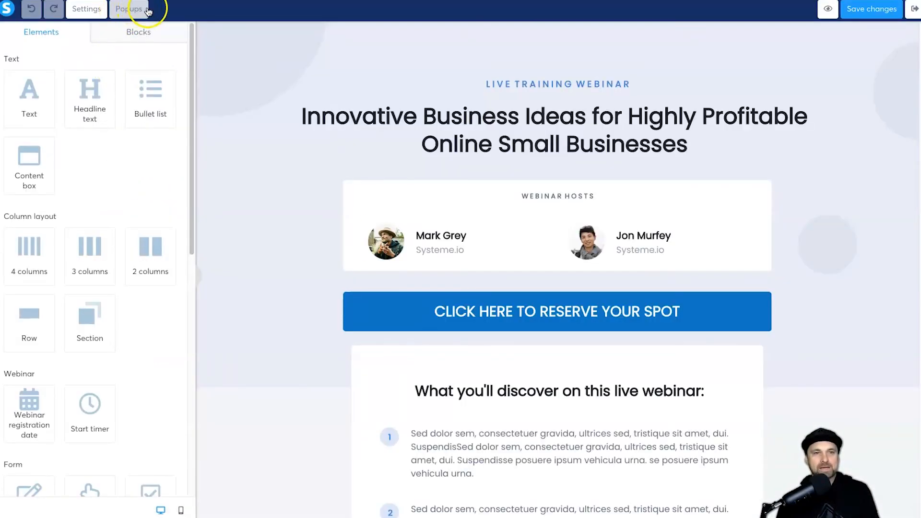
# Step: Open Popup №1 of the registration page for editing
pyautogui.click(143, 10)
pyautogui.moveTo(36, 36); pyautogui.dragTo(70, 33)
pyautogui.click(117, 41)
pyautogui.click(164, 37)
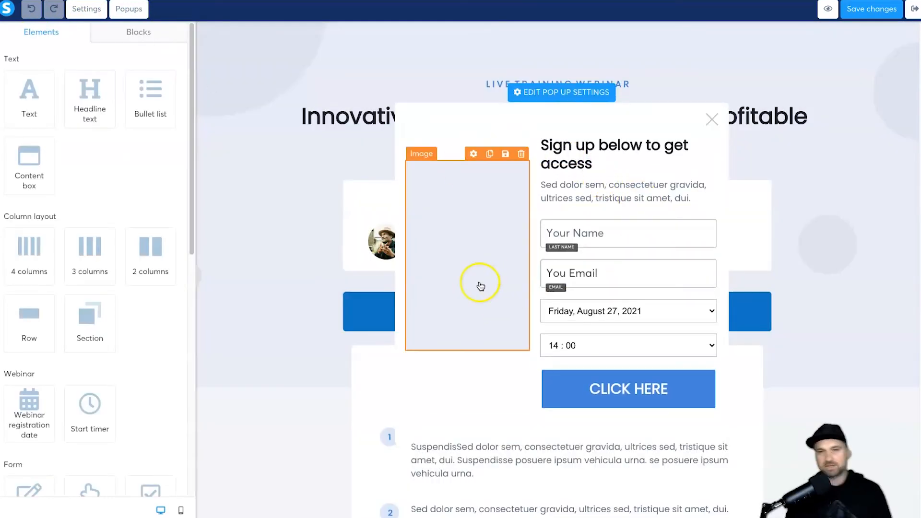
pyautogui.click(467, 218)
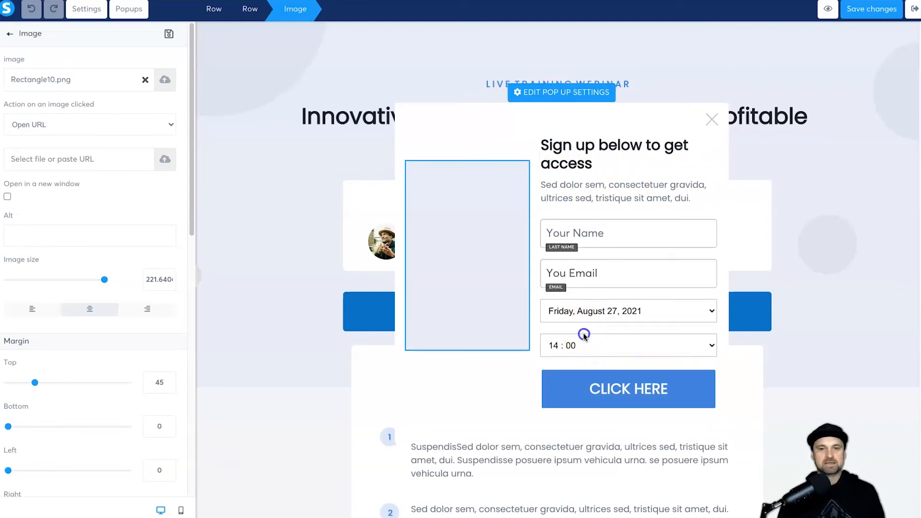
# Step: Switch the webinar registration date field to scheduled start times, adding 18:00 and 20:00
pyautogui.click(597, 323)
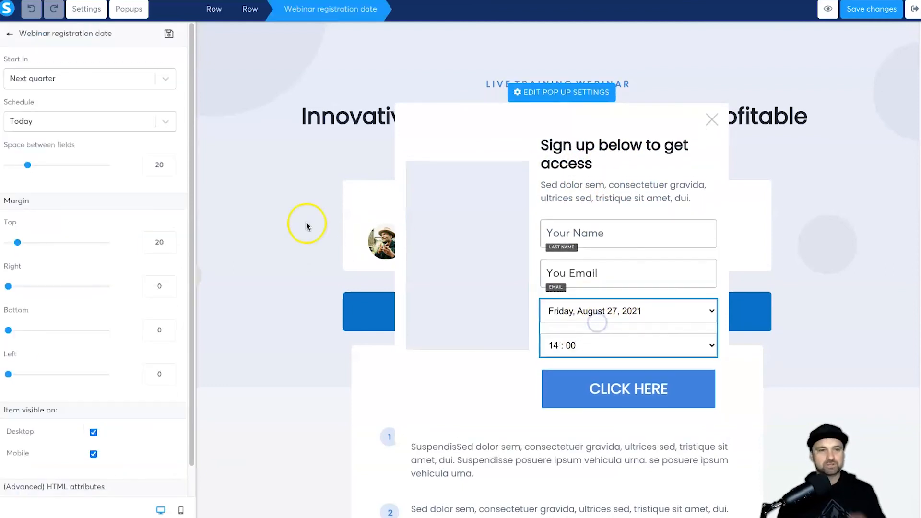
pyautogui.click(57, 80)
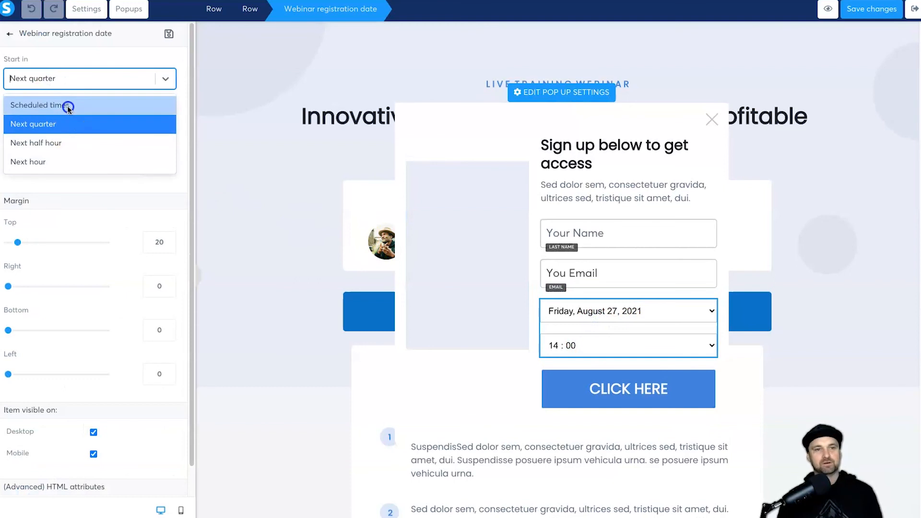
pyautogui.click(67, 106)
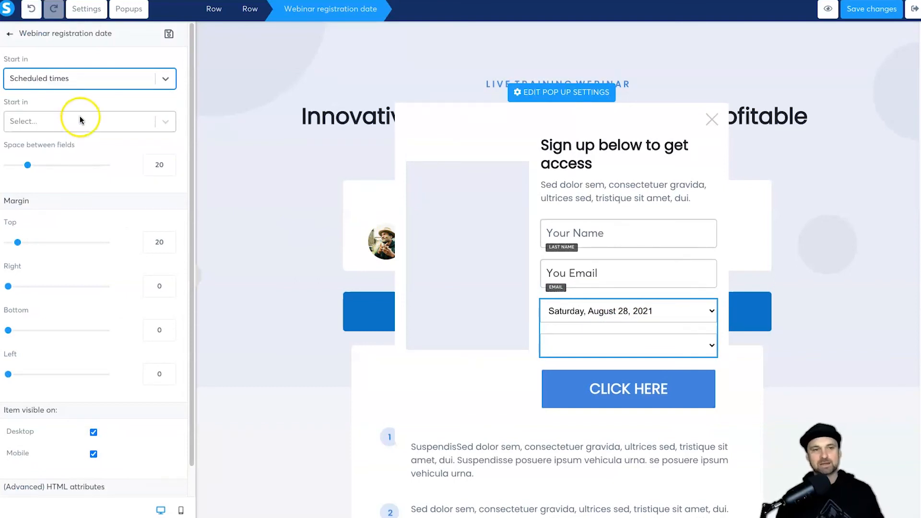
pyautogui.click(61, 112)
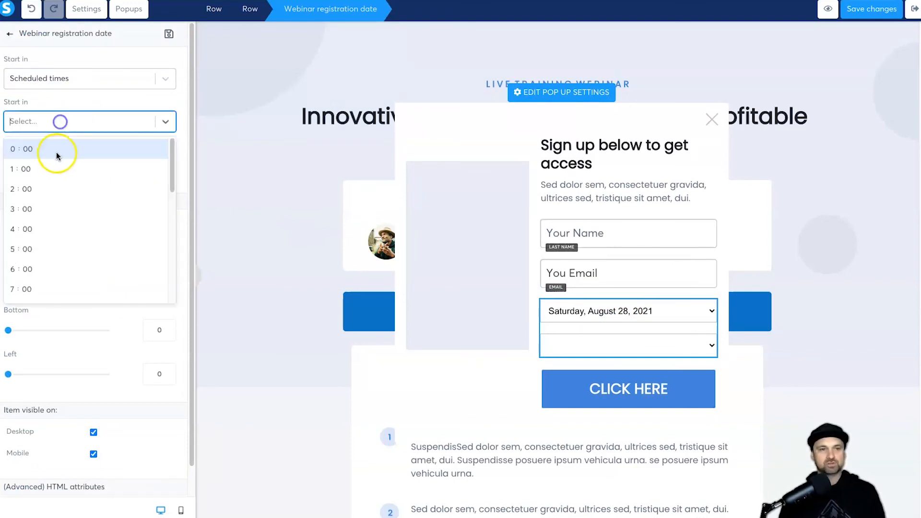
pyautogui.scroll(-5, 33, 264)
pyautogui.click(42, 194)
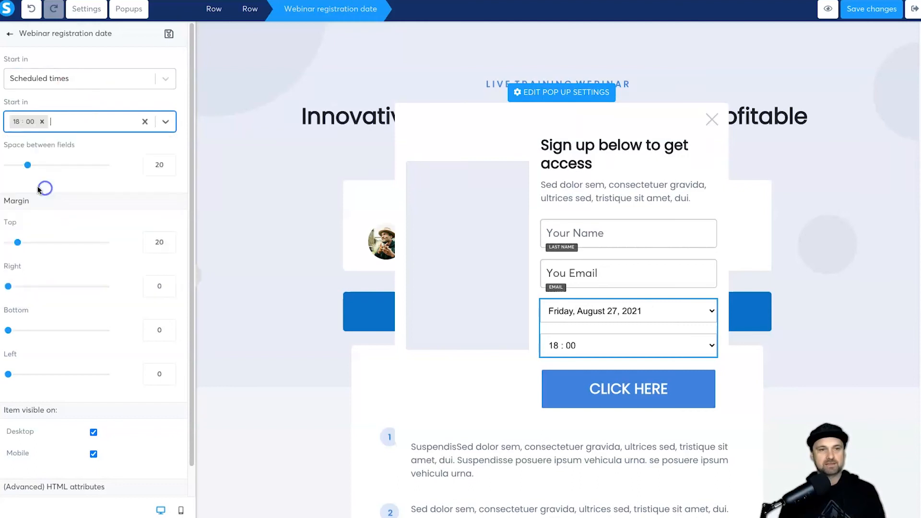
pyautogui.click(68, 116)
pyautogui.scroll(-2, 21, 300)
pyautogui.scroll(-4, 29, 283)
pyautogui.click(78, 231)
pyautogui.click(90, 98)
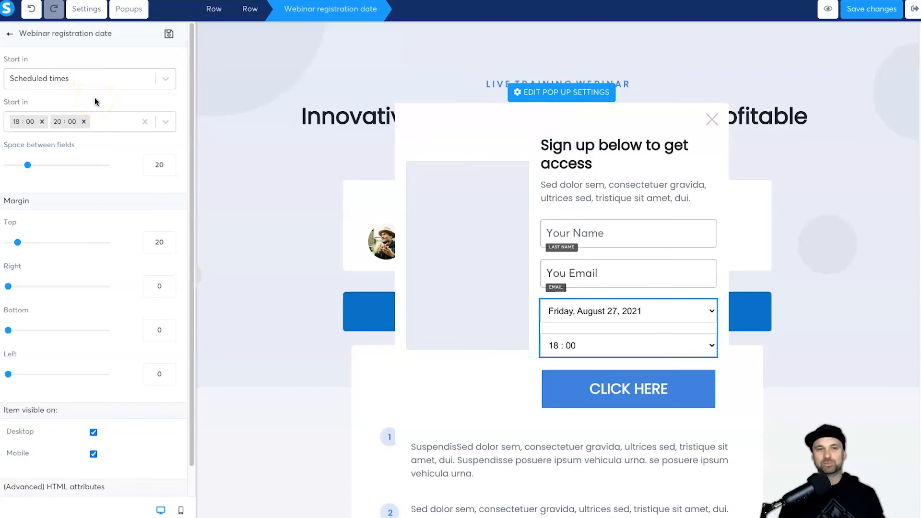
# Step: Remove the 20:00 time, set Start in to Next quarter, and save the page
pyautogui.click(84, 122)
pyautogui.click(53, 78)
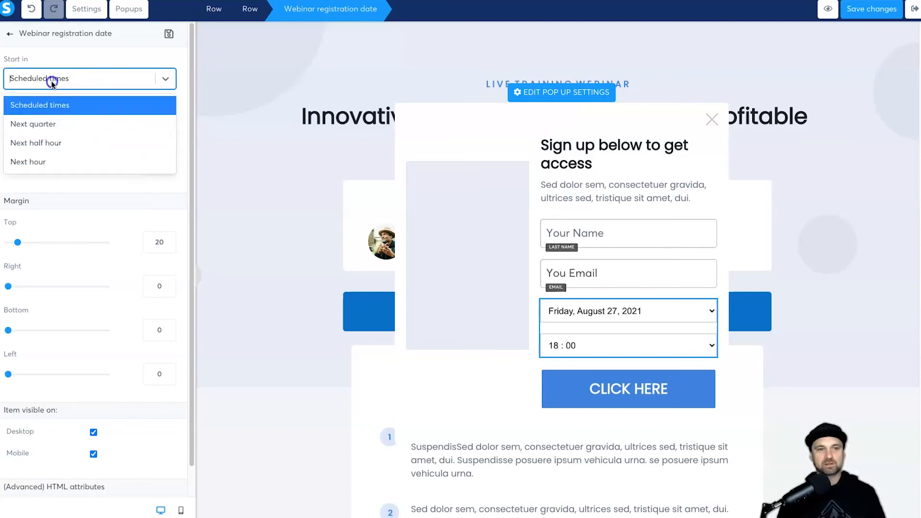
pyautogui.click(43, 123)
pyautogui.click(55, 102)
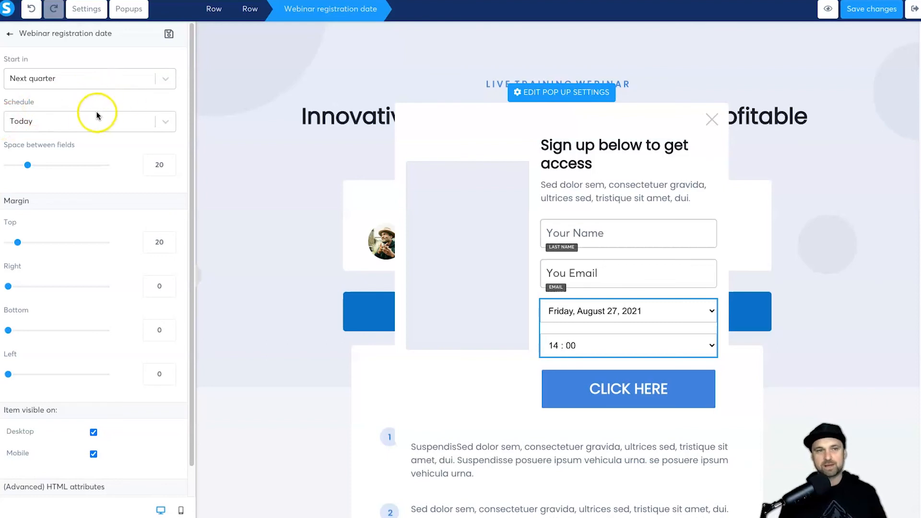
pyautogui.click(61, 80)
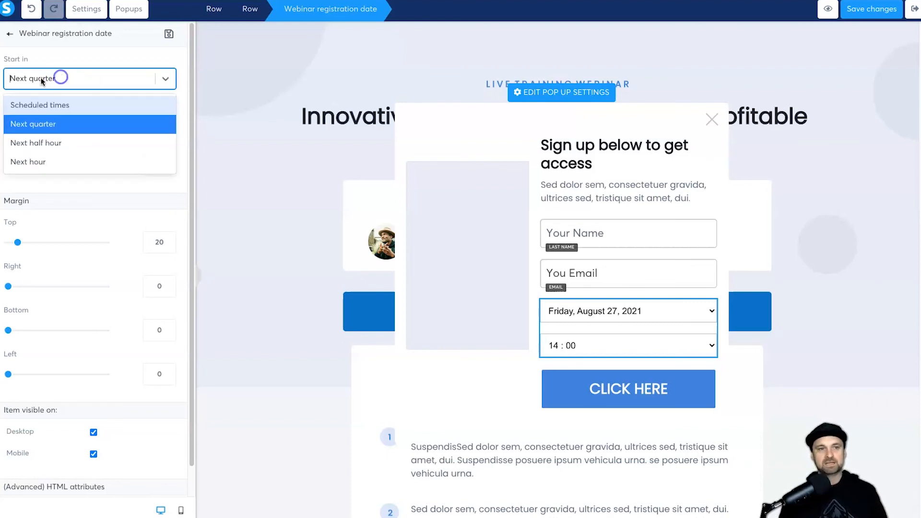
pyautogui.click(46, 124)
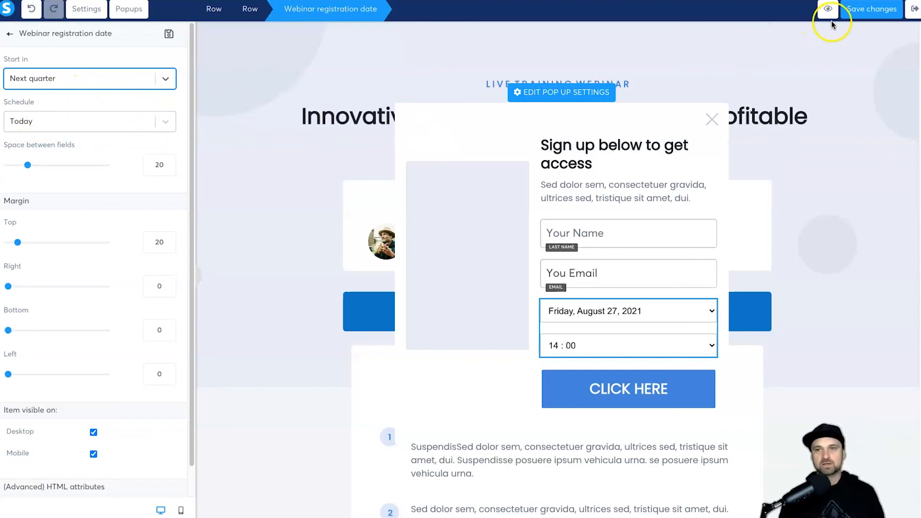
pyautogui.click(871, 14)
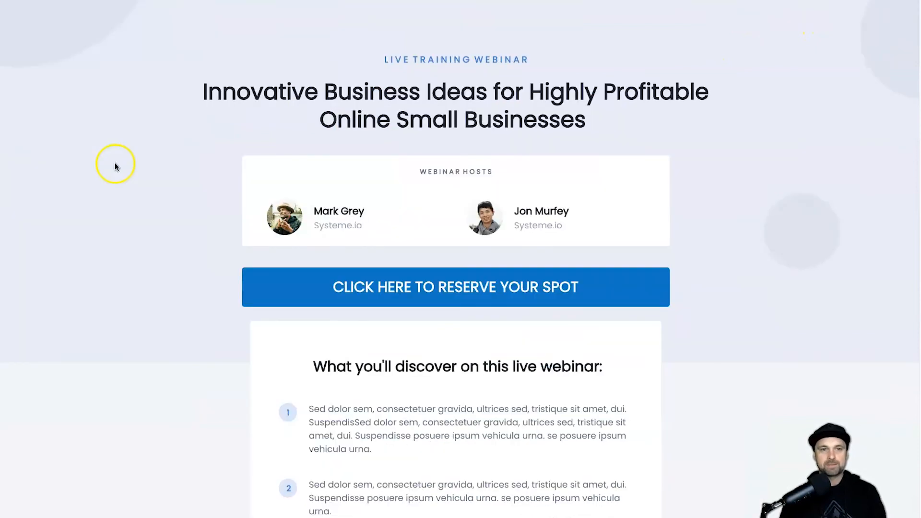
# Step: Reload the live registration page and submit a test sign-up for the 14 : 00 webinar
pyautogui.rightClick(104, 183)
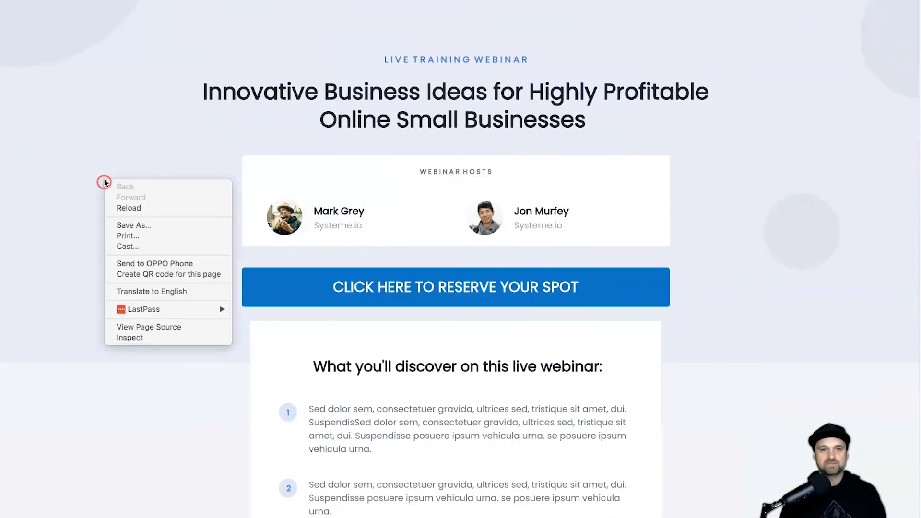
pyautogui.click(128, 207)
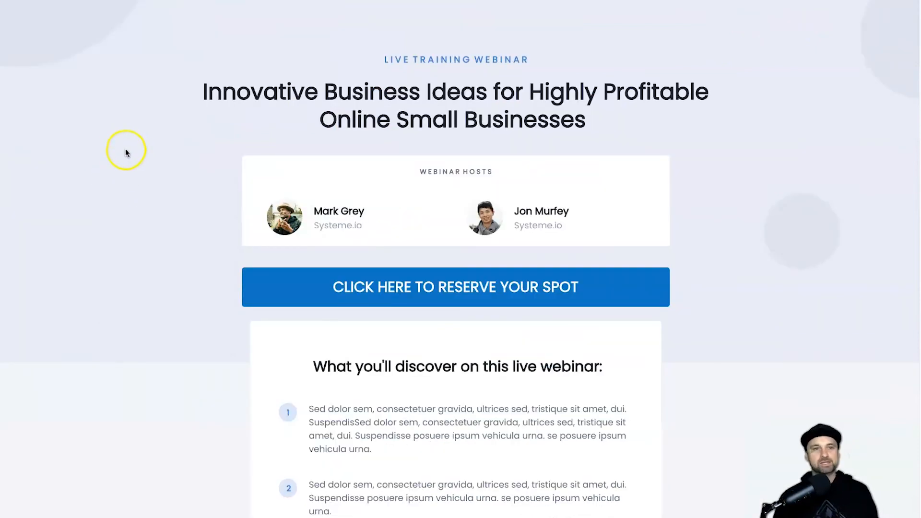
pyautogui.click(359, 295)
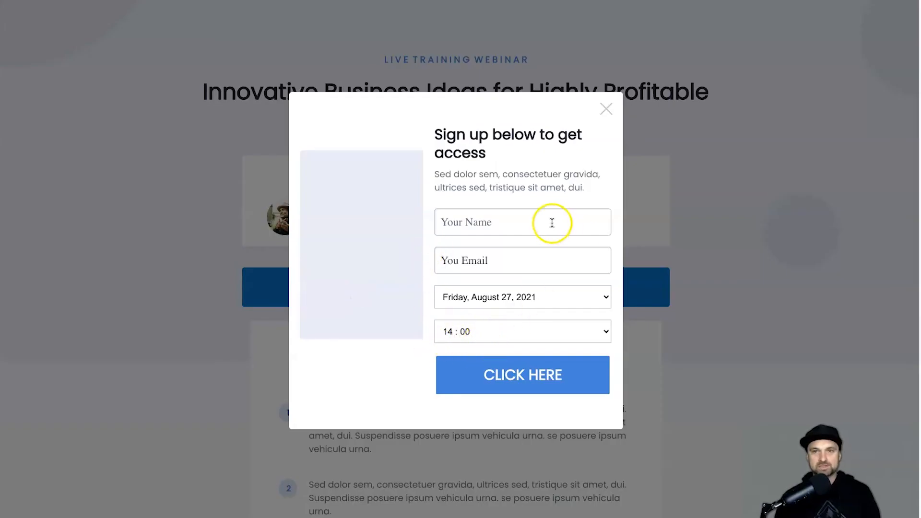
pyautogui.click(474, 333)
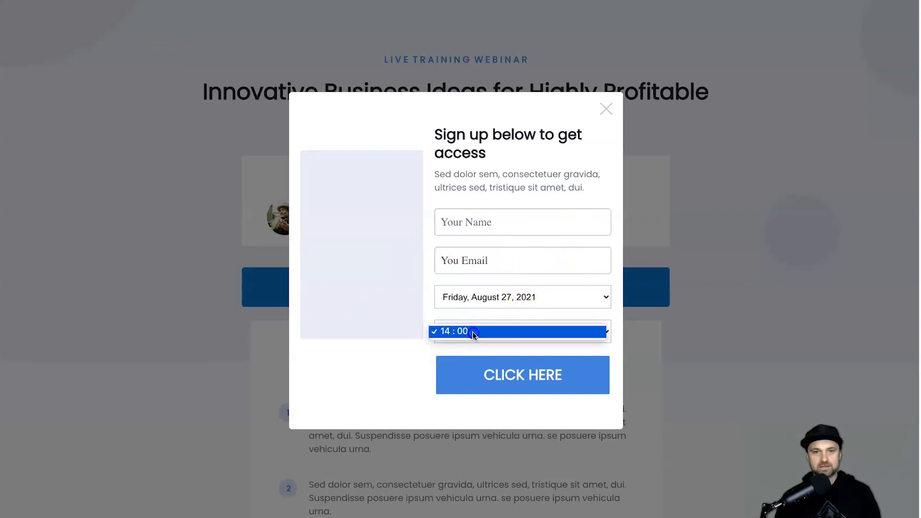
pyautogui.click(513, 335)
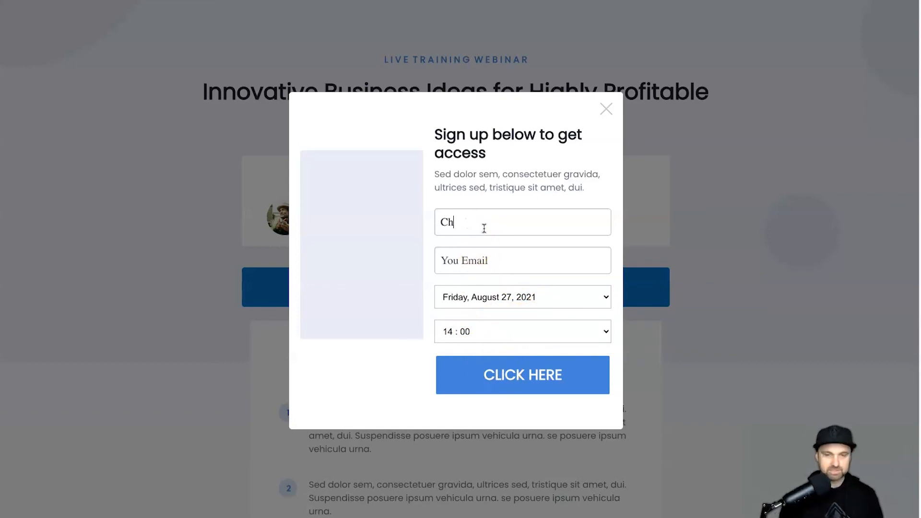
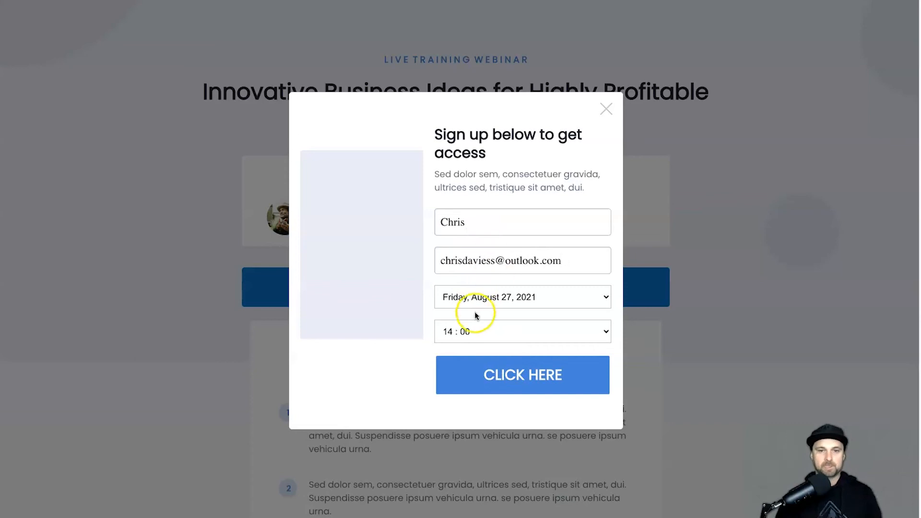
pyautogui.click(483, 373)
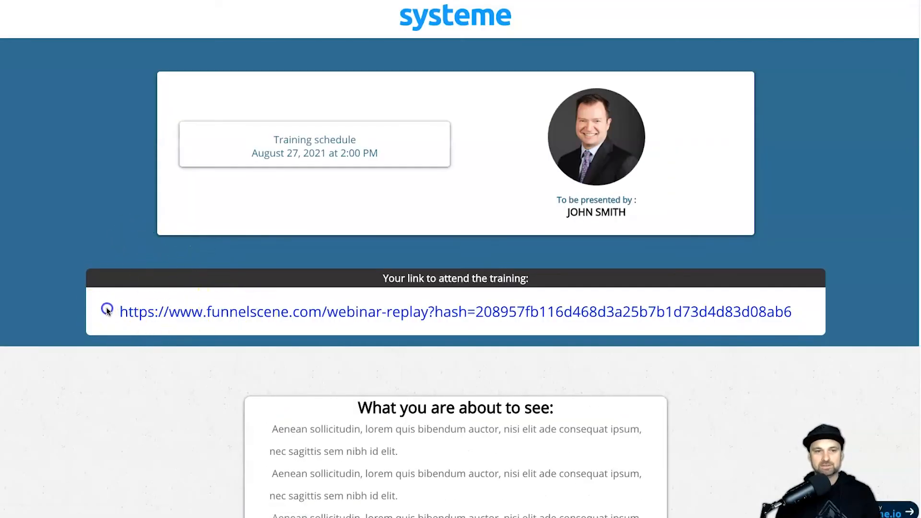
# Step: Check the webinar date and training link on the confirmation page, then open the training link
pyautogui.moveTo(106, 311); pyautogui.dragTo(853, 315)
pyautogui.click(272, 170)
pyautogui.moveTo(254, 153); pyautogui.dragTo(275, 153)
pyautogui.moveTo(120, 312); pyautogui.dragTo(812, 331)
pyautogui.click(812, 331)
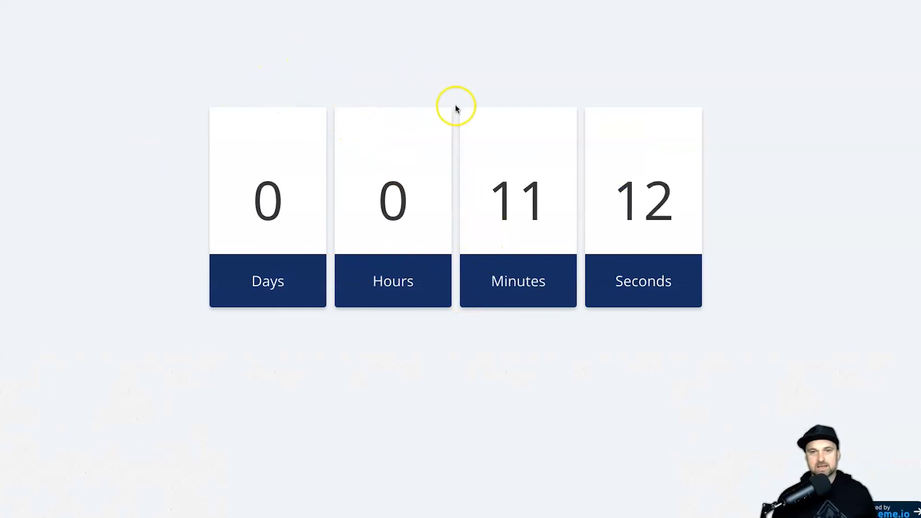
pyautogui.moveTo(446, 109); pyautogui.dragTo(679, 188)
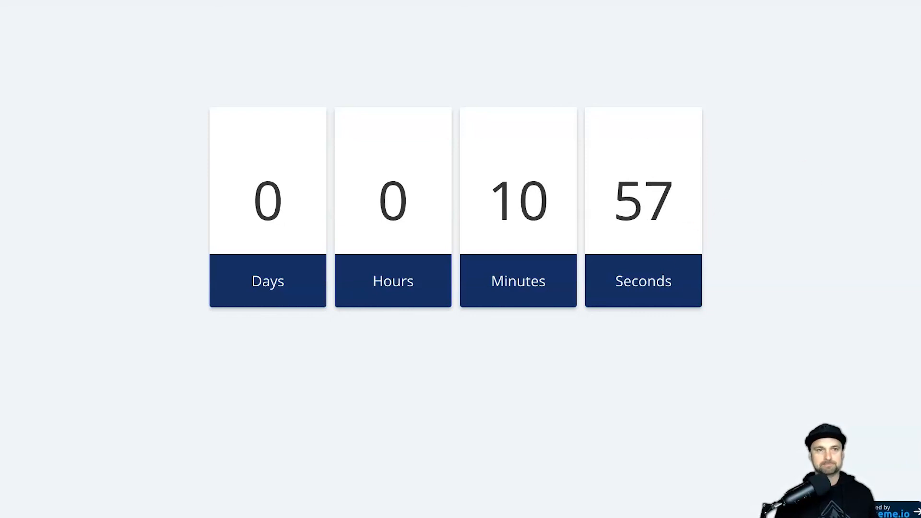
pyautogui.moveTo(670, 194); pyautogui.dragTo(475, 179)
pyautogui.click(443, 162)
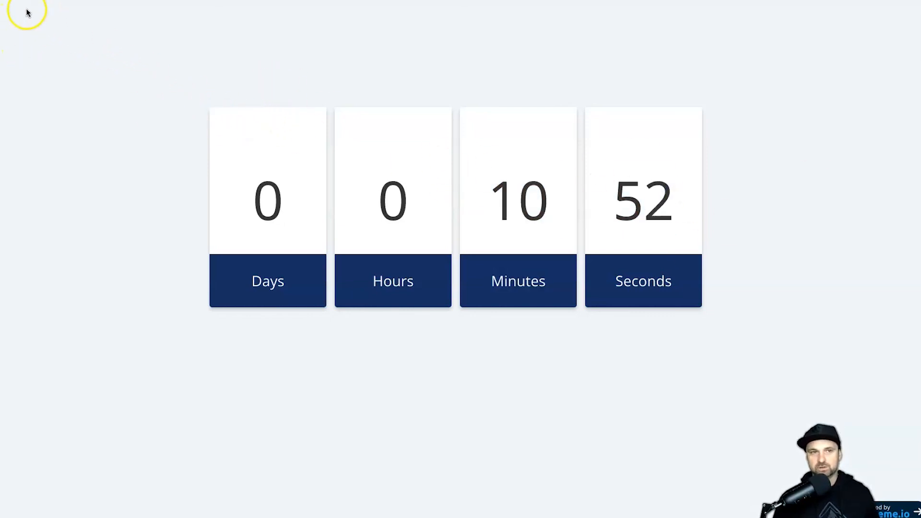
pyautogui.click(110, 84)
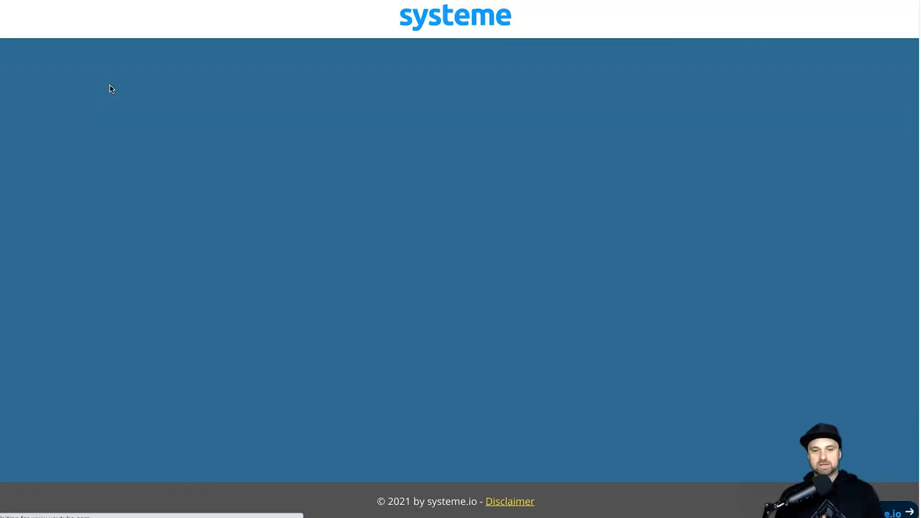
# Step: Toggle the sound, play the webinar replay video and scroll to the course bundle offer
pyautogui.press('XF86AudioMute')
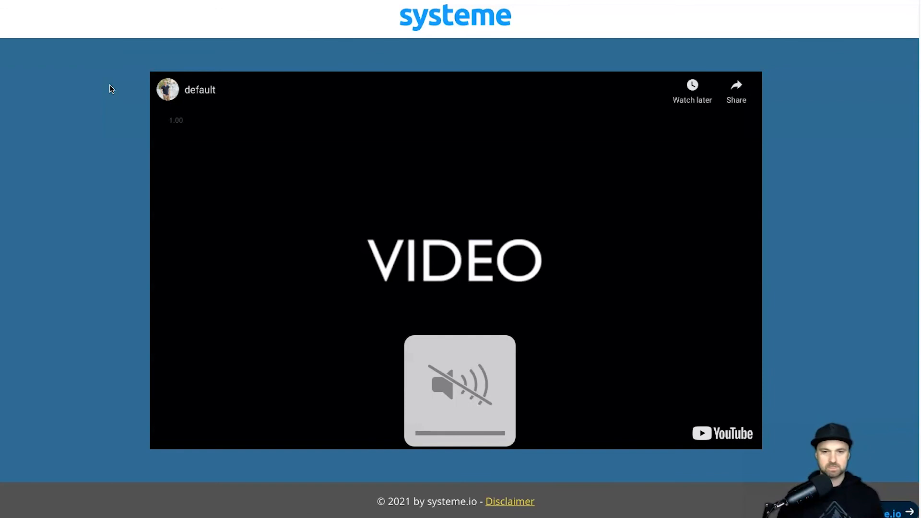
pyautogui.click(238, 112)
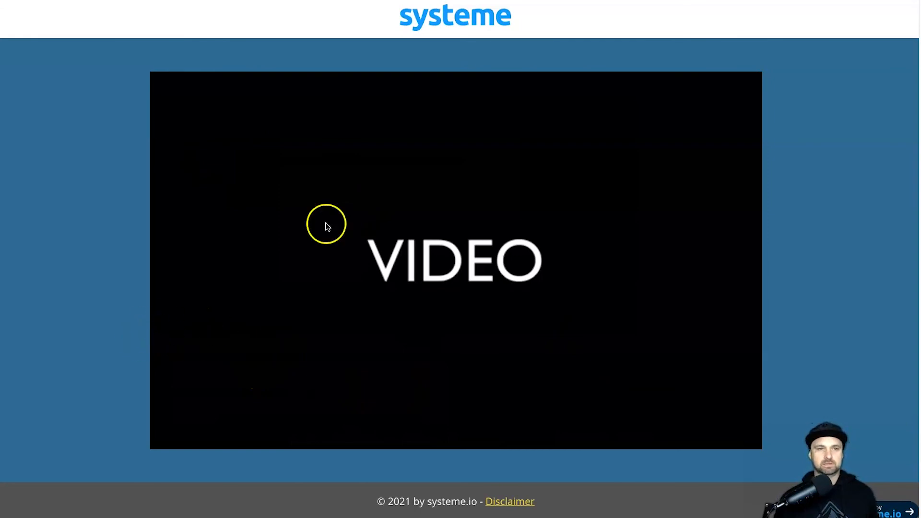
pyautogui.scroll(-5, 421, 199)
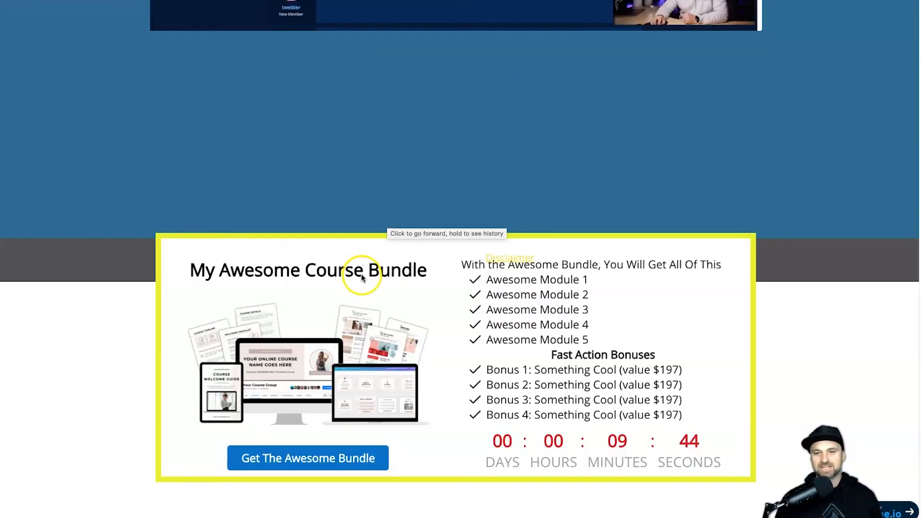
pyautogui.scroll(10, 391, 263)
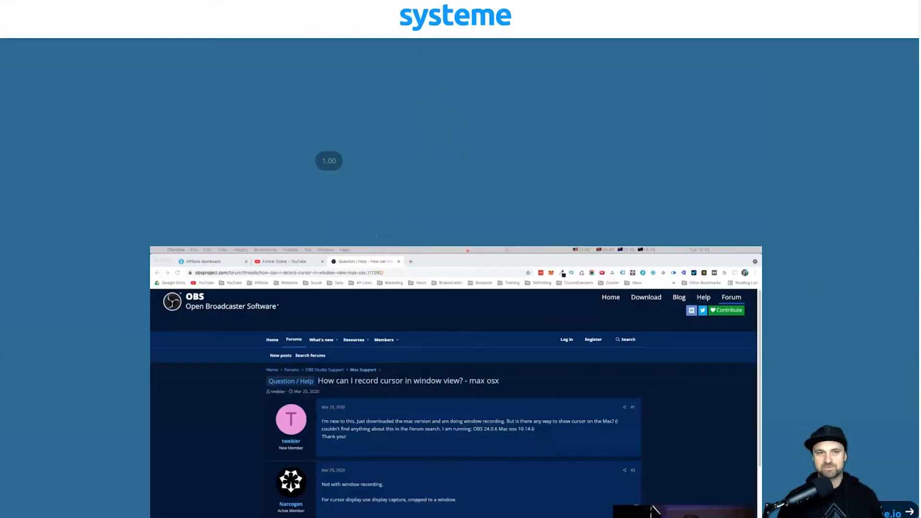
pyautogui.scroll(-8, 369, 256)
pyautogui.scroll(-4, 348, 255)
pyautogui.scroll(8, 364, 240)
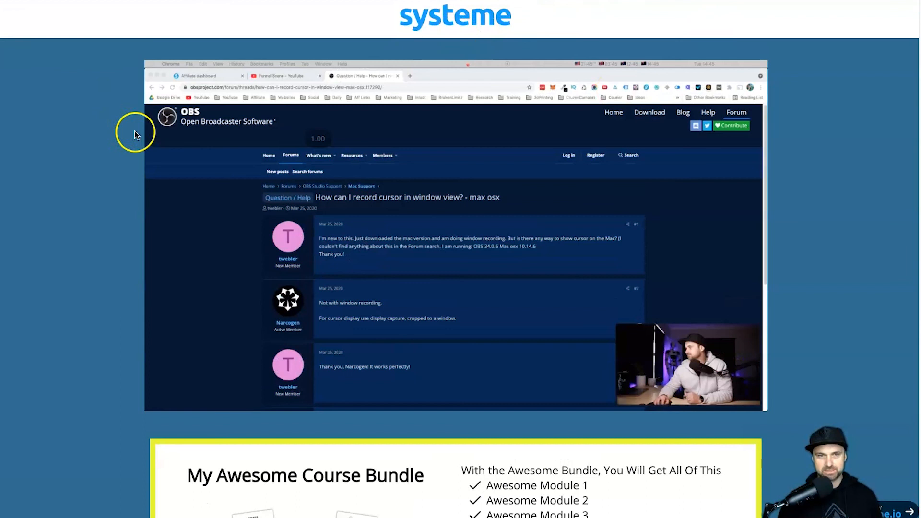
pyautogui.scroll(-6, 520, 416)
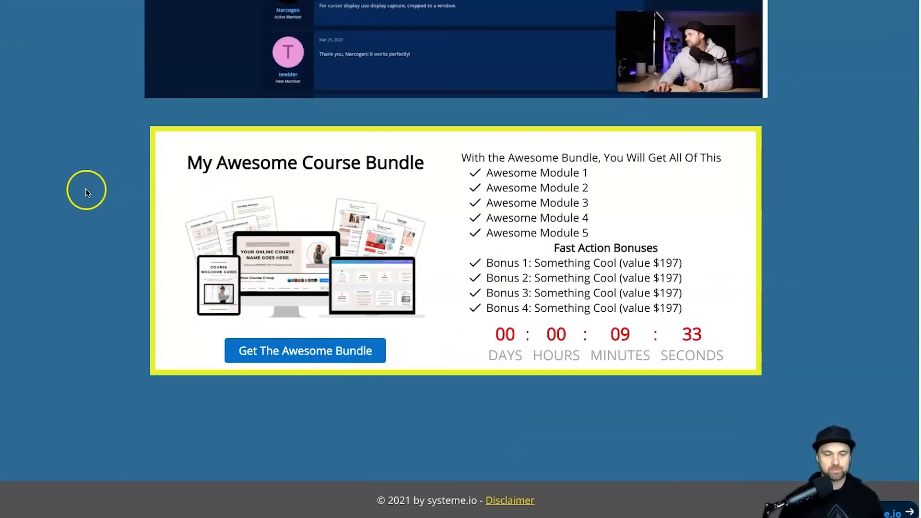
pyautogui.scroll(6, 97, 173)
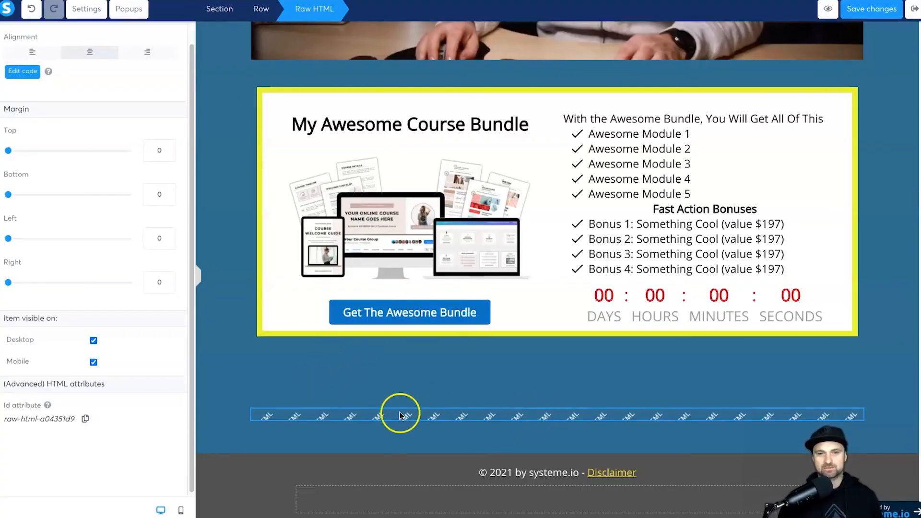
# Step: Review the .eedQZF display: contents style rule in the Raw HTML code and save it
pyautogui.click(33, 71)
pyautogui.moveTo(360, 154); pyautogui.dragTo(285, 96)
pyautogui.click(350, 139)
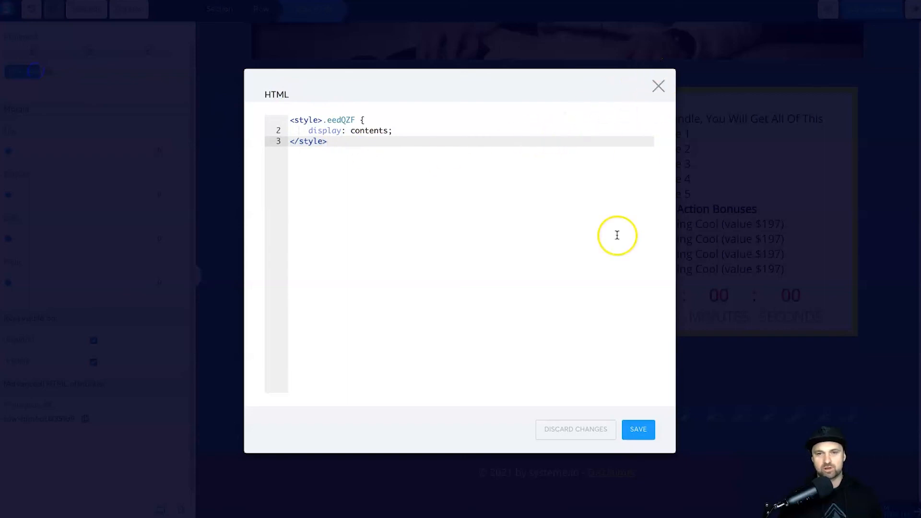
pyautogui.click(638, 429)
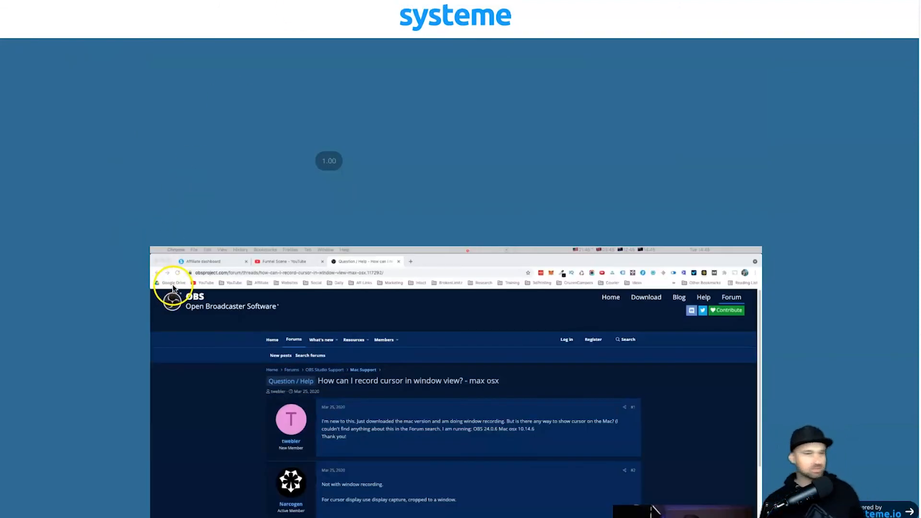
# Step: Open Chrome DevTools and inspect the row holding the webinar video
pyautogui.scroll(-12, 132, 307)
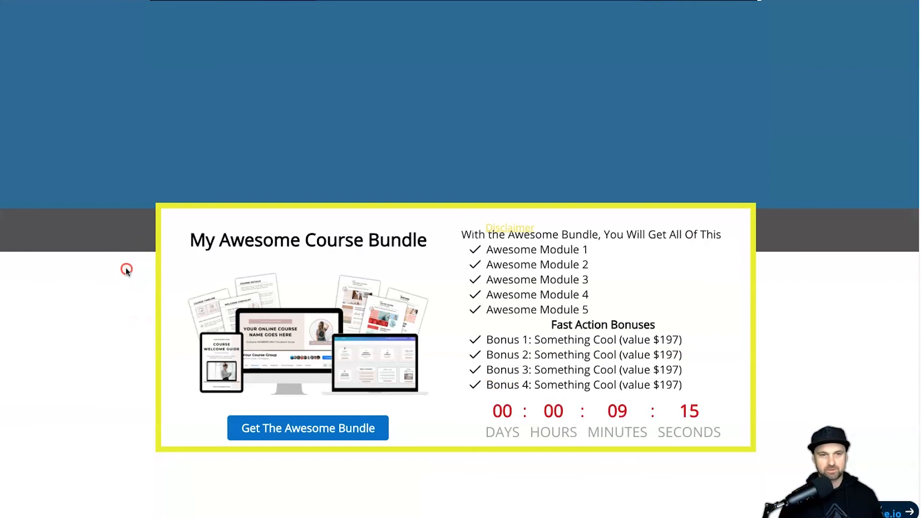
pyautogui.rightClick(125, 270)
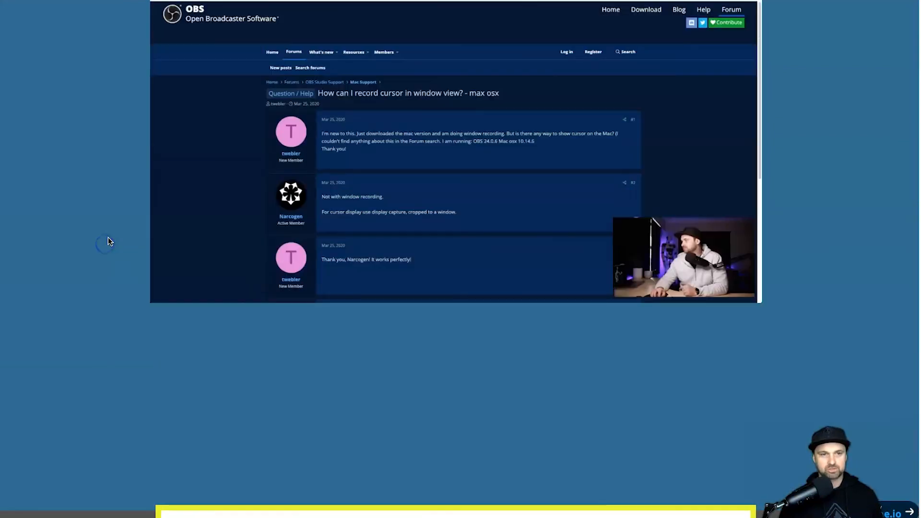
pyautogui.rightClick(107, 238)
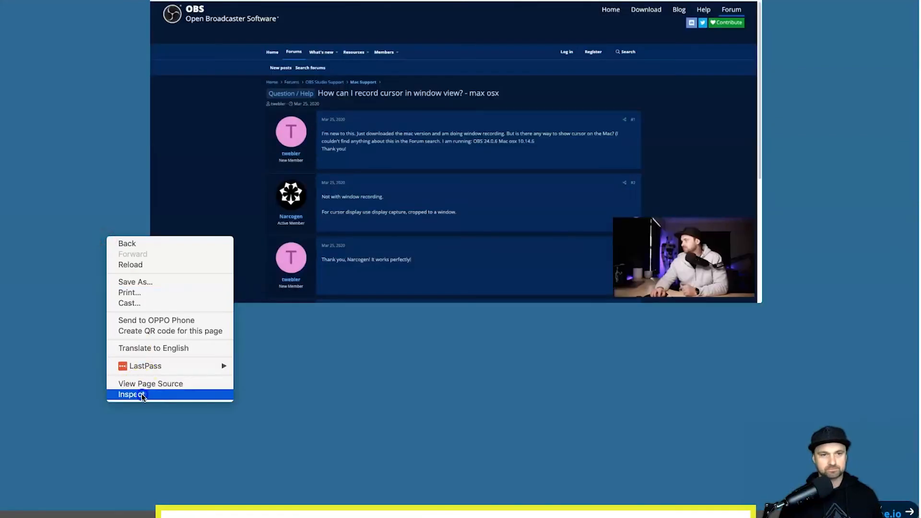
pyautogui.click(126, 394)
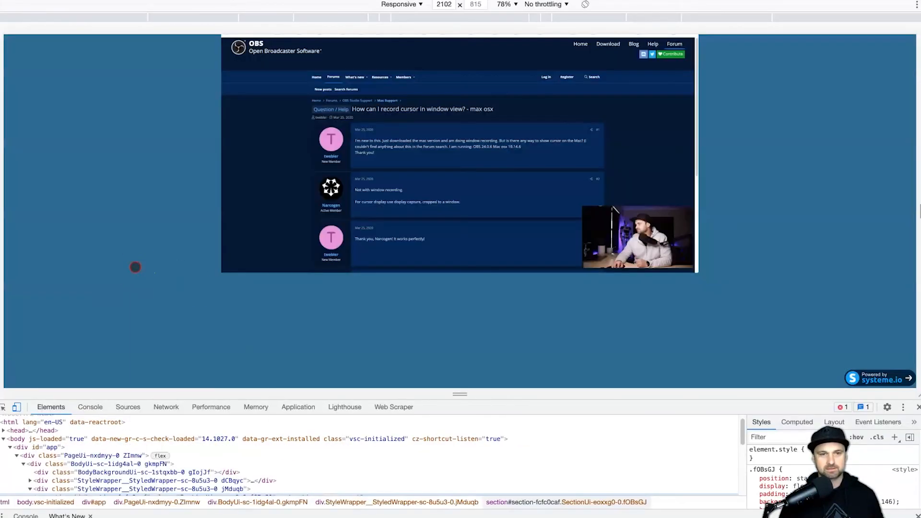
pyautogui.rightClick(136, 265)
pyautogui.click(147, 207)
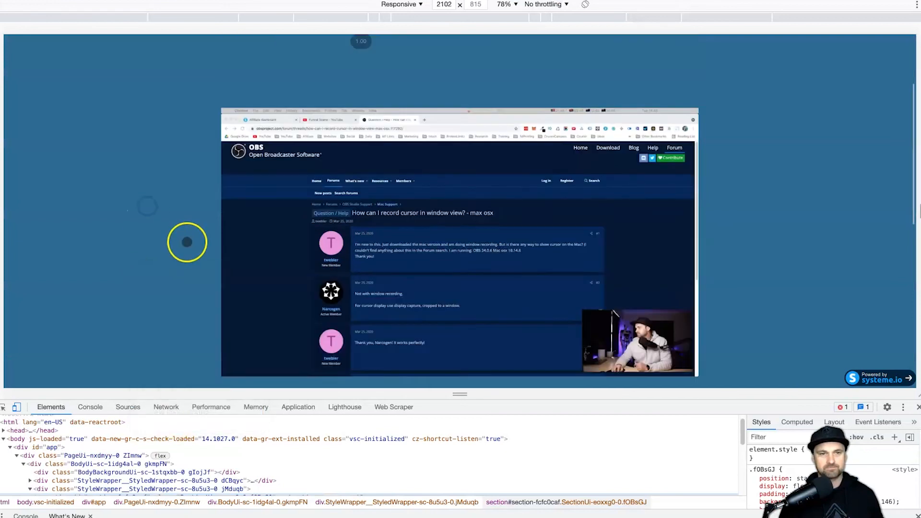
pyautogui.click(6, 408)
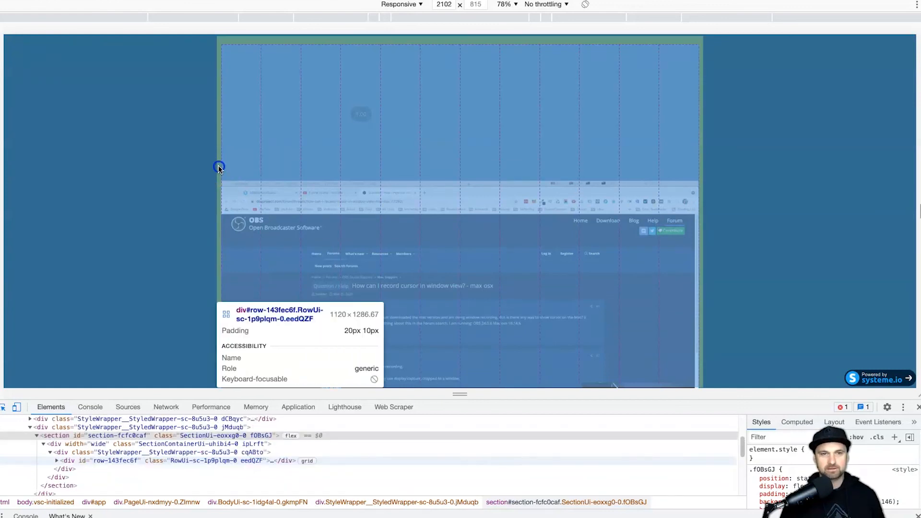
pyautogui.click(218, 168)
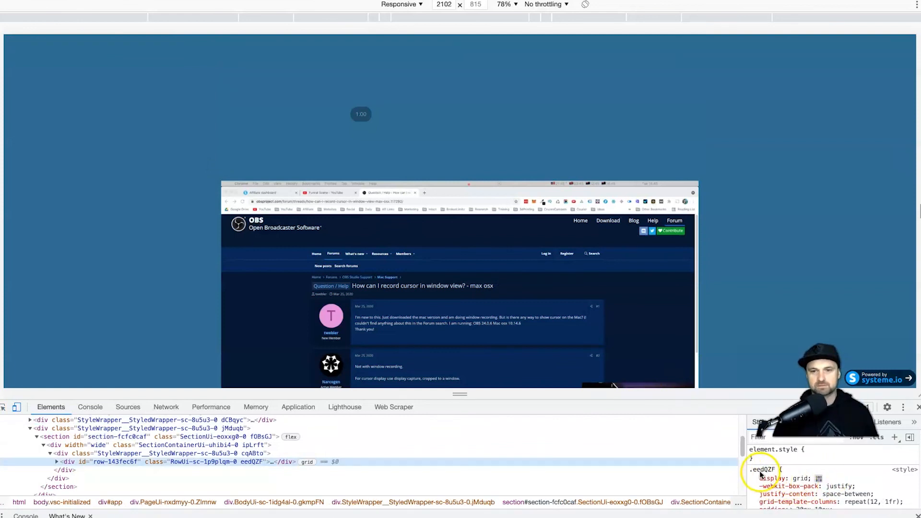
# Step: Change the .eedQZF rule's display from grid to contents and copy the rule
pyautogui.click(800, 477)
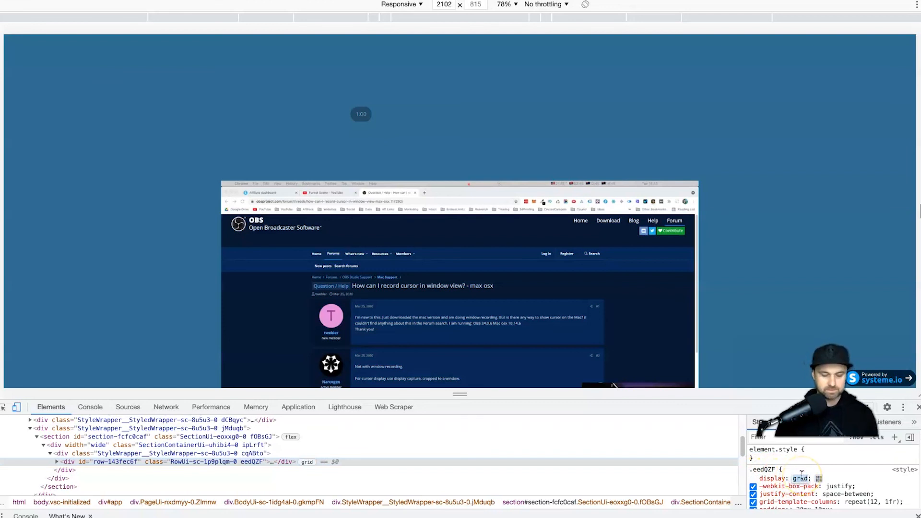
pyautogui.press('BackSpace')
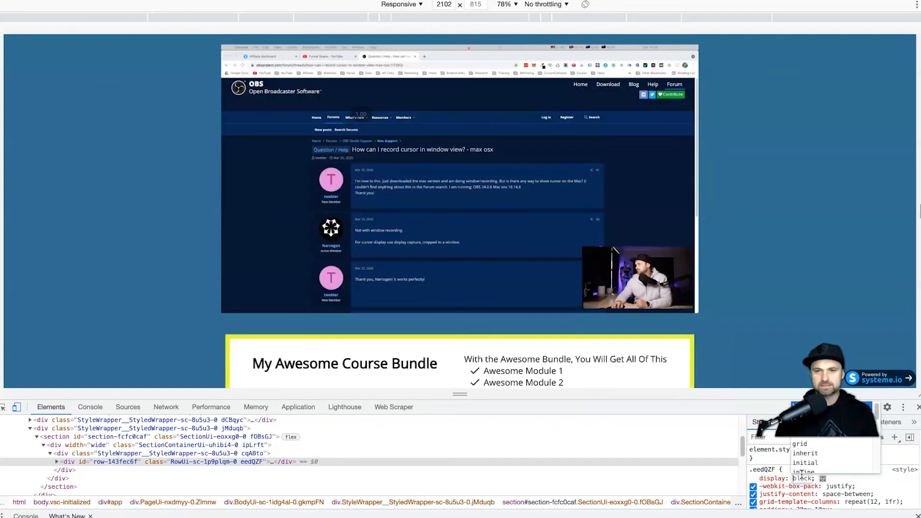
pyautogui.press('Down')
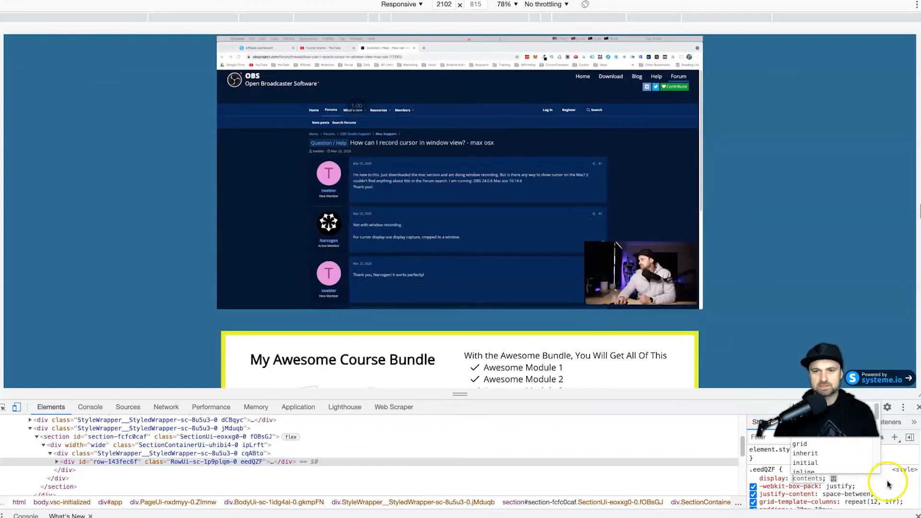
pyautogui.press('Return')
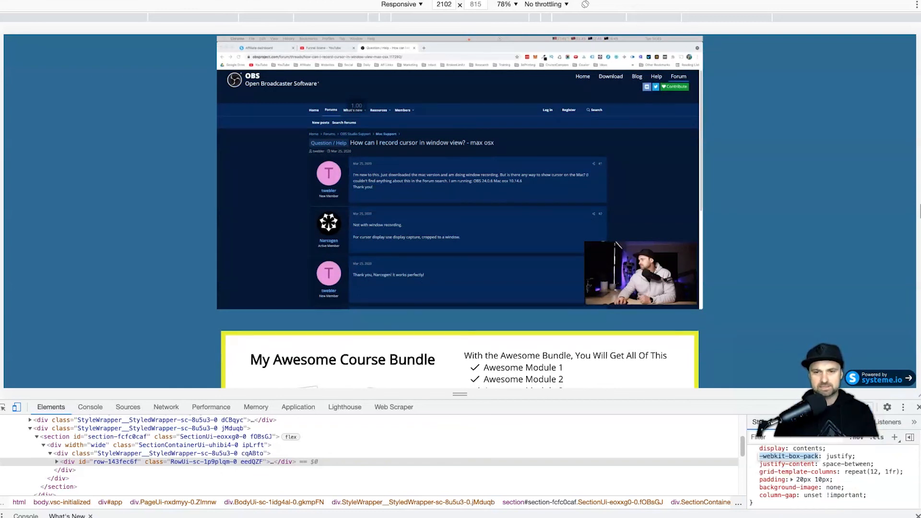
pyautogui.scroll(1, 815, 473)
pyautogui.scroll(-3, 359, 287)
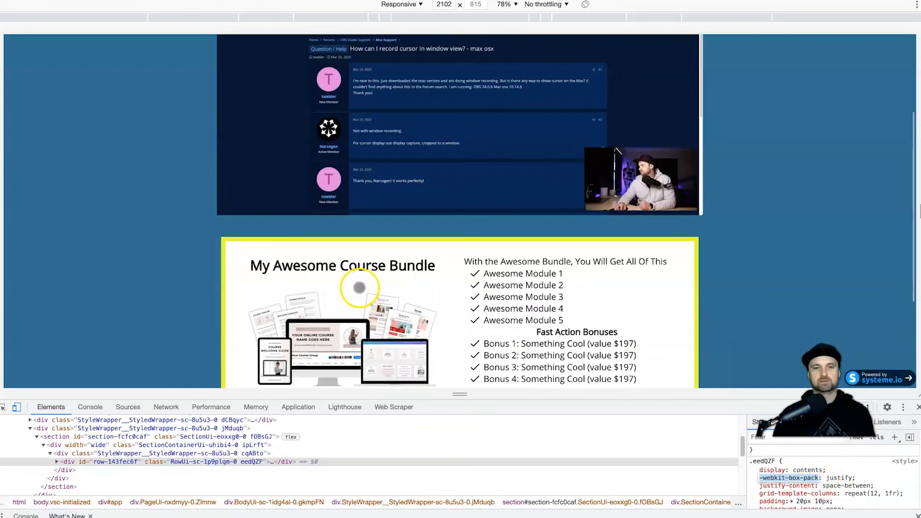
pyautogui.scroll(4, 360, 287)
pyautogui.scroll(-1, 835, 456)
pyautogui.scroll(1, 833, 451)
pyautogui.moveTo(827, 478); pyautogui.dragTo(752, 470)
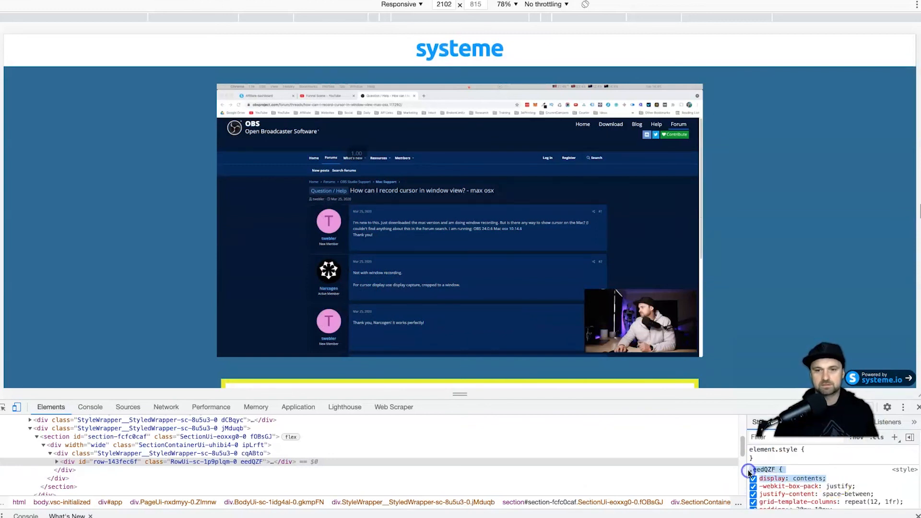
pyautogui.rightClick(772, 473)
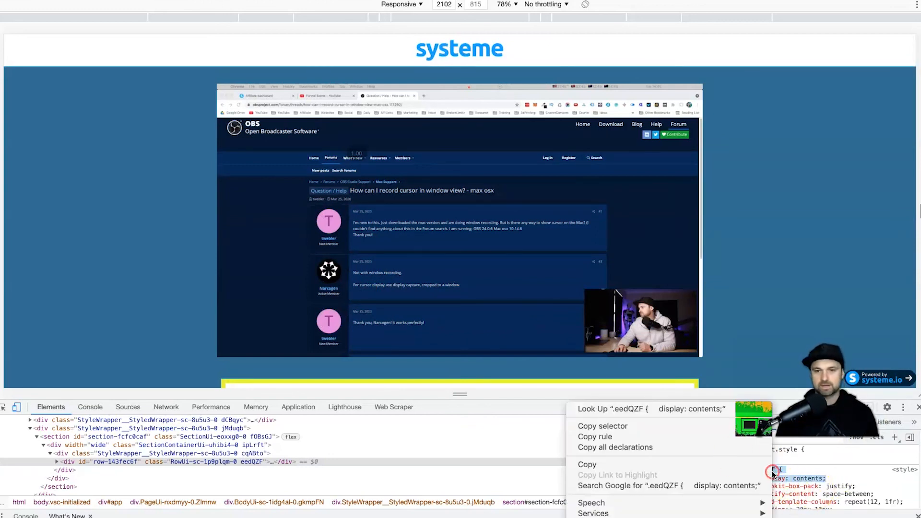
pyautogui.click(707, 461)
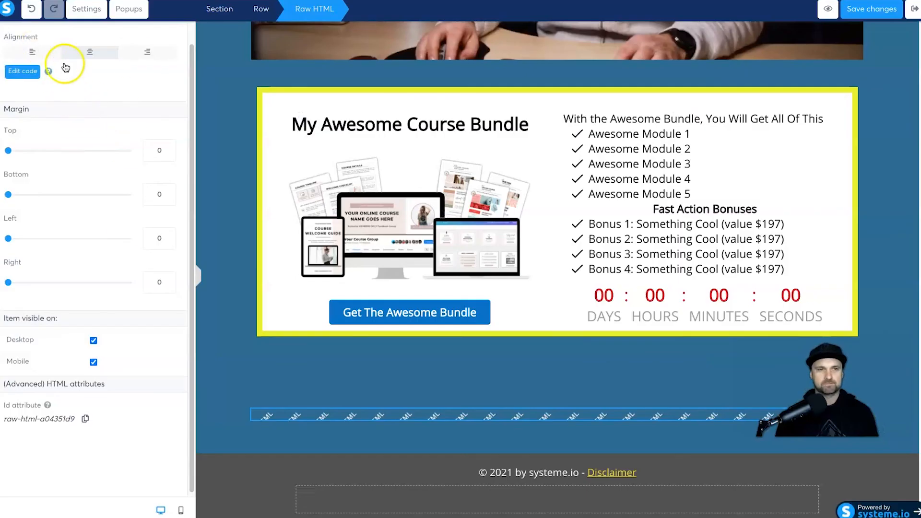
# Step: Back in the page editor, add a new Raw HTML block below the course bundle
pyautogui.click(162, 87)
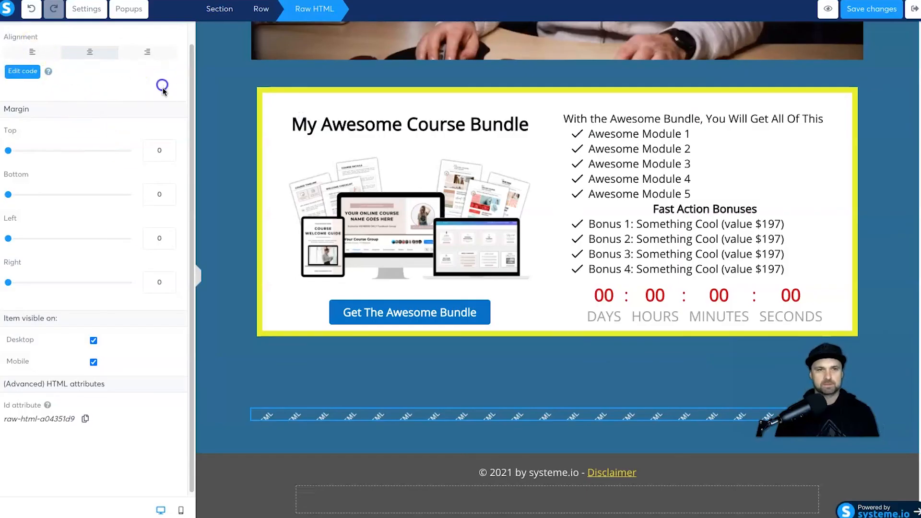
pyautogui.click(13, 37)
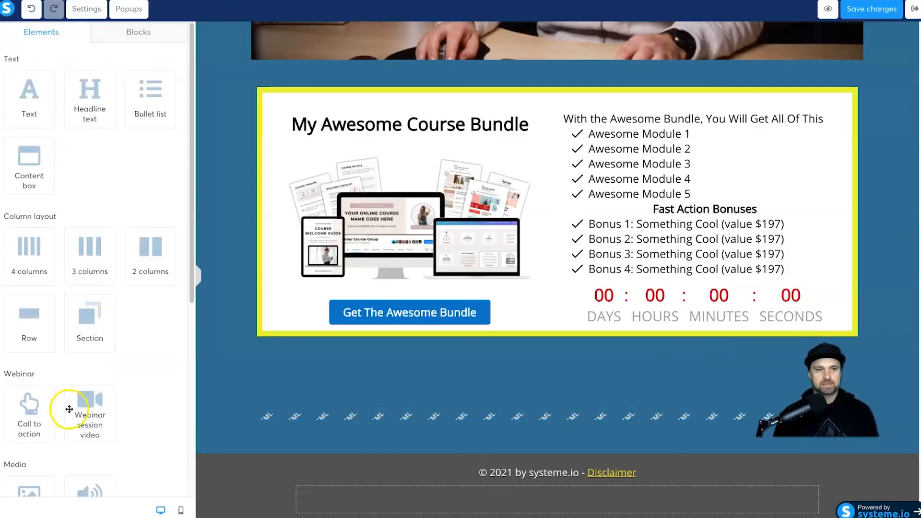
pyautogui.scroll(-6, 69, 408)
pyautogui.moveTo(30, 429); pyautogui.dragTo(456, 411)
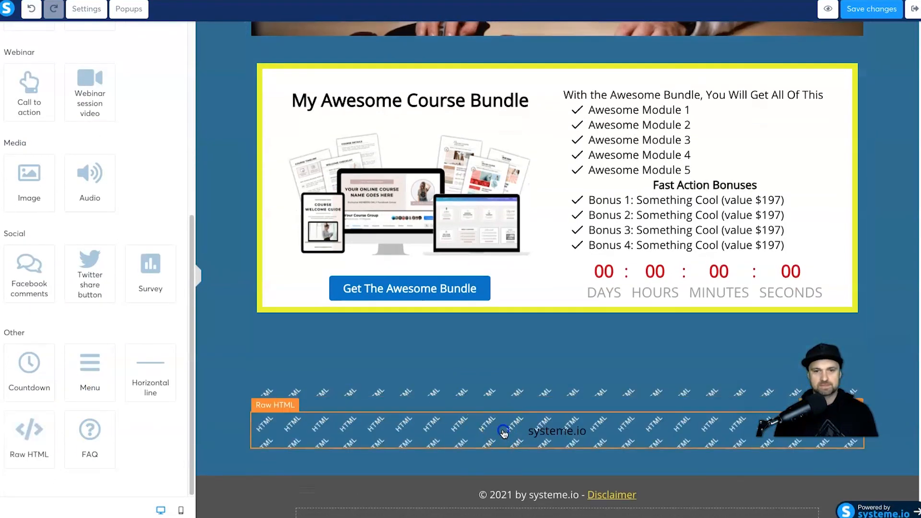
pyautogui.click(504, 434)
# Step: Replace the block's placeholder heading with a <style> holding the pasted .eedQZF rule, and save
pyautogui.click(22, 91)
pyautogui.moveTo(391, 182); pyautogui.dragTo(241, 66)
pyautogui.press('BackSpace')
pyautogui.write('<style>')
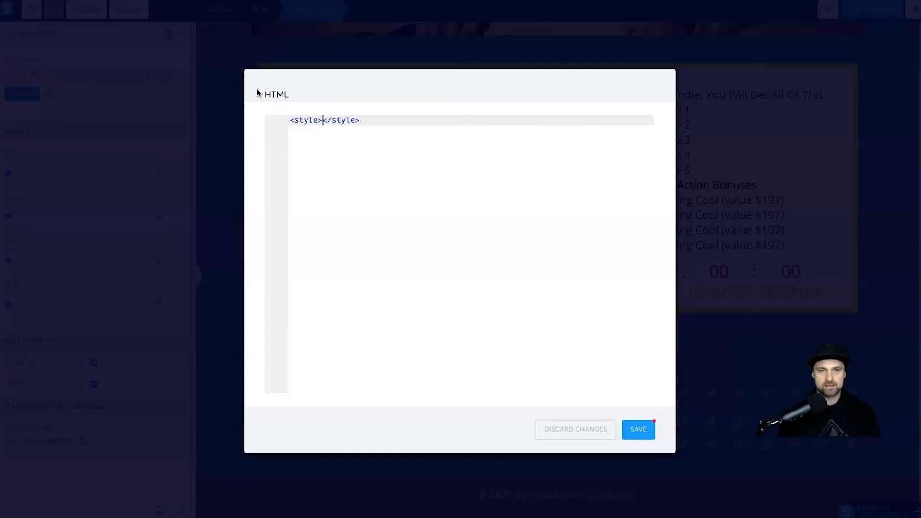
pyautogui.press('Return')
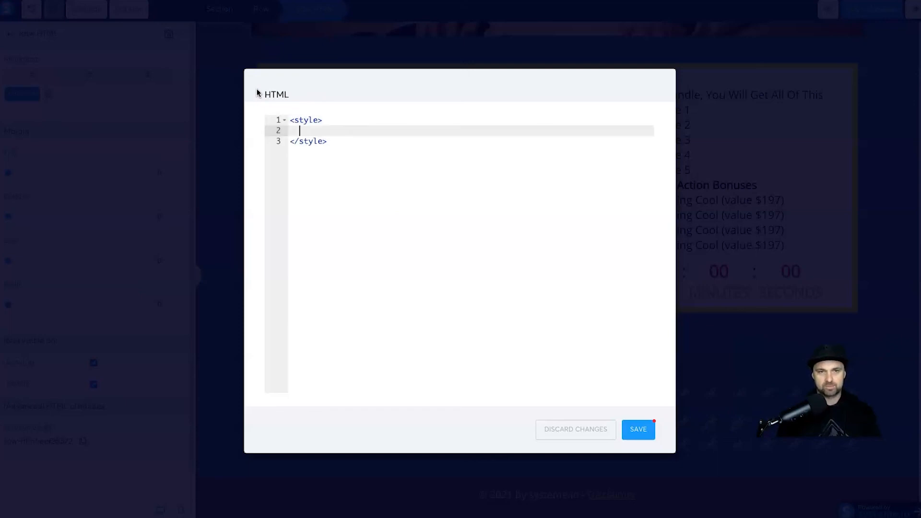
pyautogui.hotkey('ctrl', 'v')
pyautogui.press('Up')
pyautogui.press('Home')
pyautogui.press('Home')
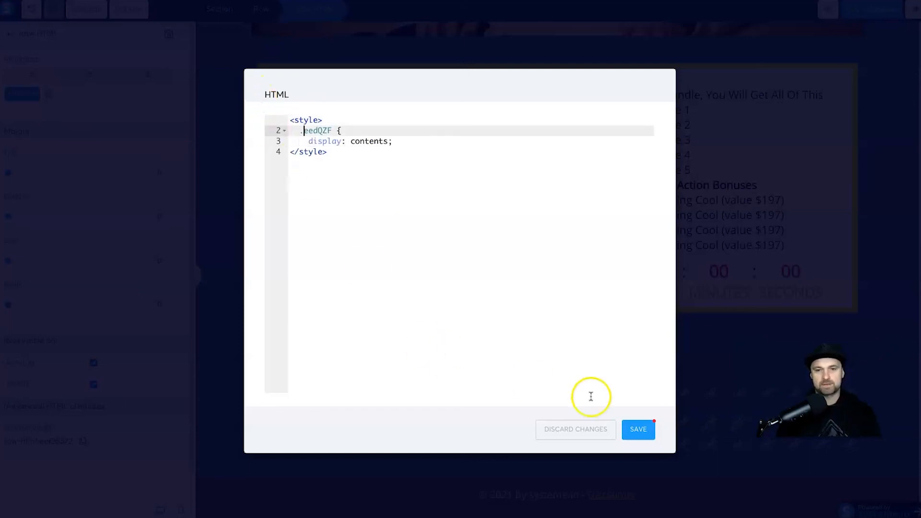
pyautogui.click(632, 431)
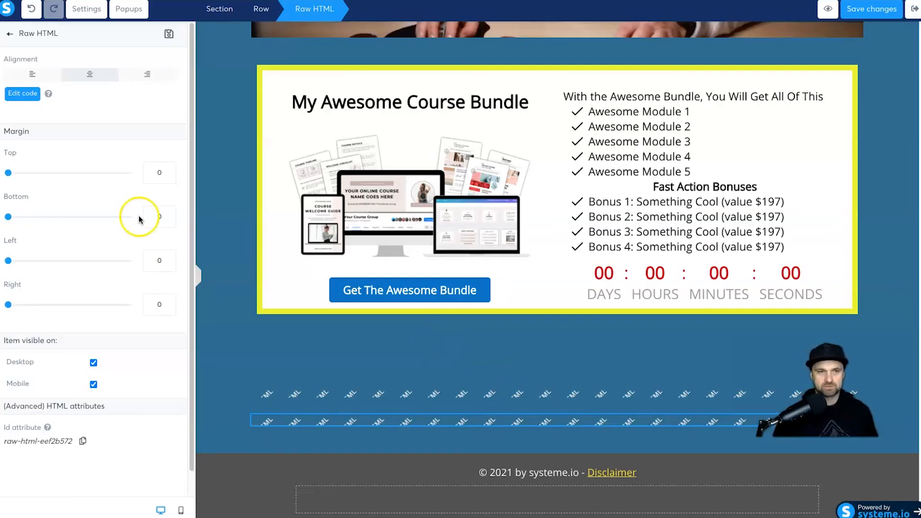
pyautogui.click(564, 413)
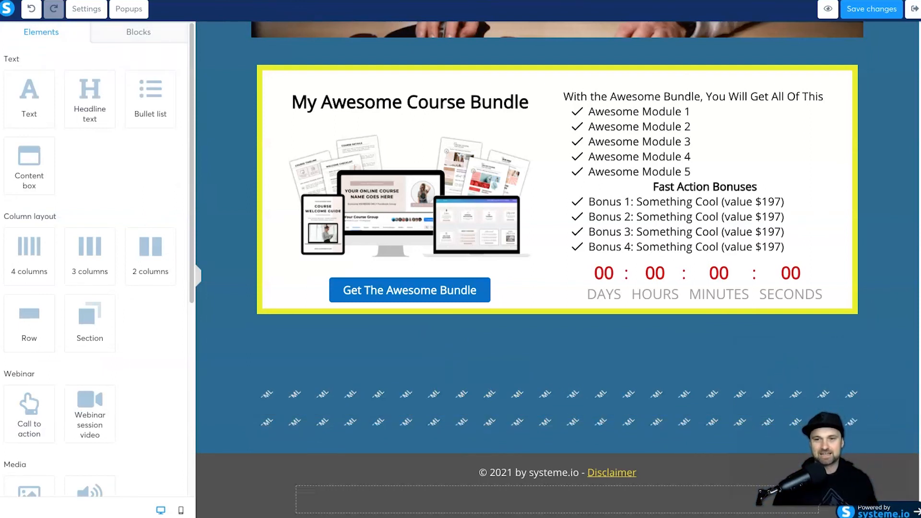
# Step: Delete the leftover Raw HTML row
pyautogui.click(765, 395)
pyautogui.click(824, 365)
pyautogui.click(855, 379)
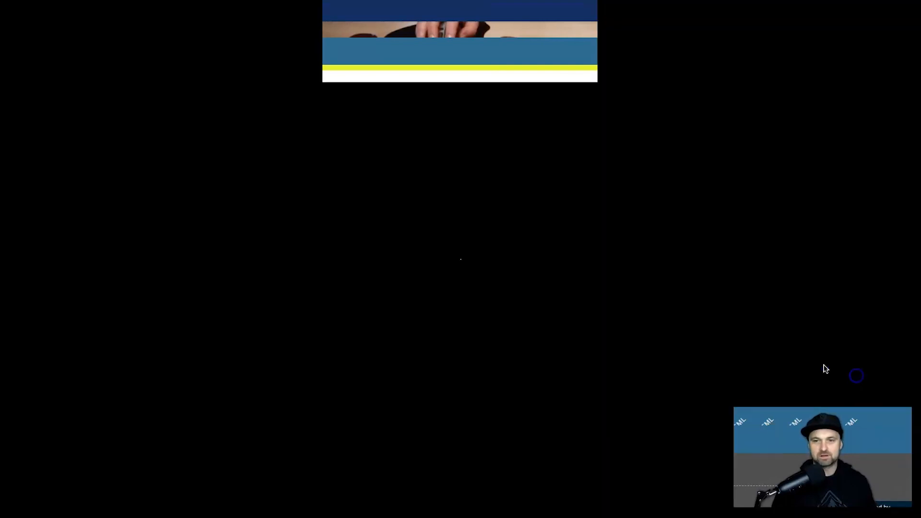
pyautogui.click(555, 49)
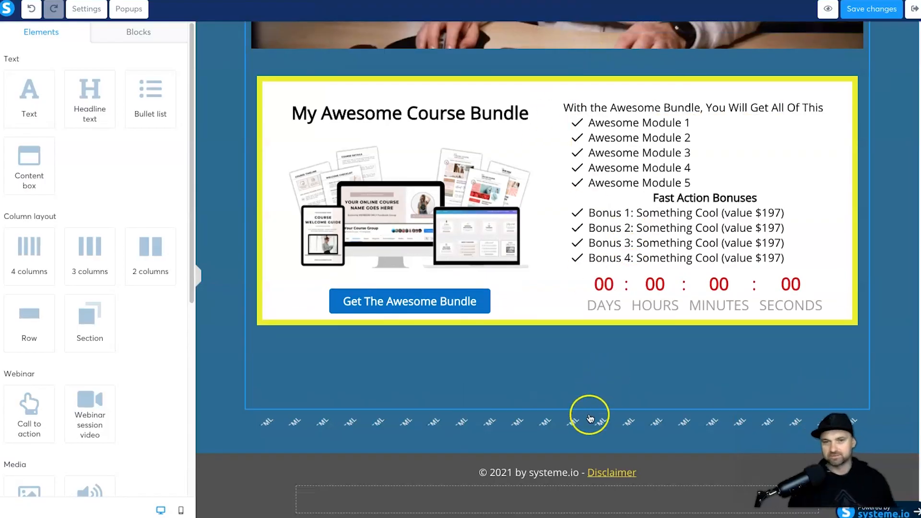
# Step: Save the webinar page and scroll the published version to confirm the wider video layout
pyautogui.click(859, 12)
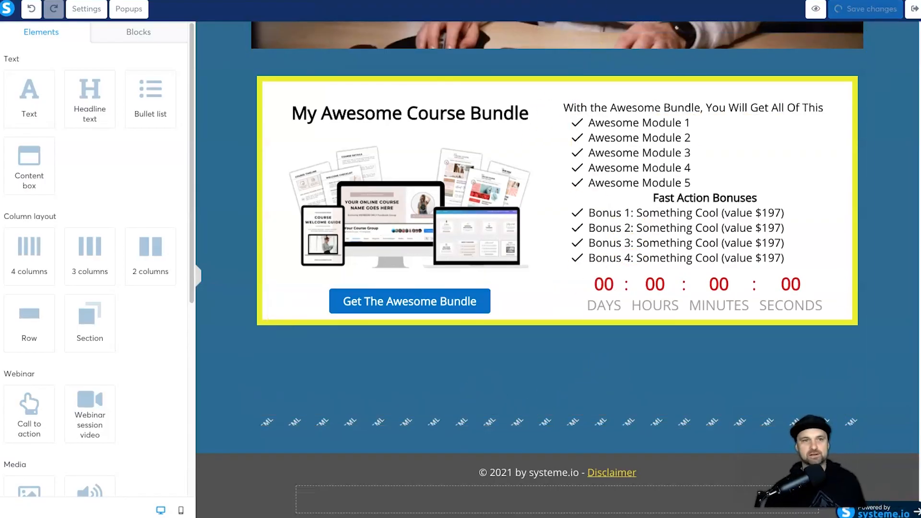
pyautogui.click(336, 1)
pyautogui.scroll(-6, 331, 149)
pyautogui.scroll(6, 357, 325)
pyautogui.scroll(-6, 367, 317)
pyautogui.scroll(6, 373, 309)
pyautogui.scroll(-6, 349, 308)
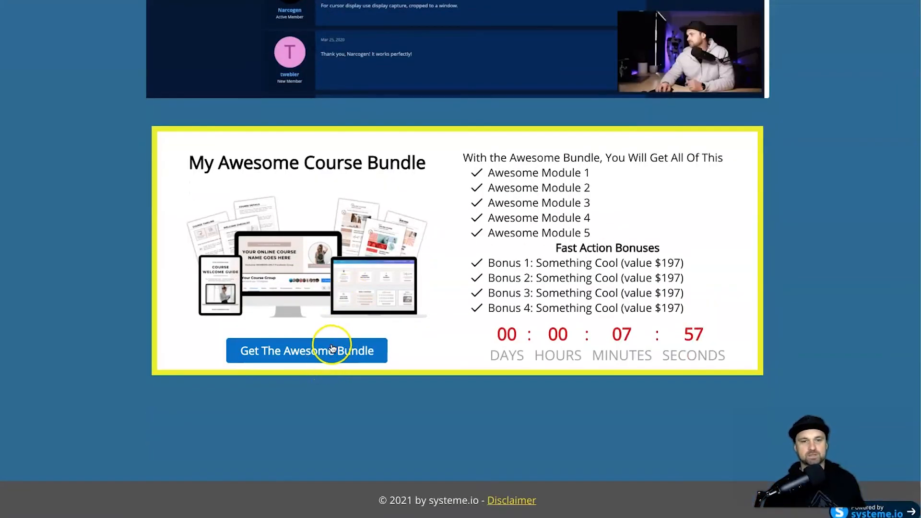
pyautogui.scroll(6, 319, 366)
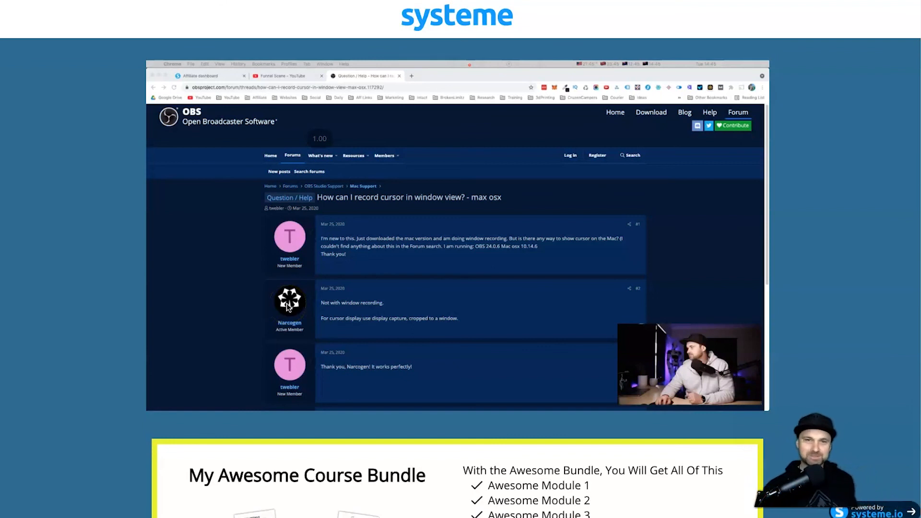
pyautogui.click(170, 159)
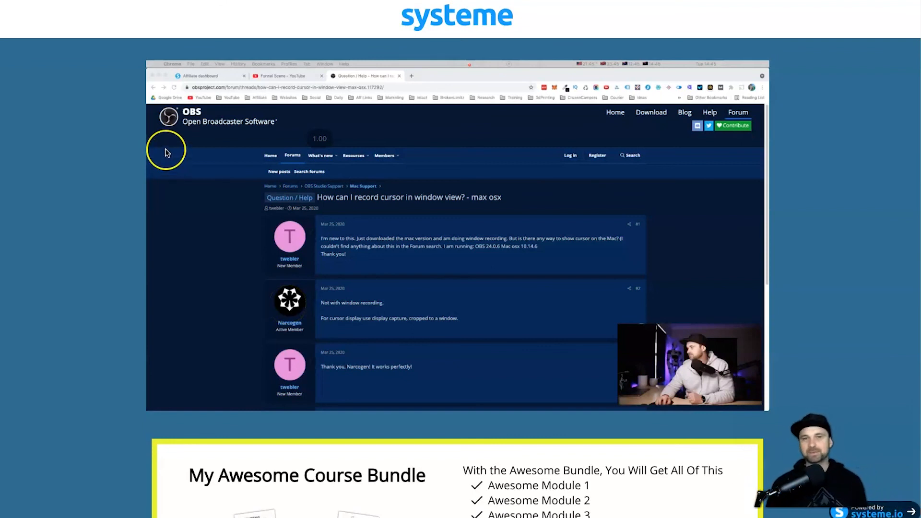